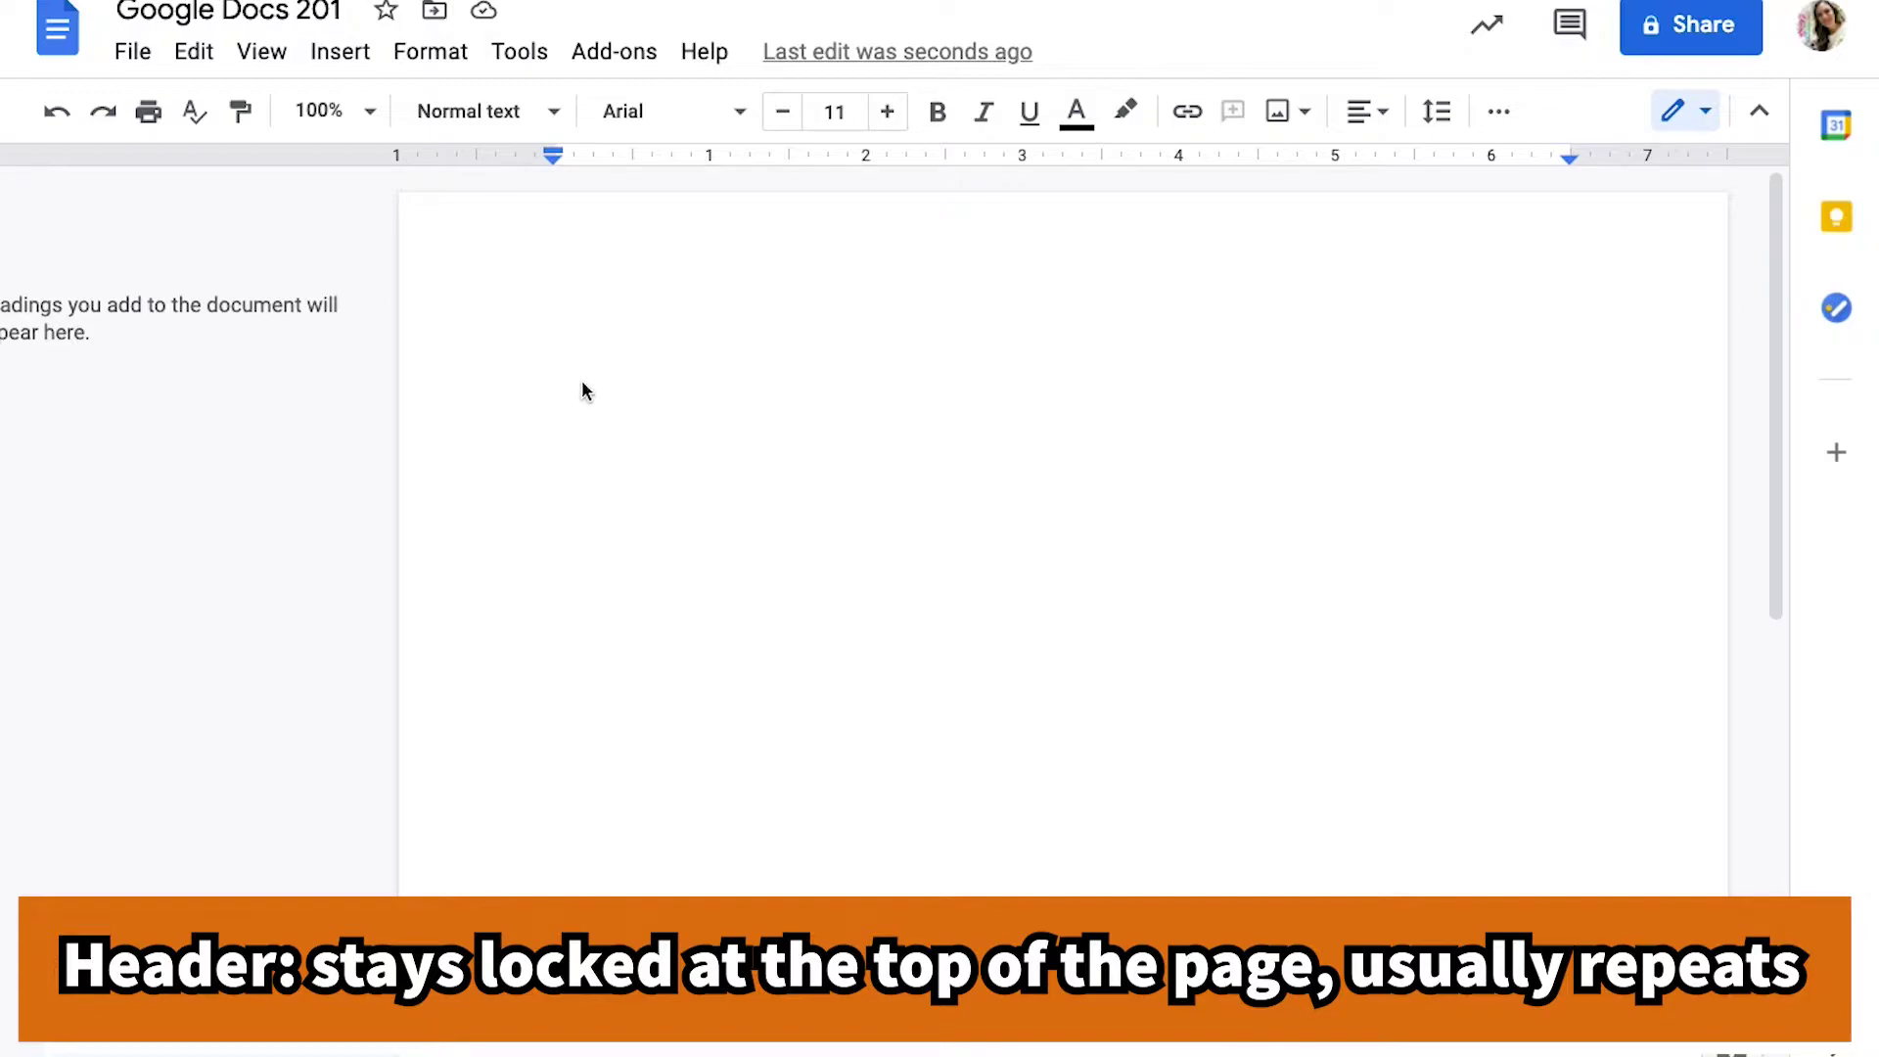
Step: Add a page header reading 'Your Name and Date', then return to the document body
click(581, 388)
double_click(553, 228)
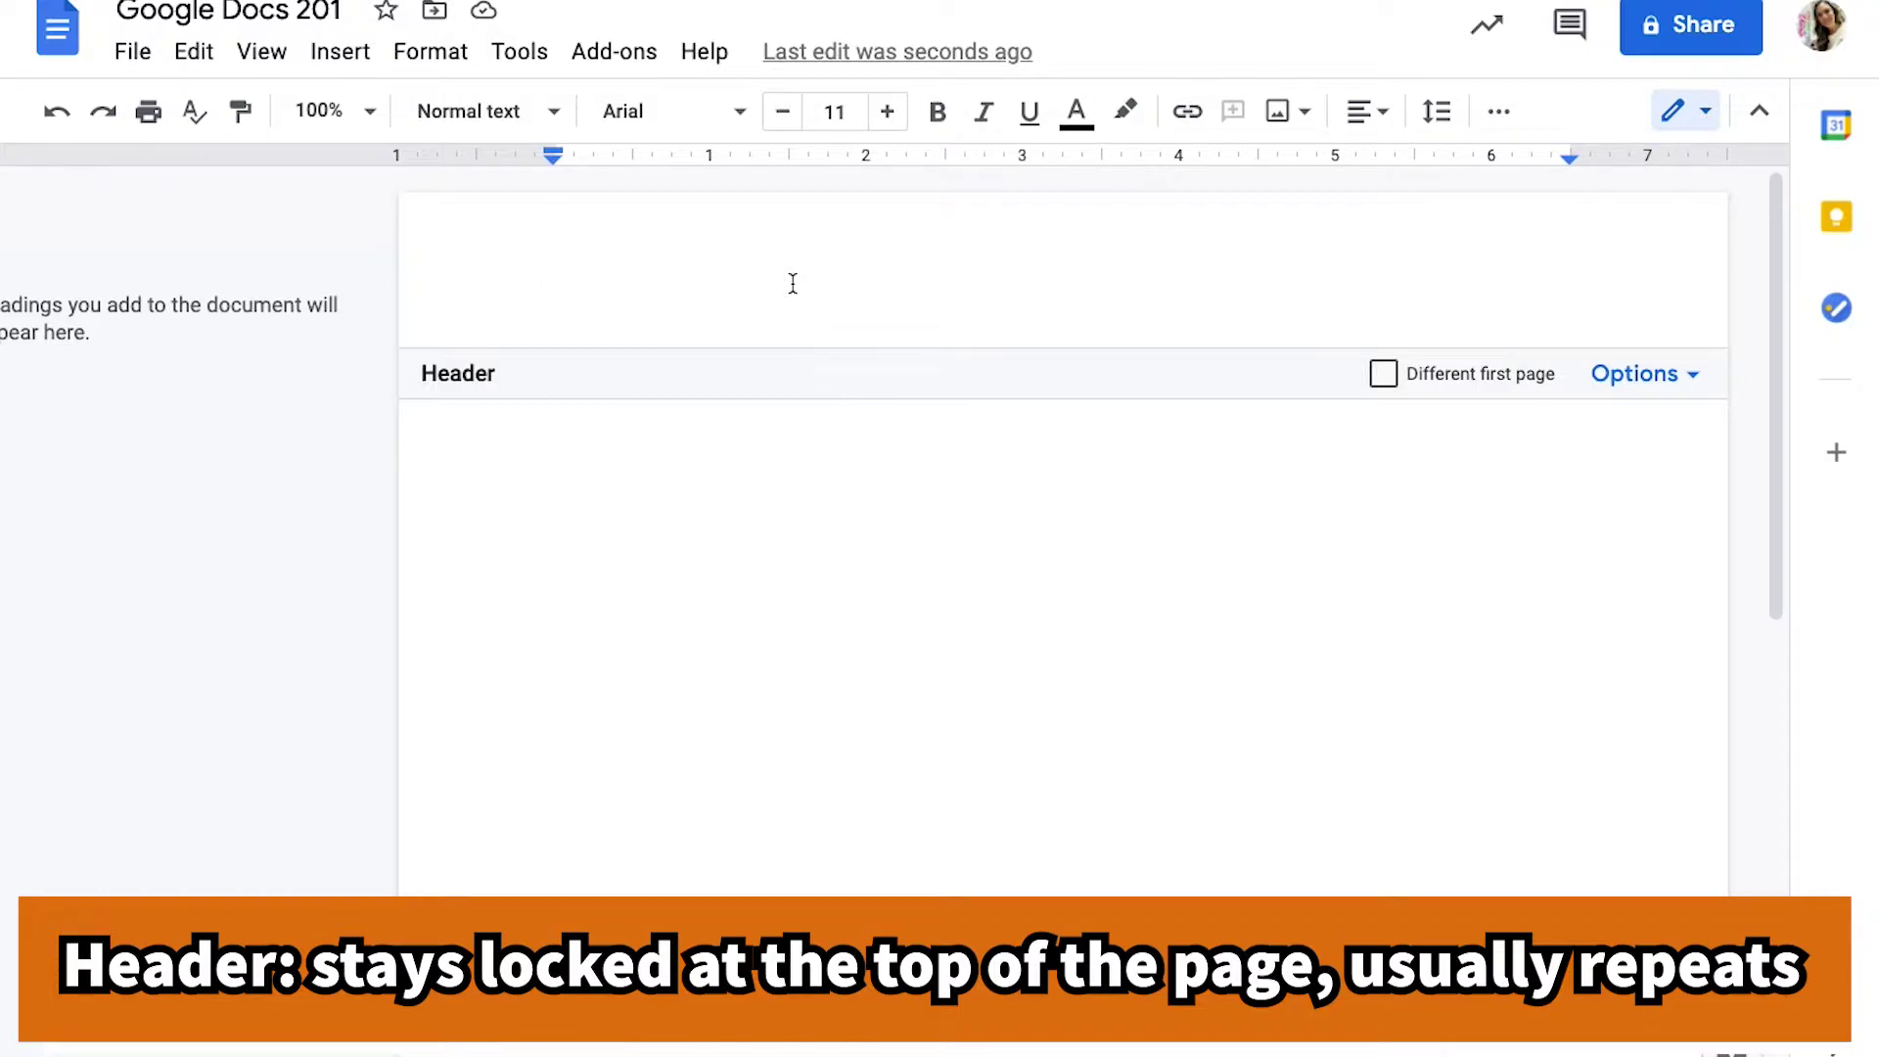
text(Your)
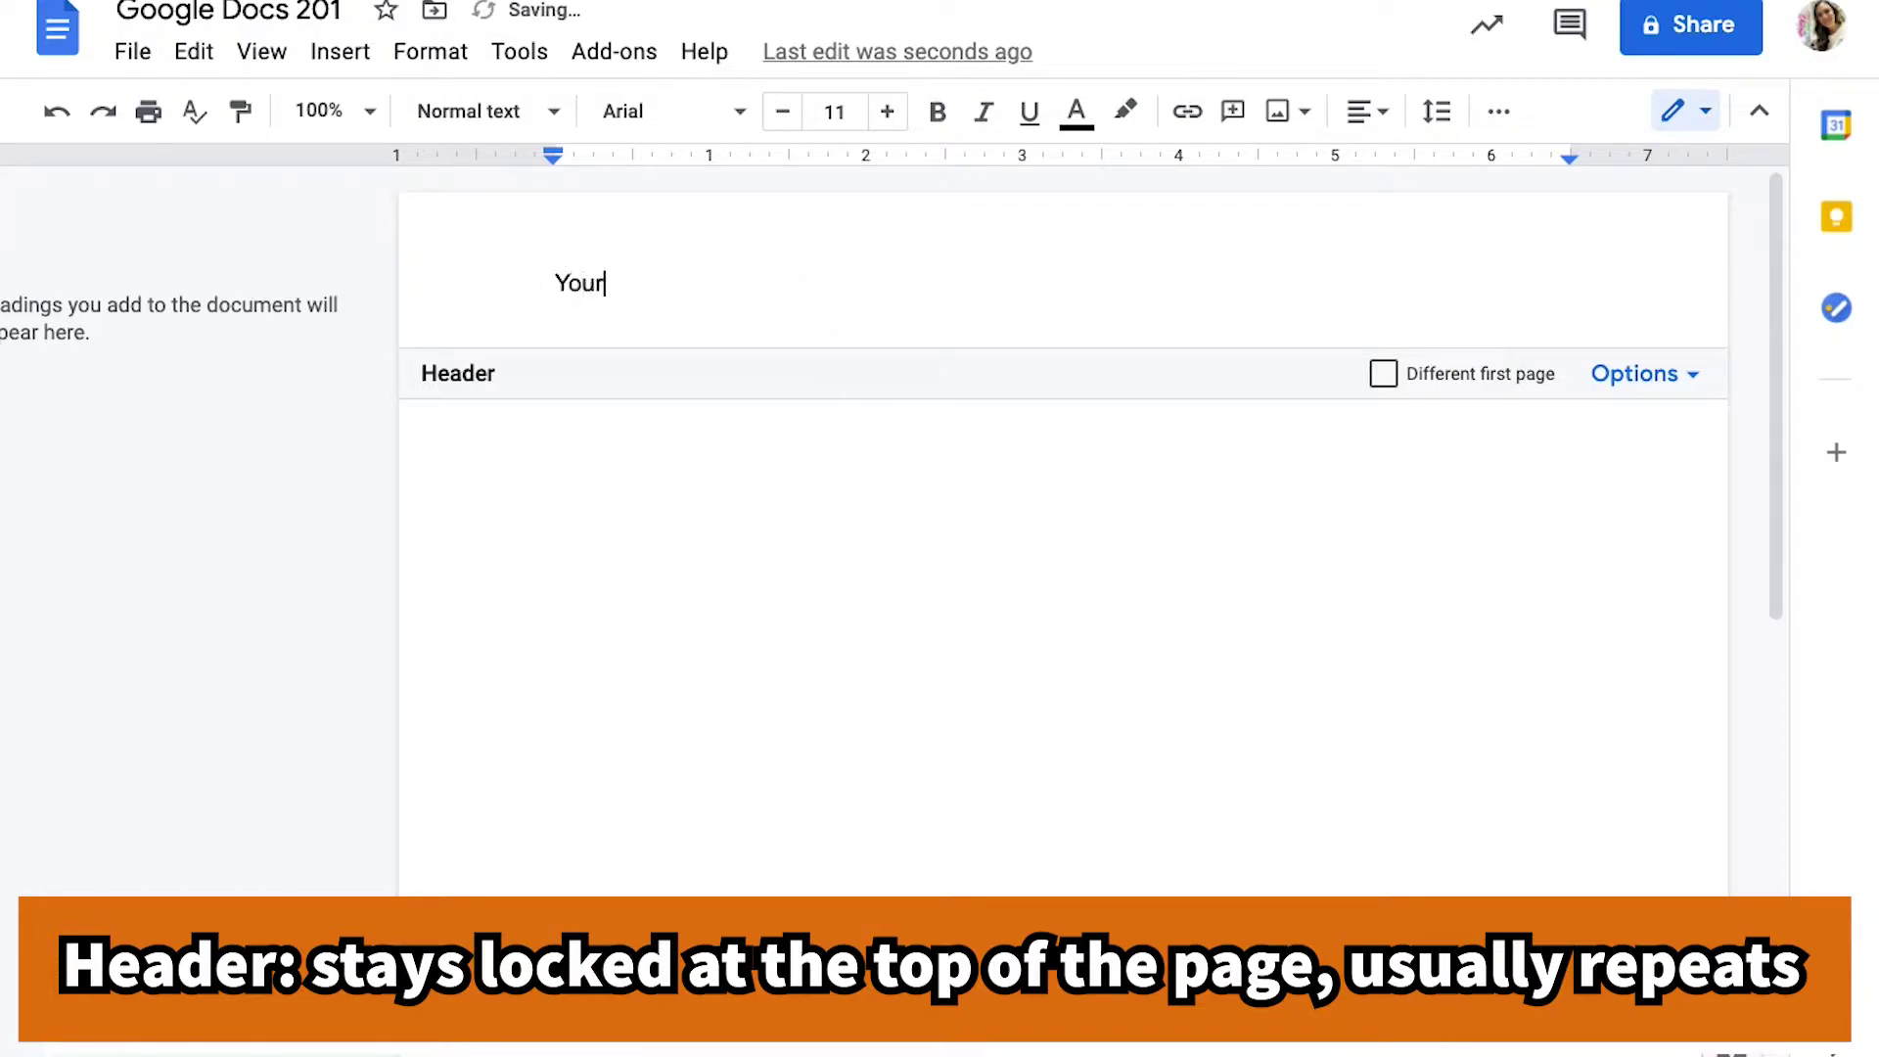
text( Name and Date)
click(455, 432)
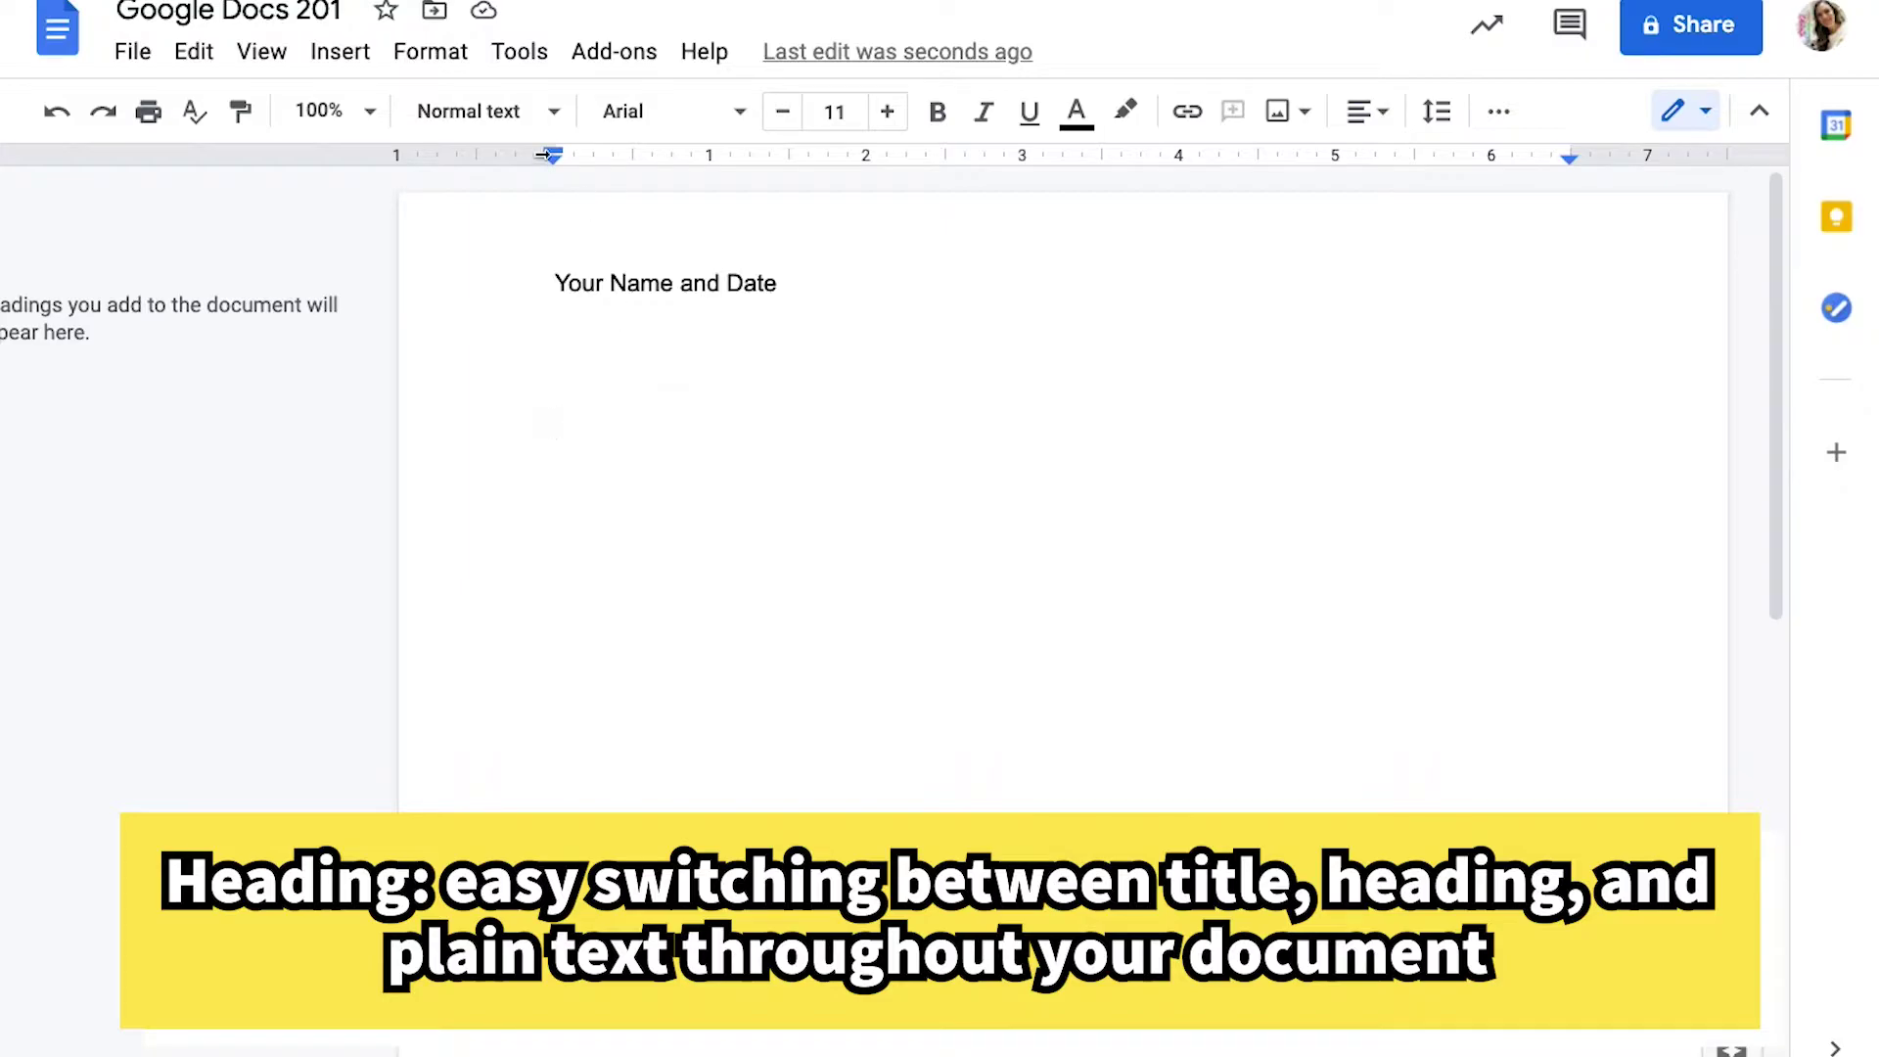
Step: Type 'Your Title' as a Title-style line and start a new line below it
click(468, 113)
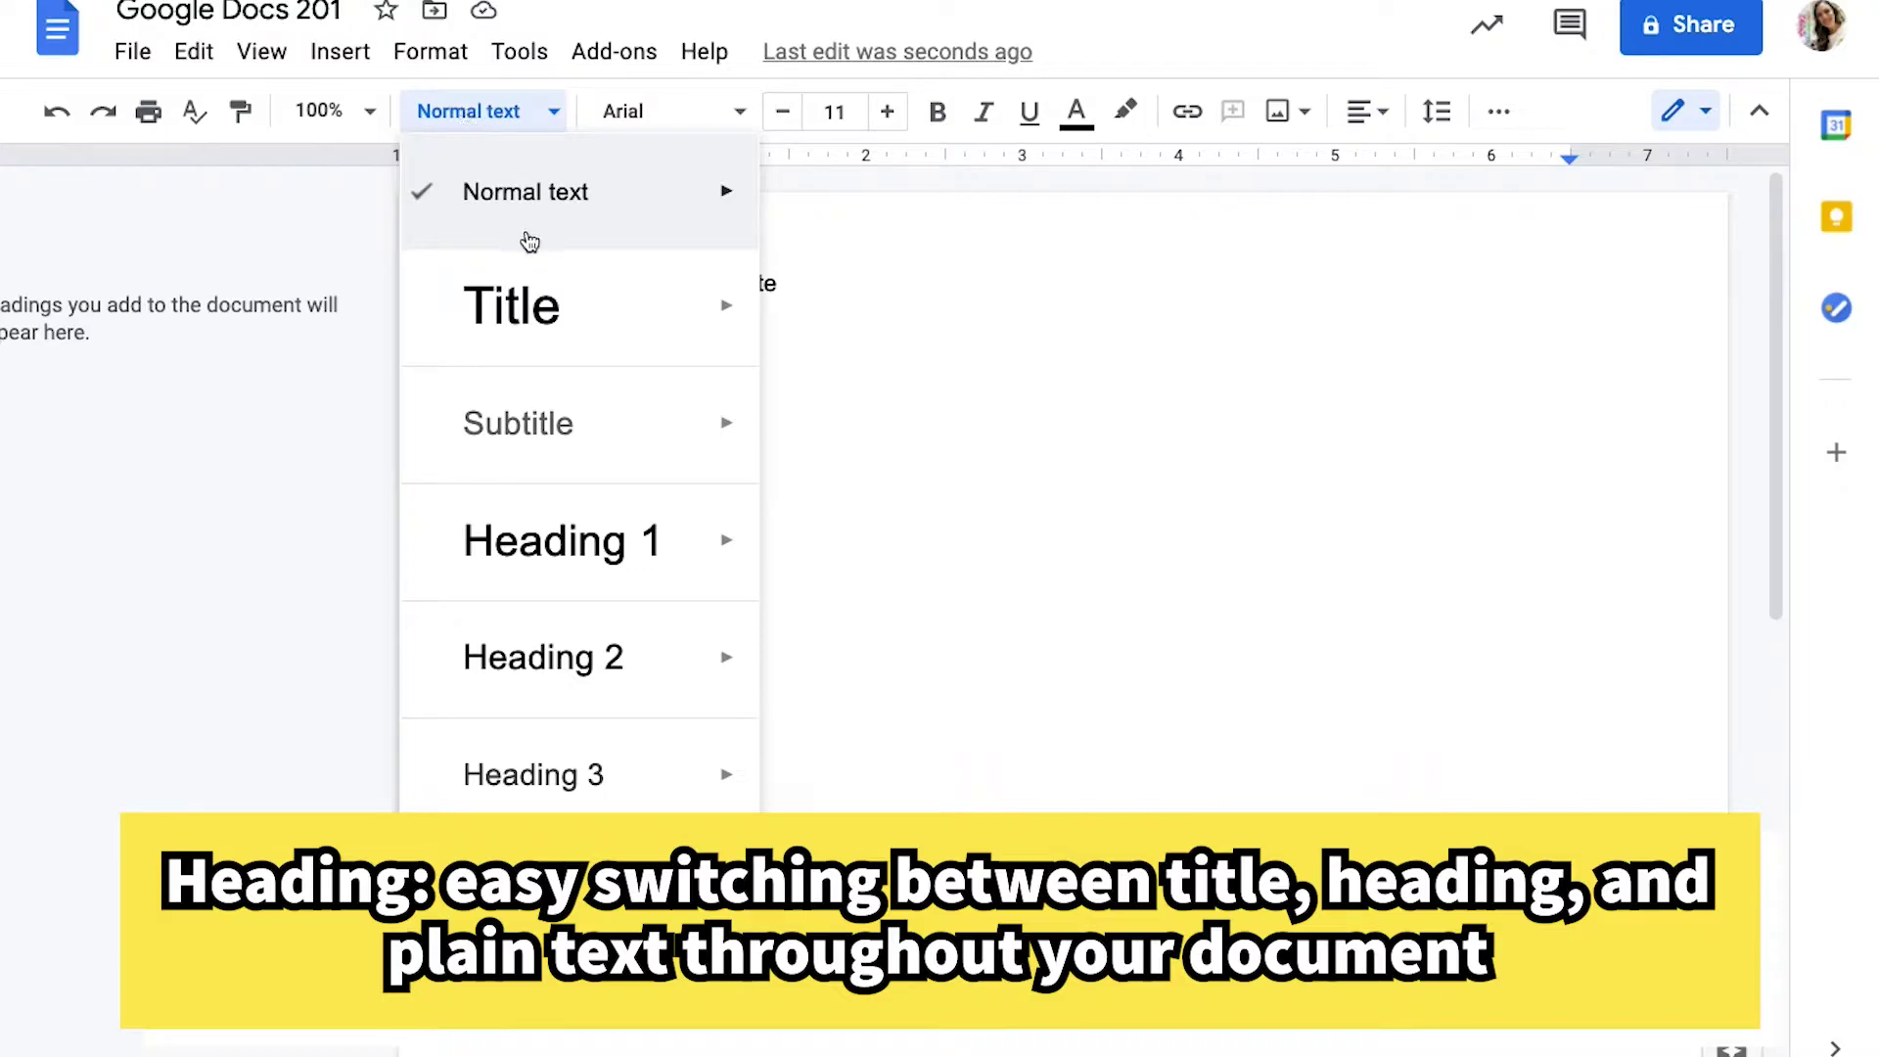
click(551, 339)
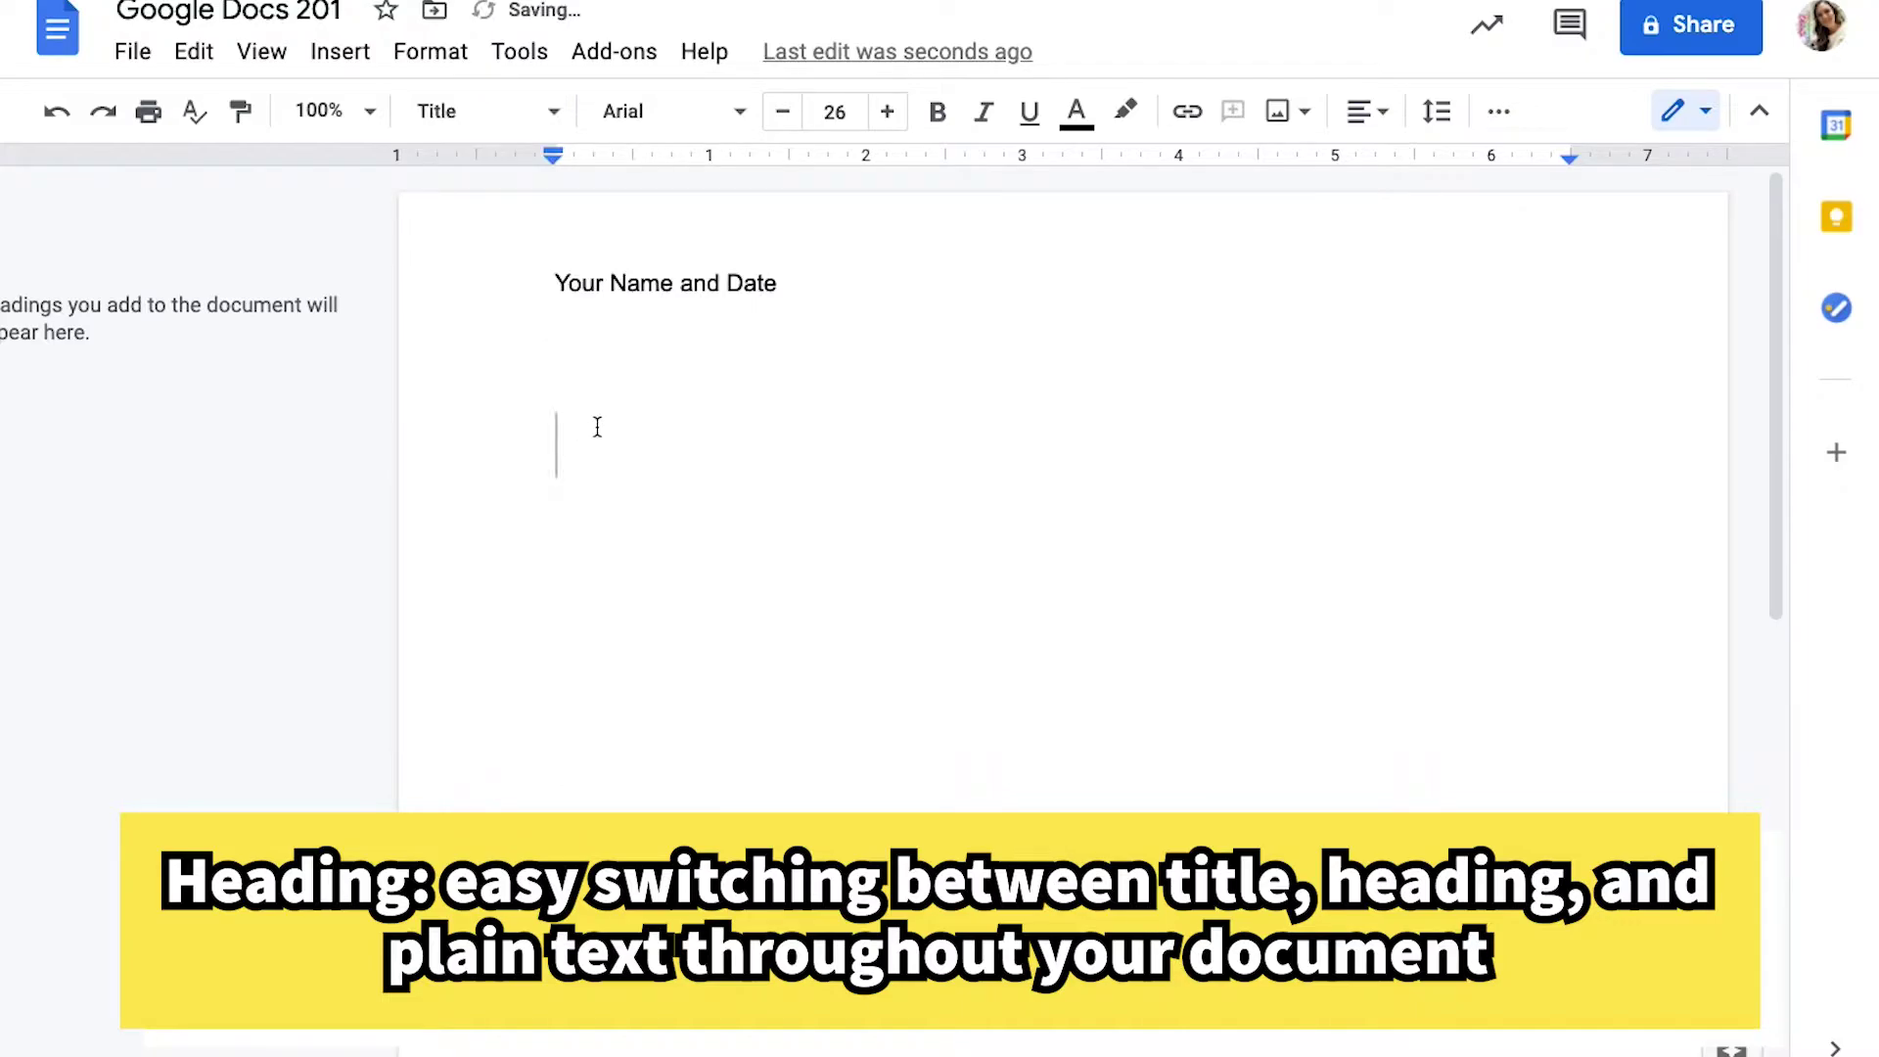
text(Your Title)
key(Return)
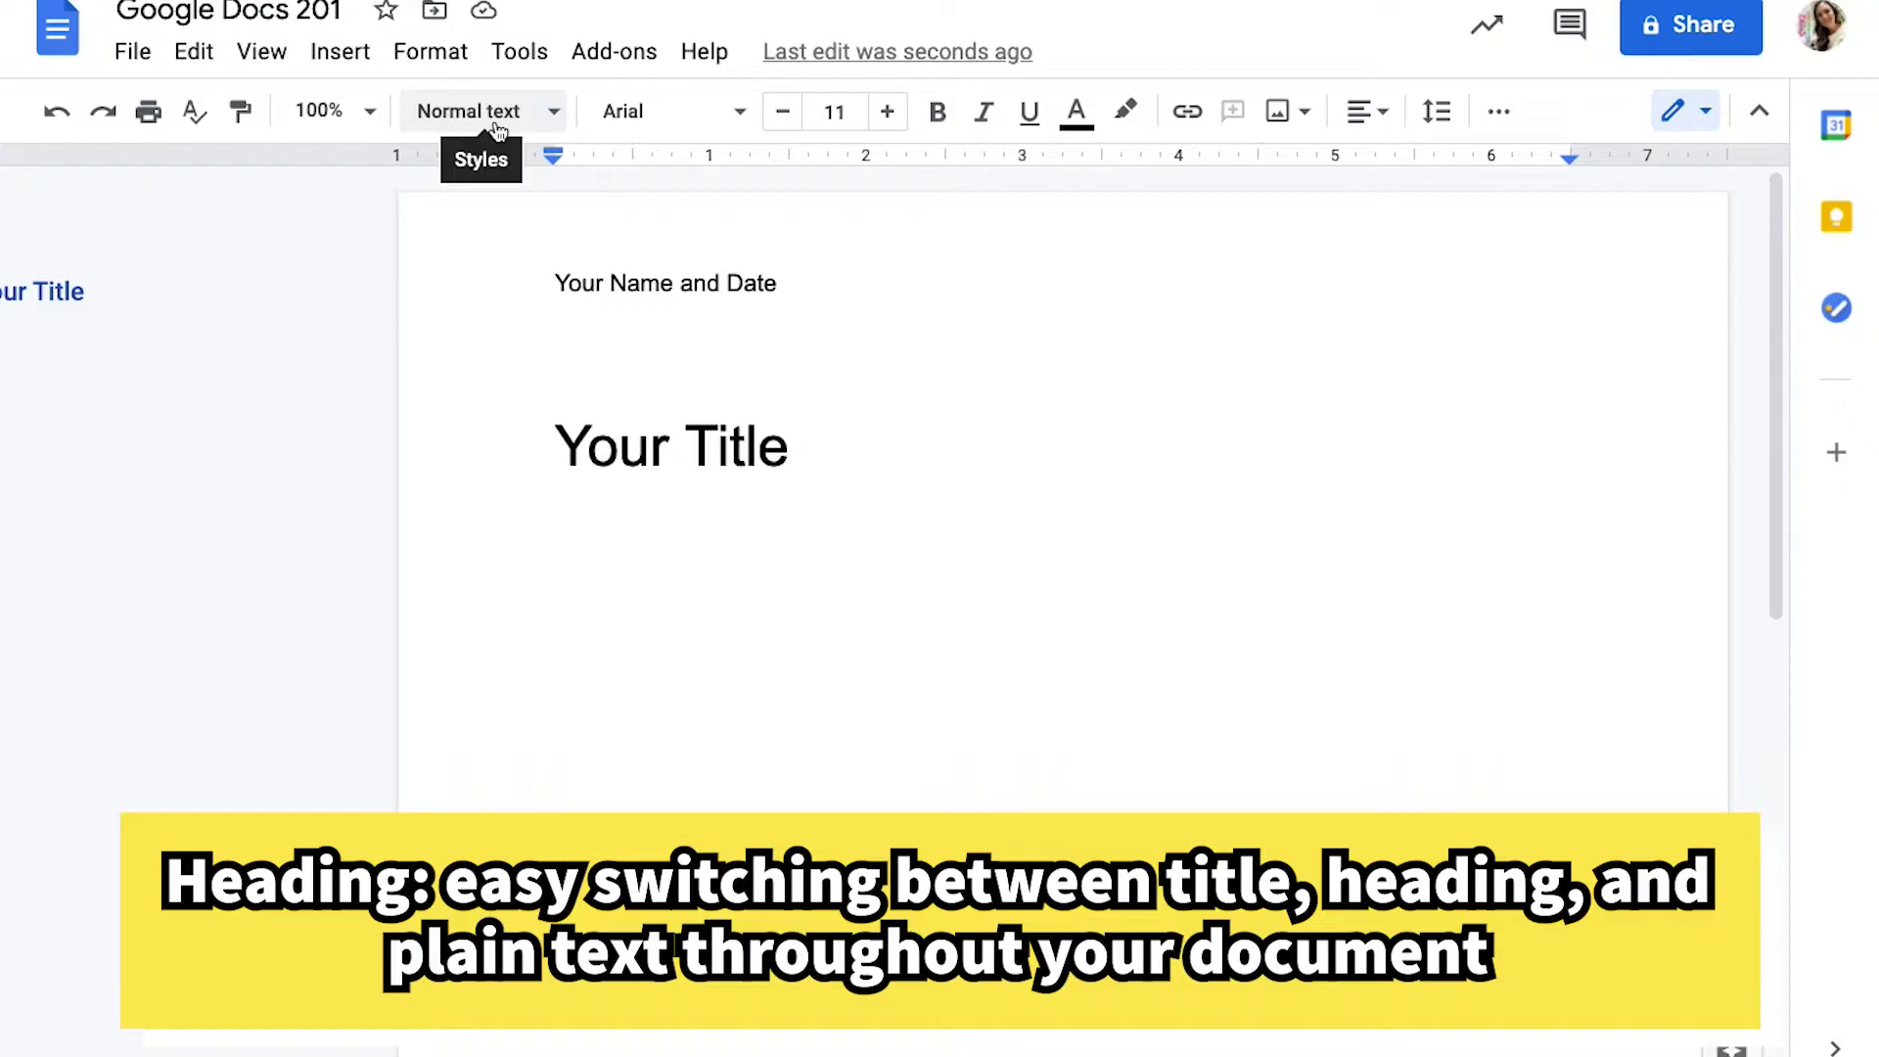
Step: Add a 'Chapter 1' Heading 1 line followed by a normal-text line 'Beginning'
click(497, 130)
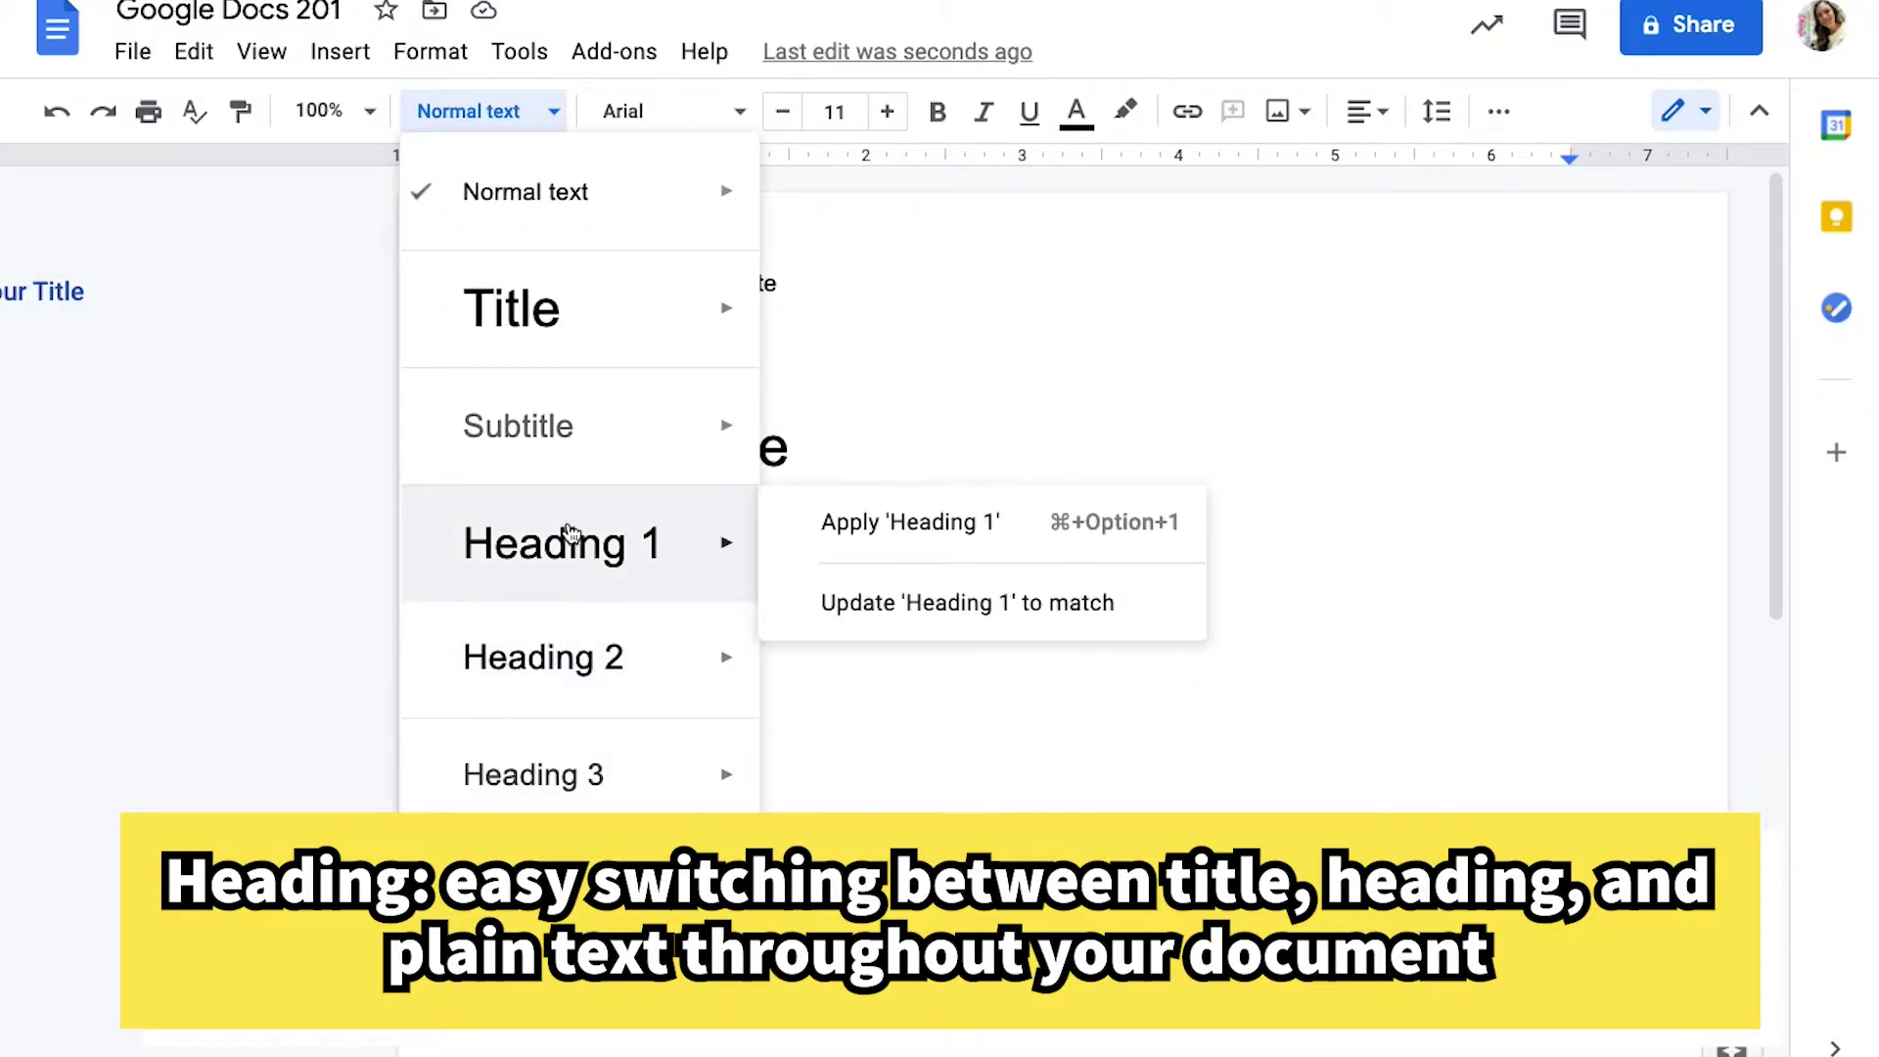
click(591, 545)
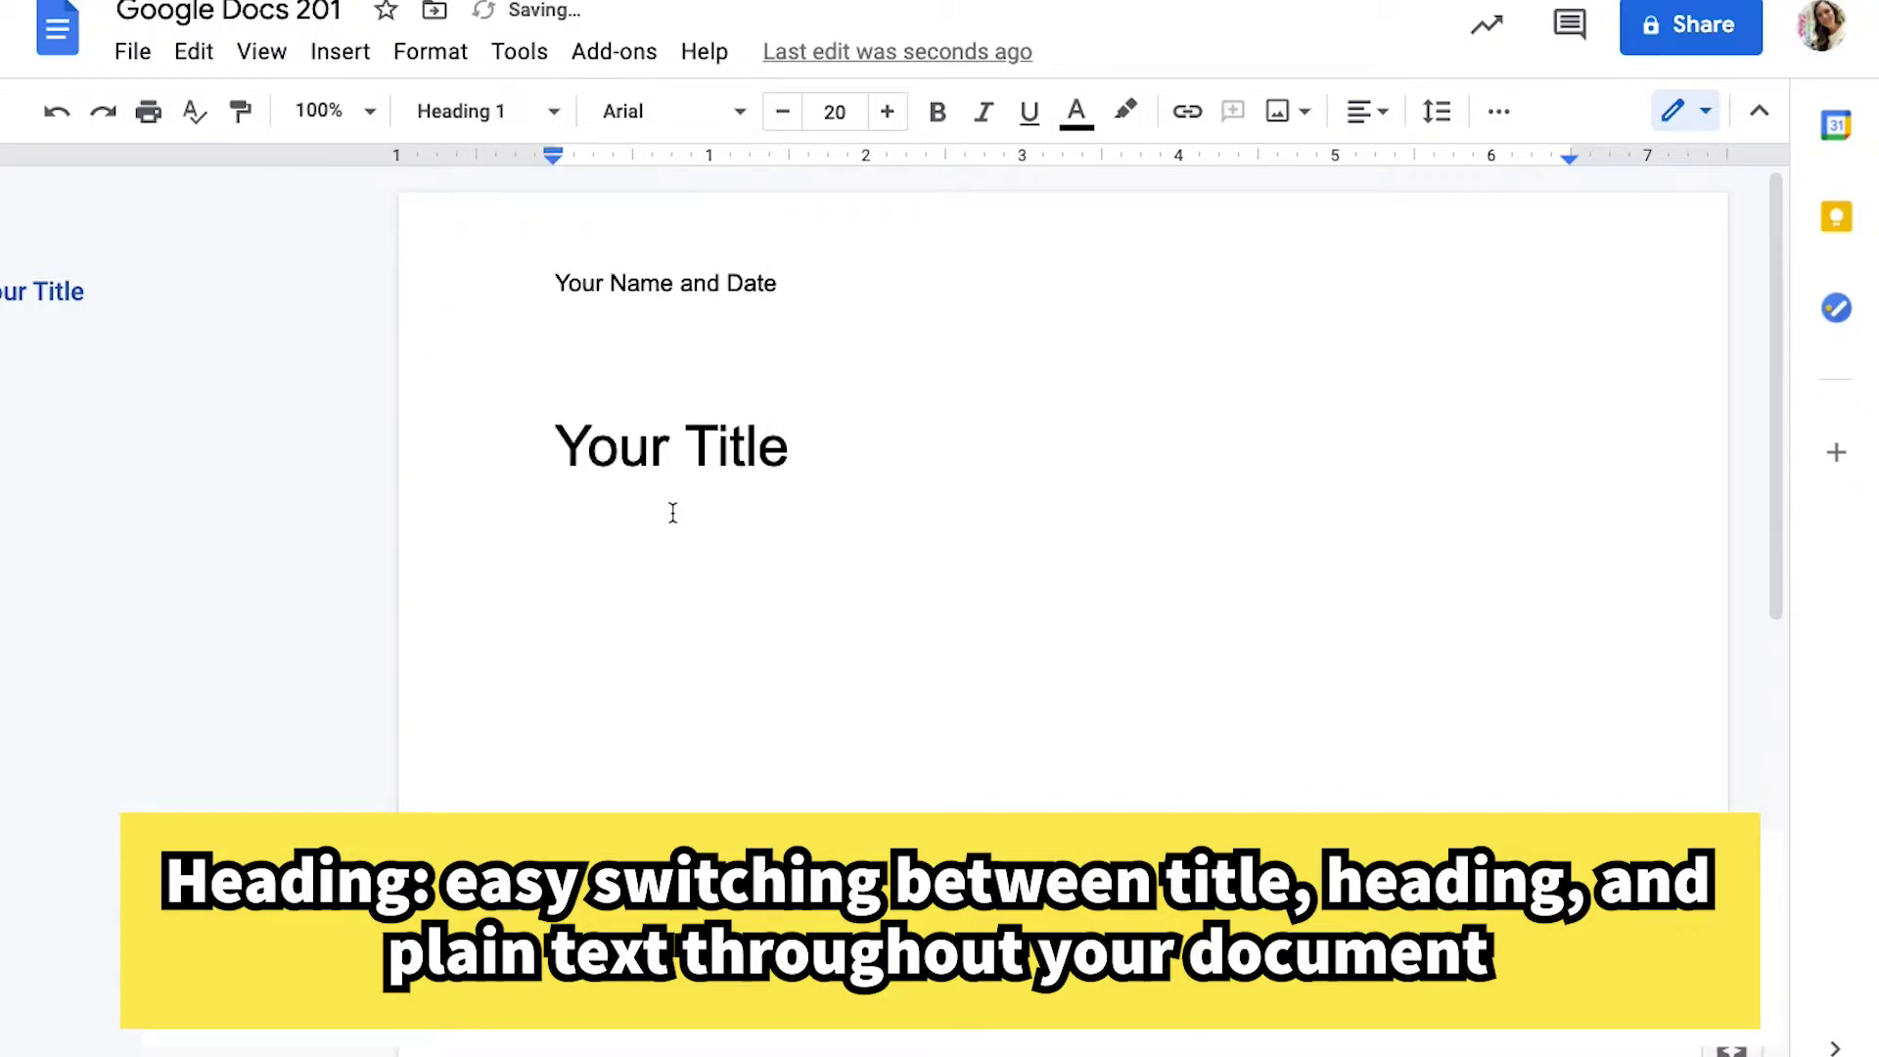
text(Chapter 1)
key(Return)
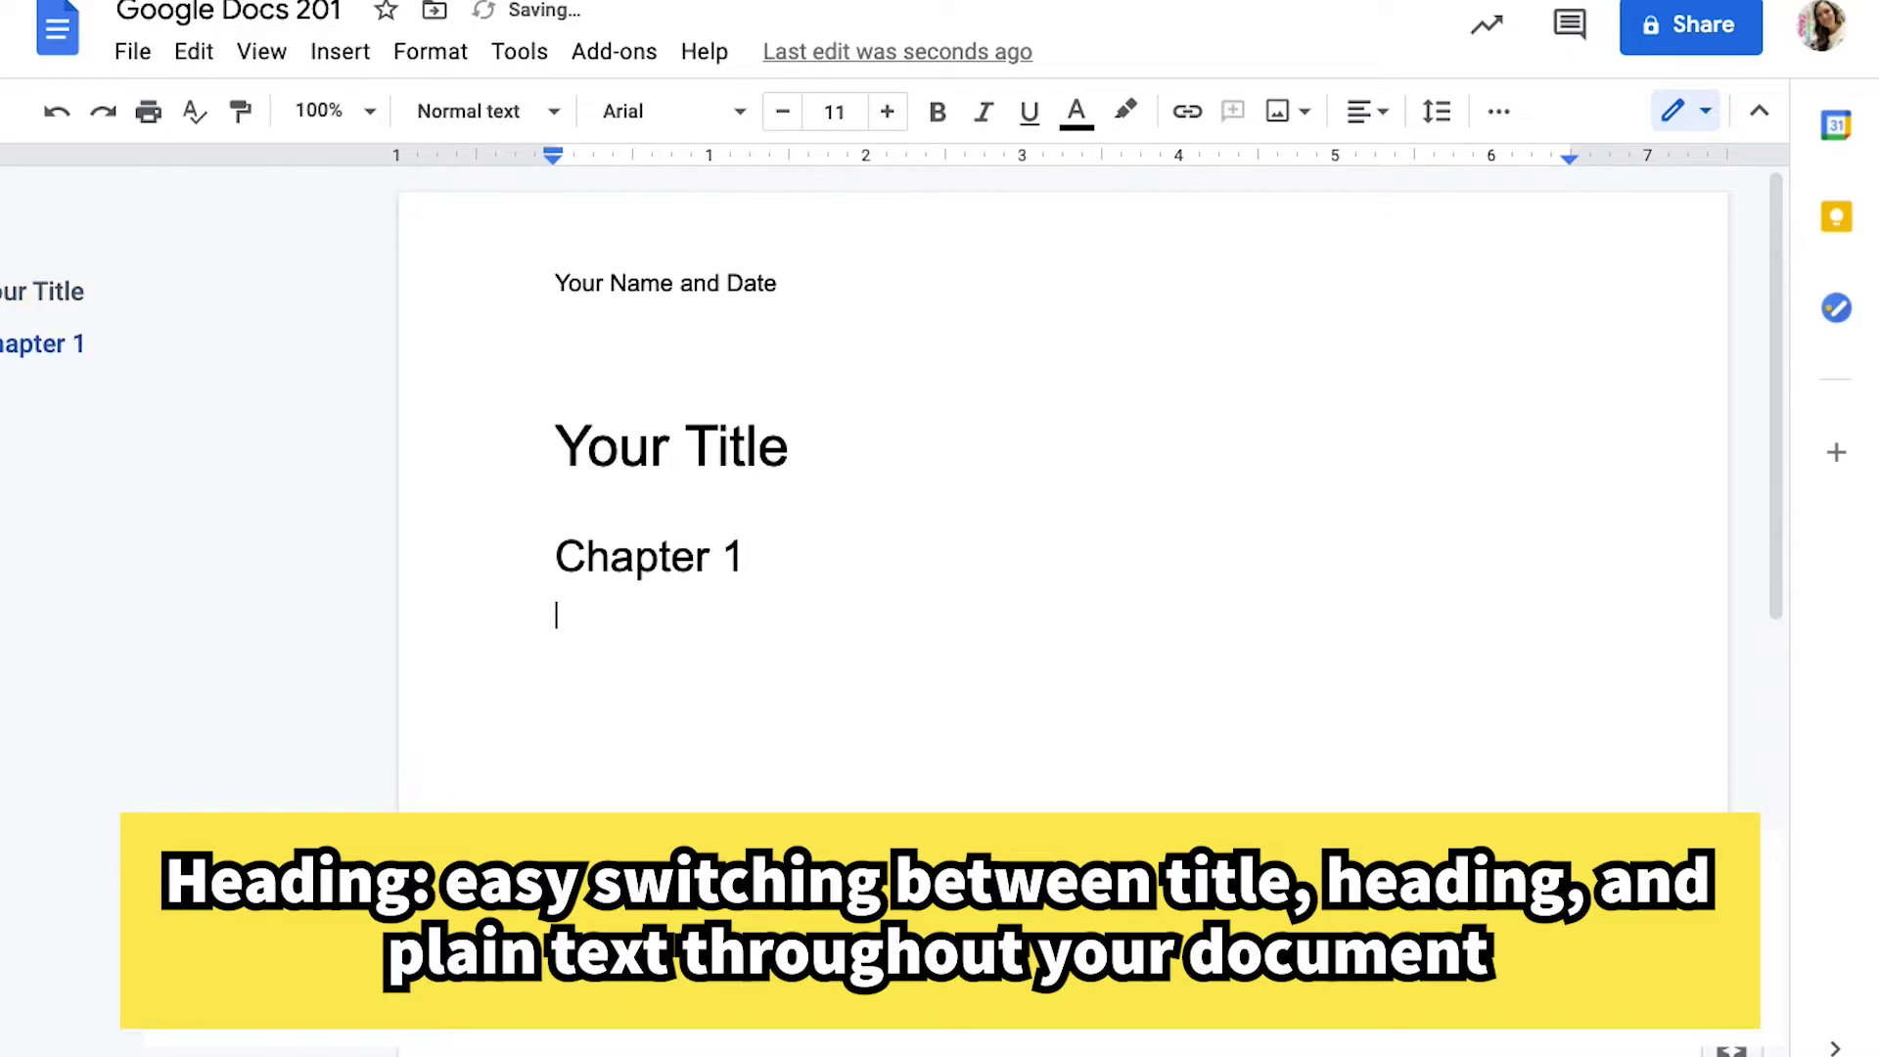
text(Beginng)
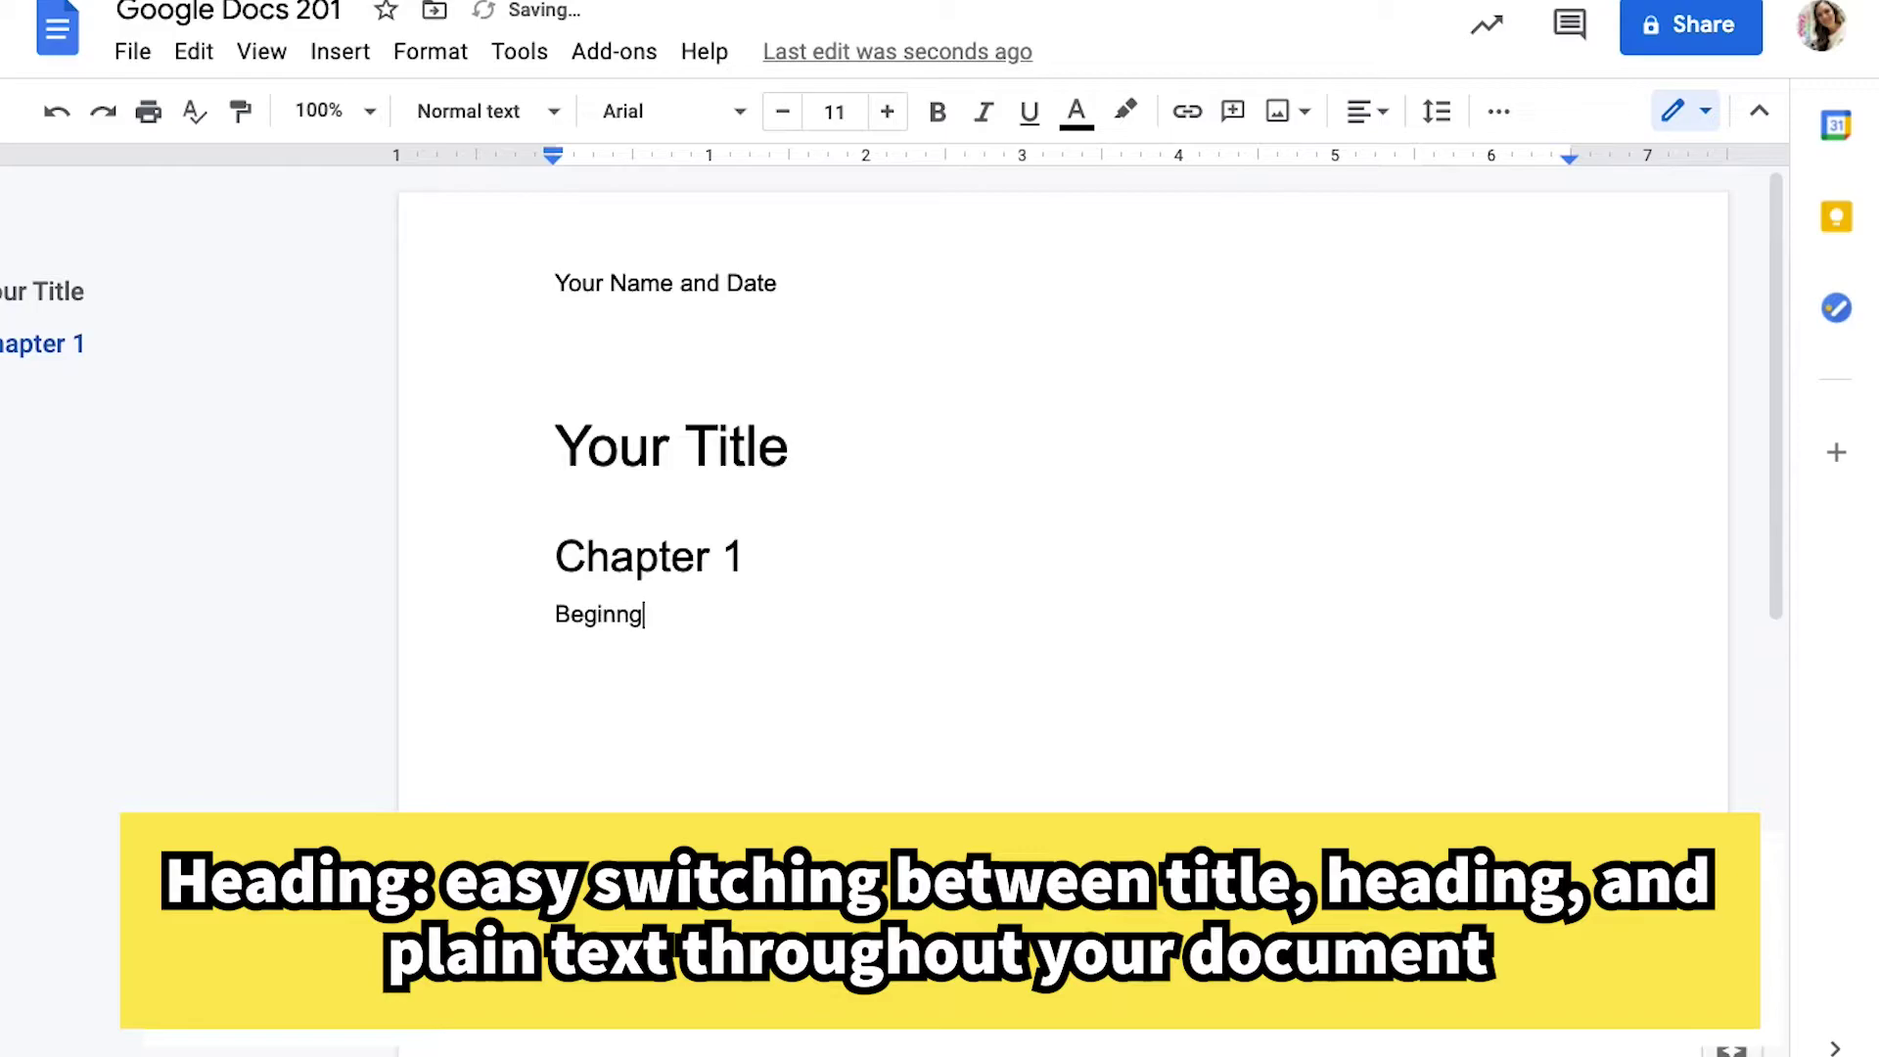
key(BackSpace)
text(ing)
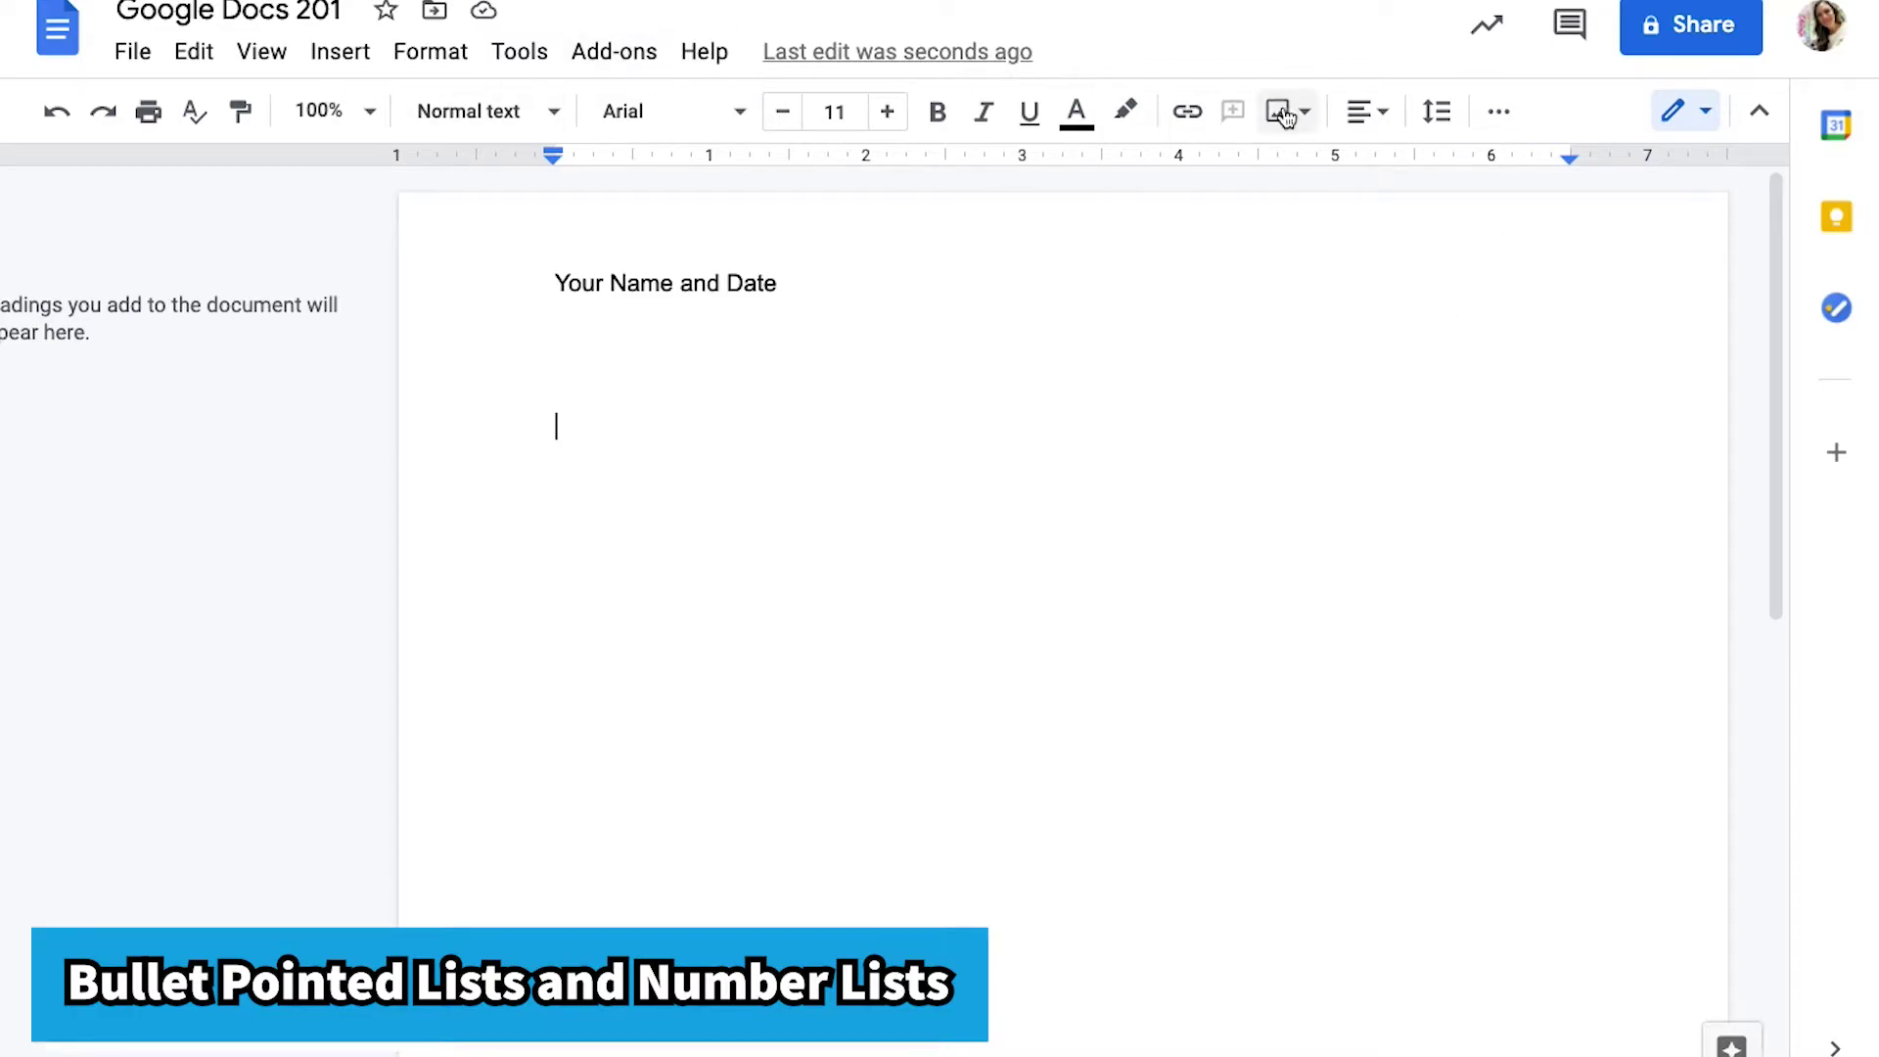
Step: Show the overflow toolbar options and open the Bulleted list style gallery
click(1501, 122)
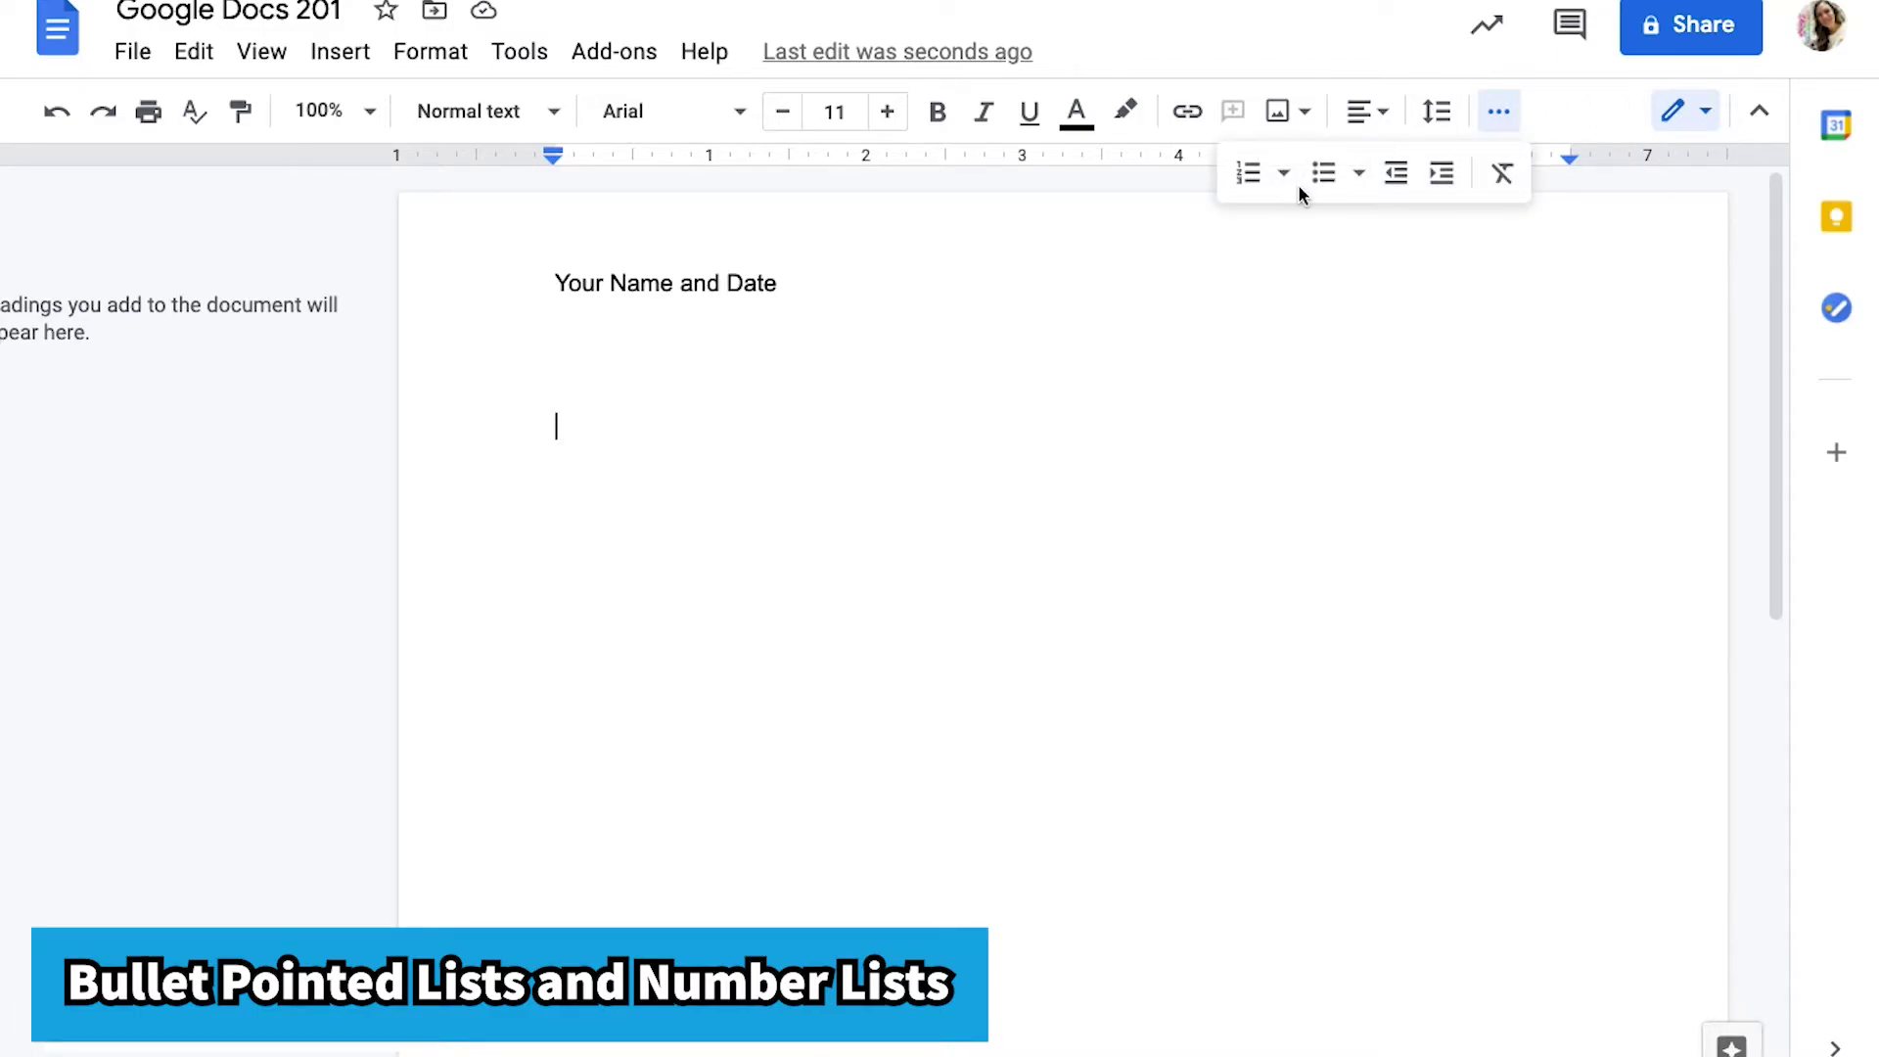
click(1358, 175)
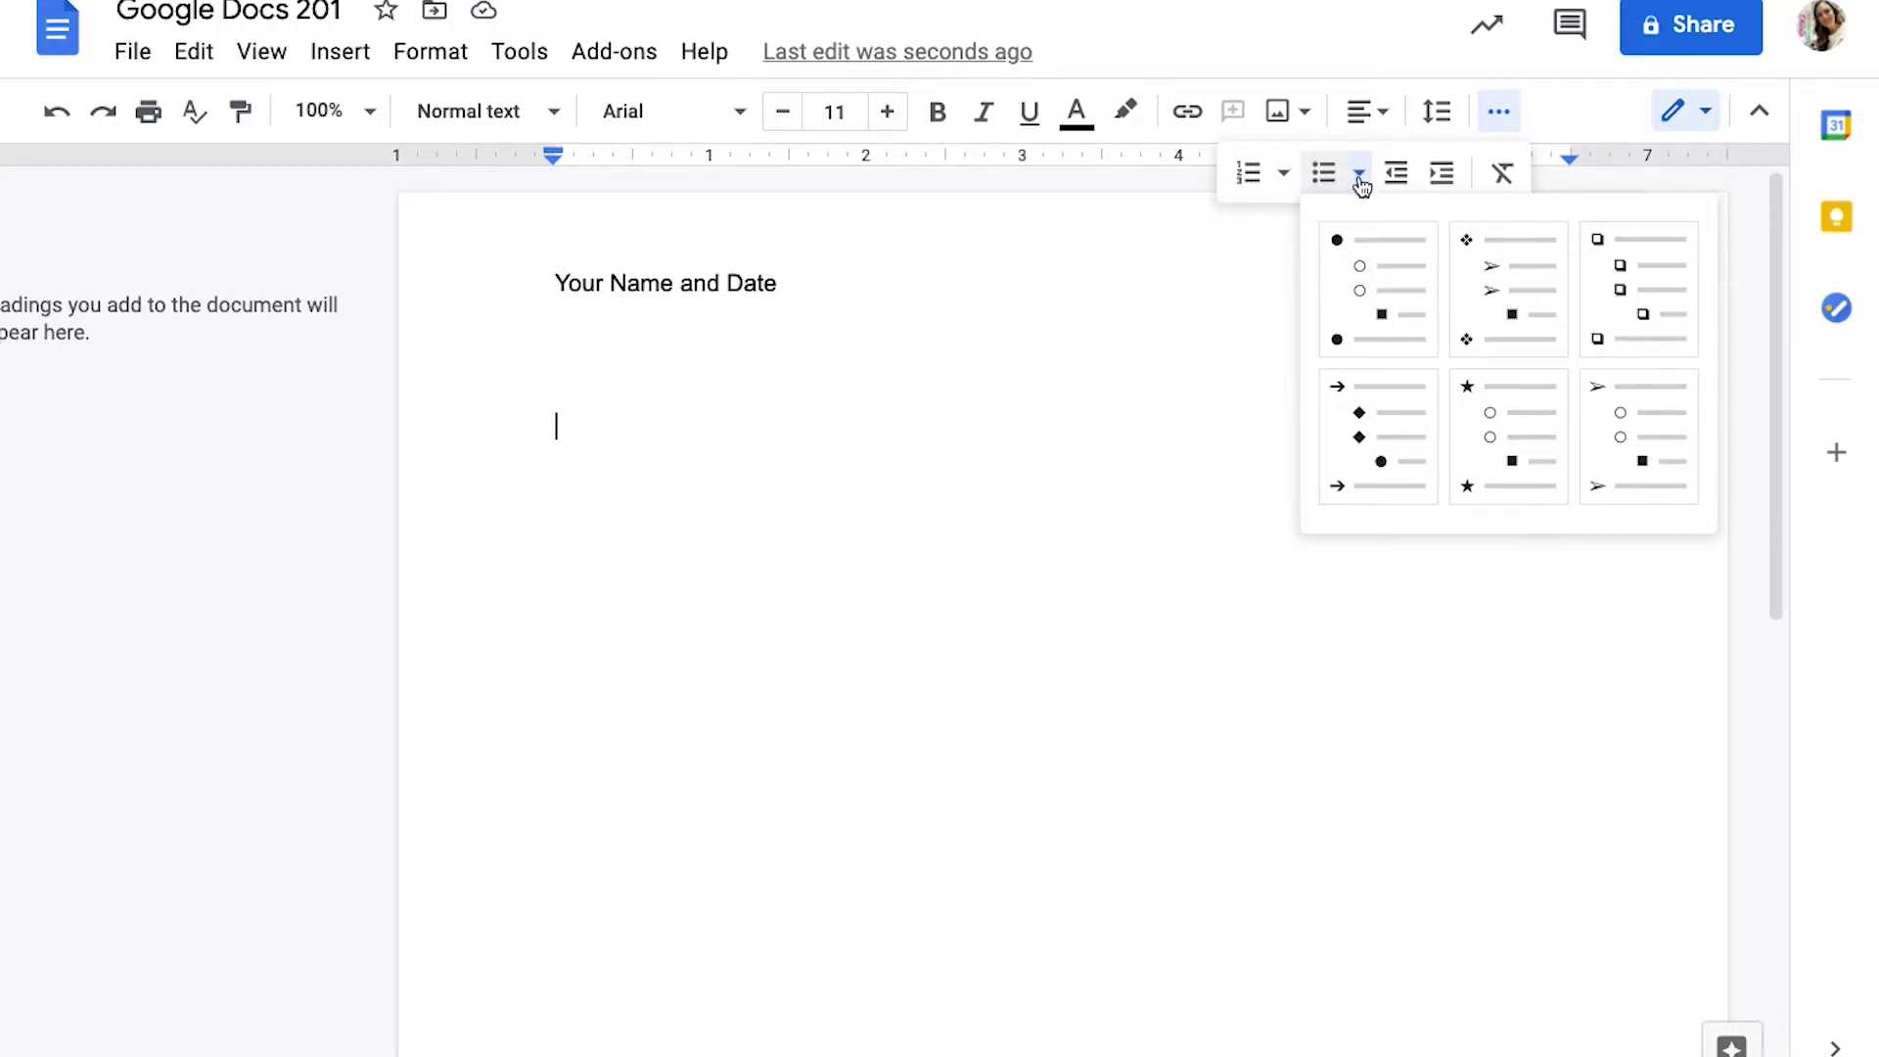
Step: Make a hollow-square bulleted list of Apples, Oranges, Pears, then a plain line 'Back to regular text'
click(1608, 298)
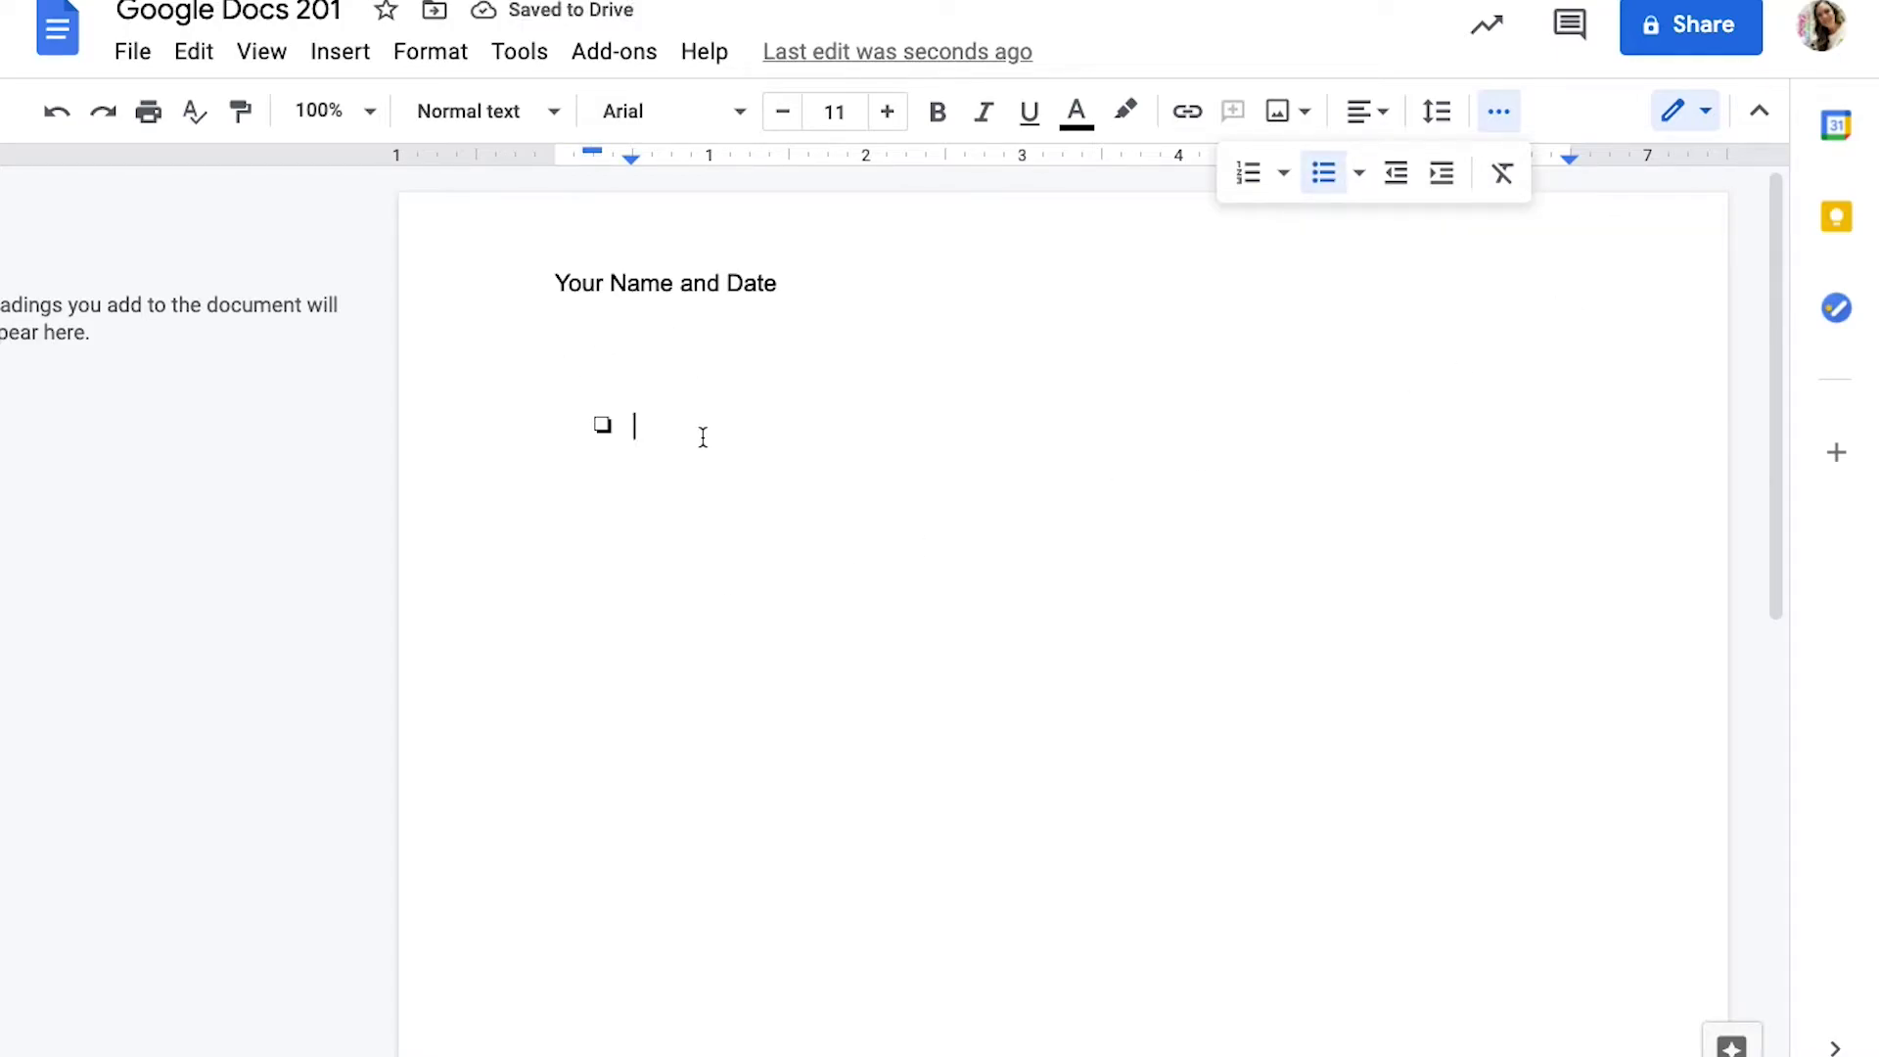
text(Apples)
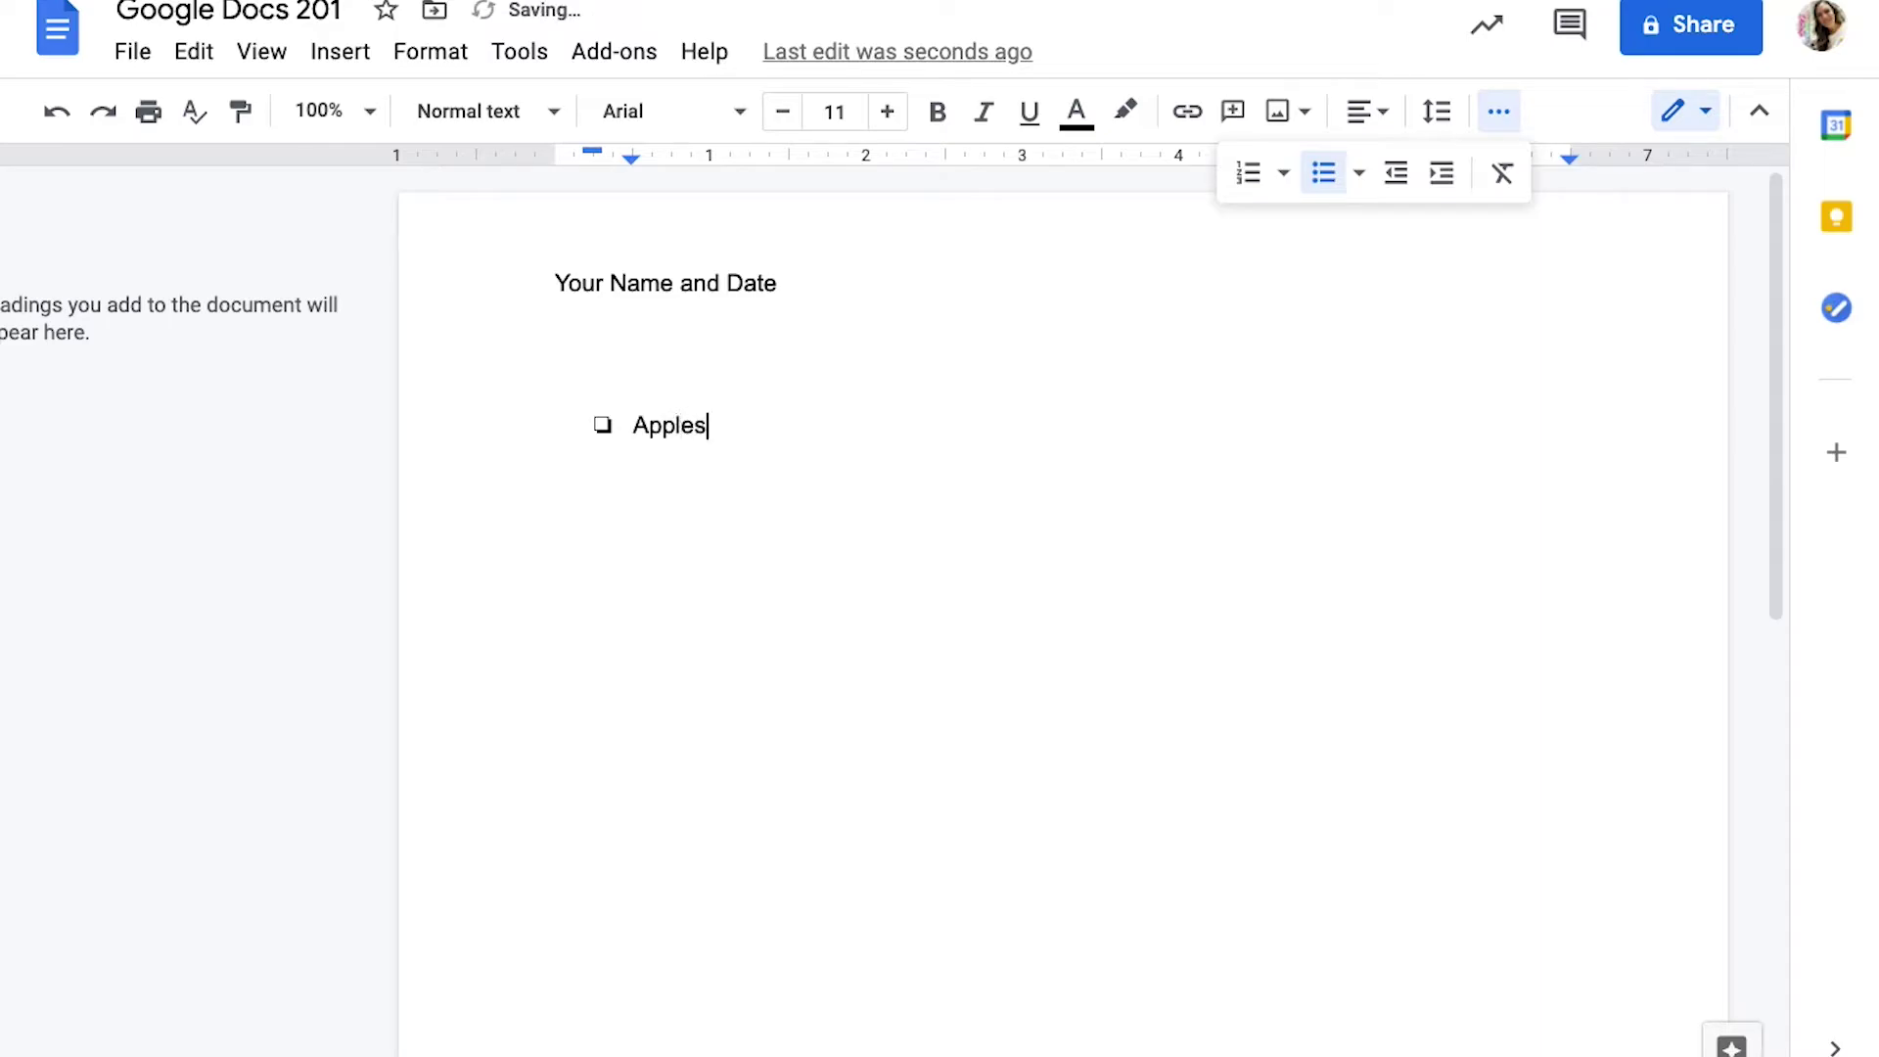
key(Return)
text(Oranges)
key(Return)
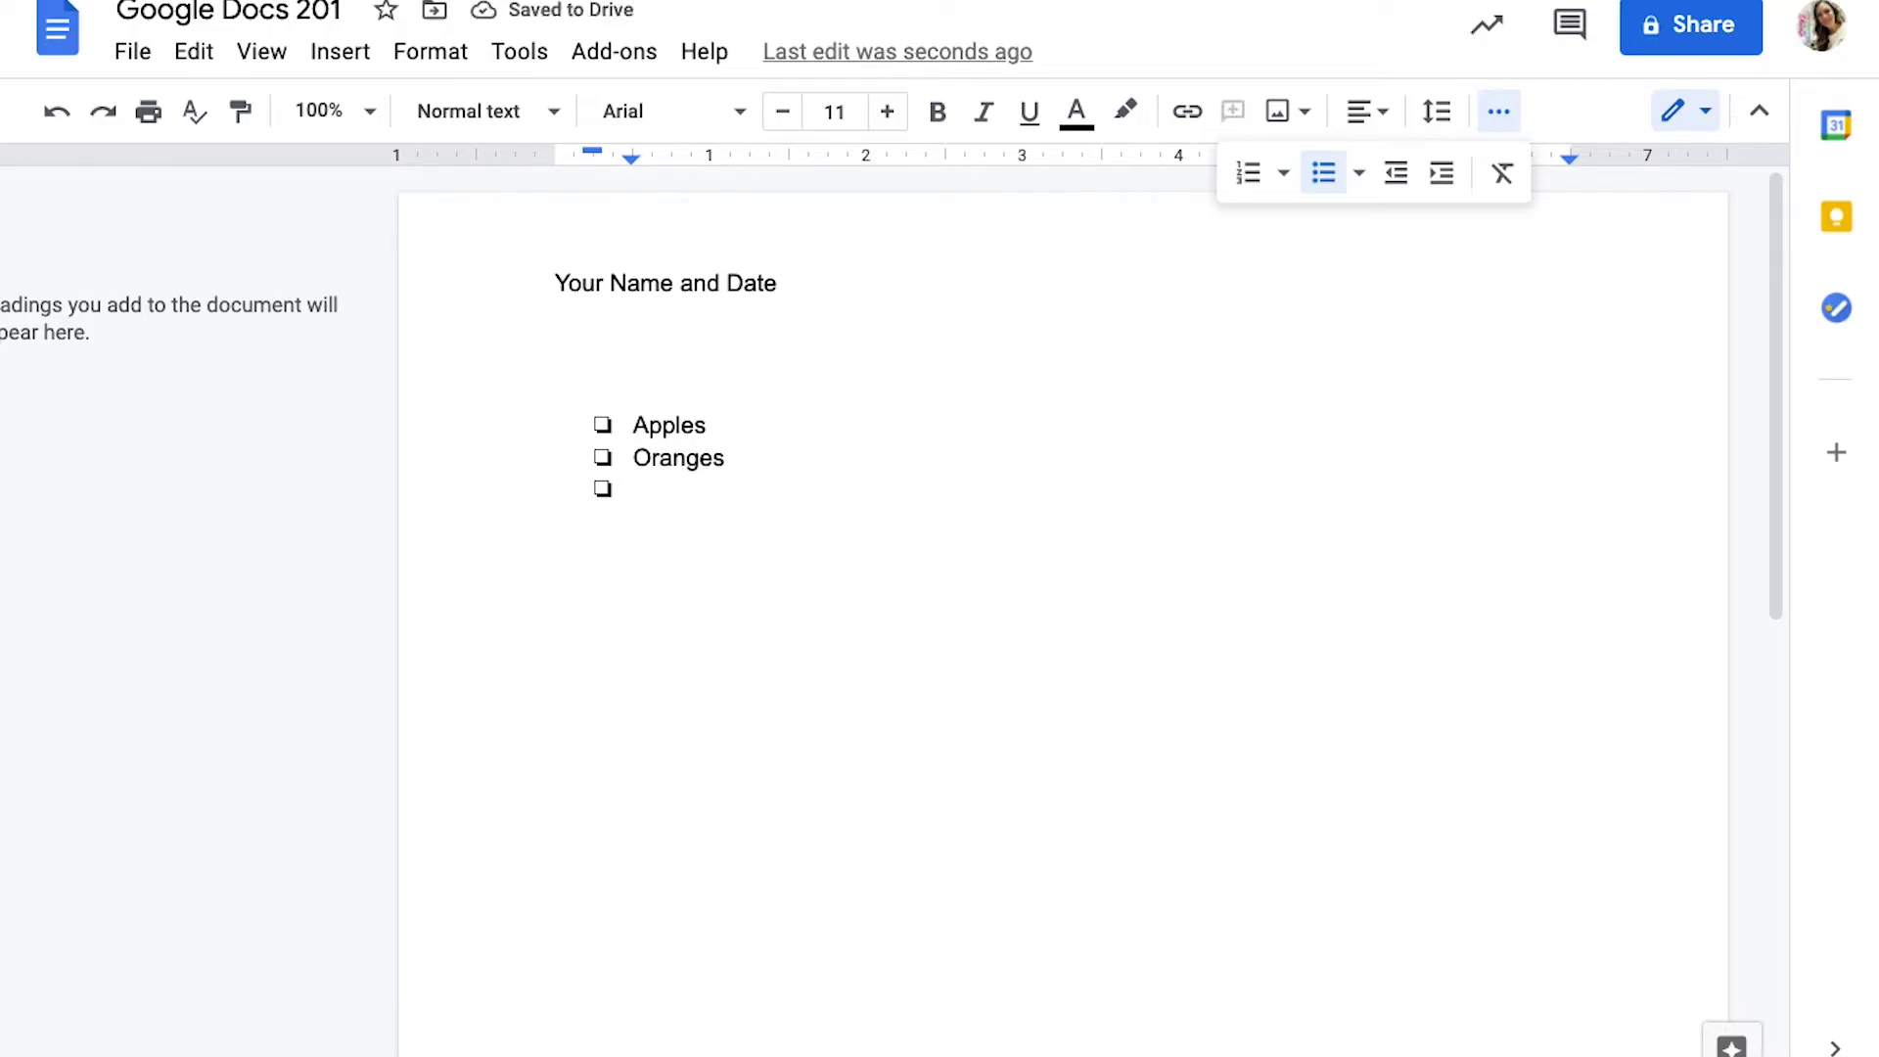
text(Pears)
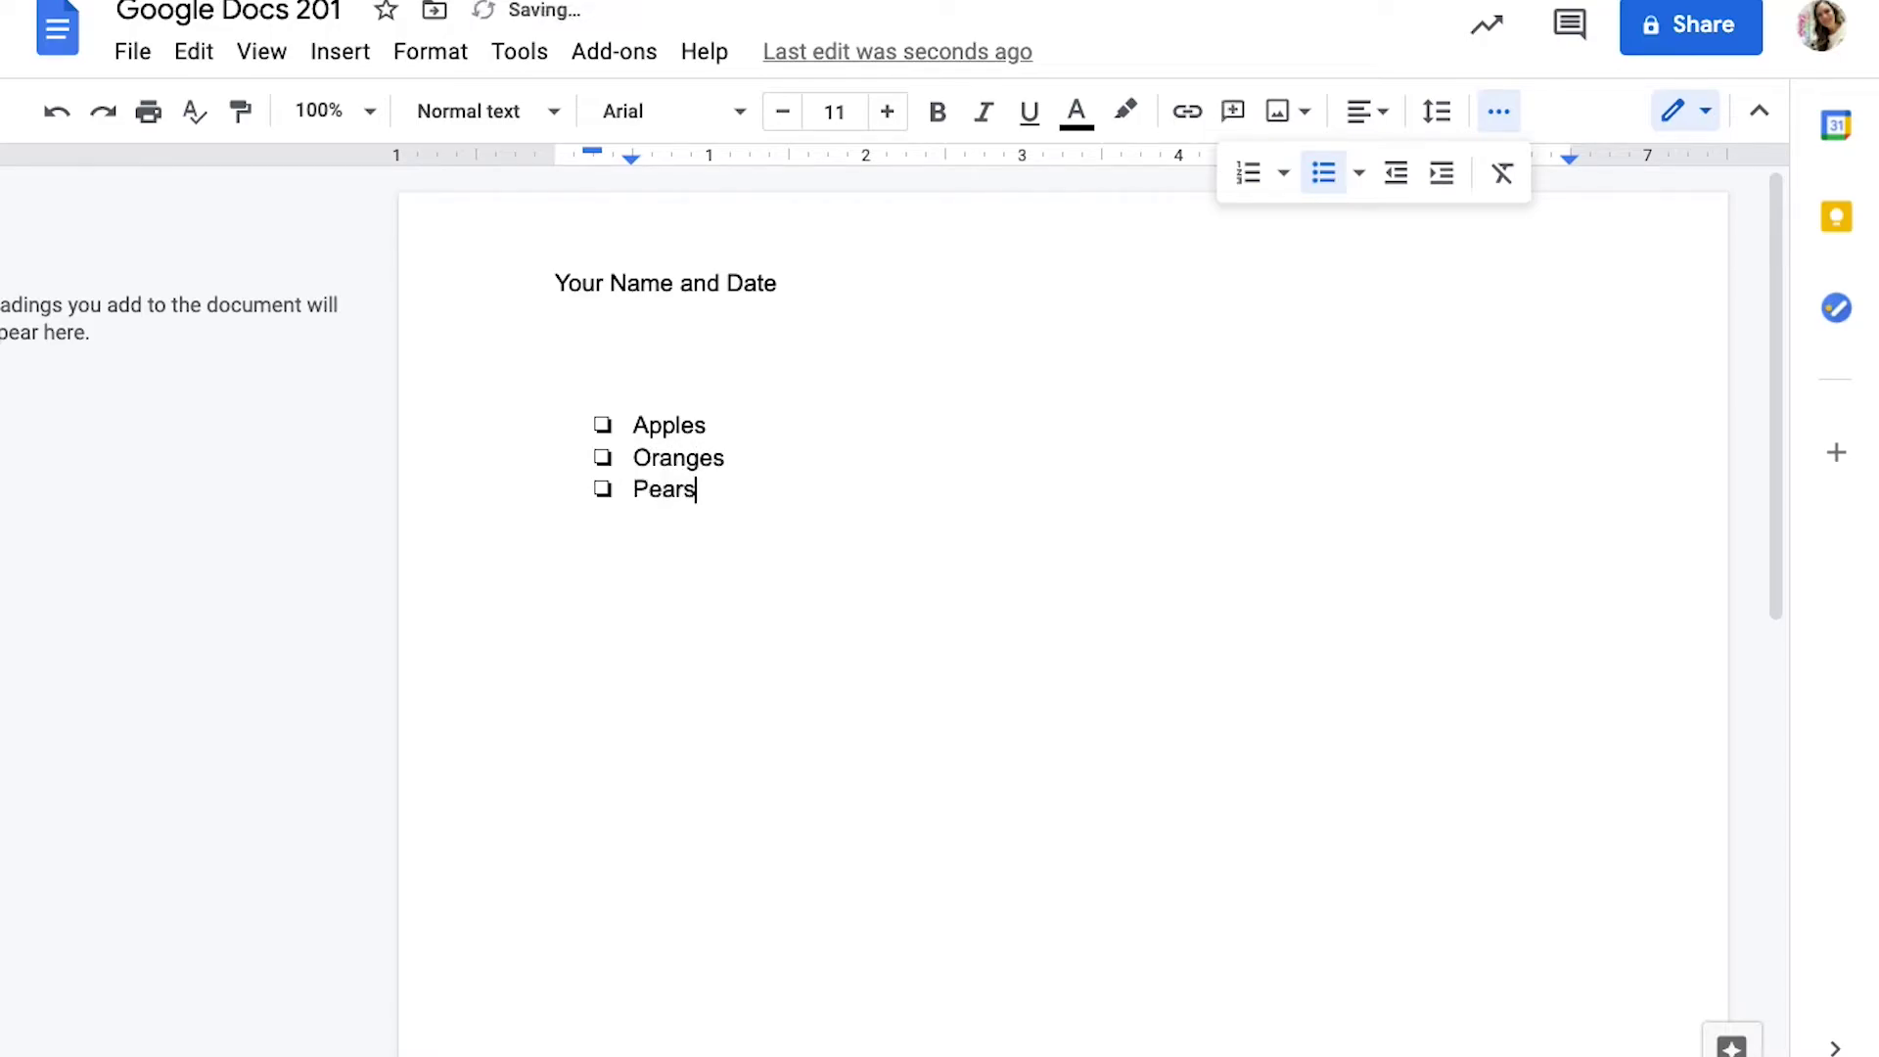
key(Return)
key(Return)
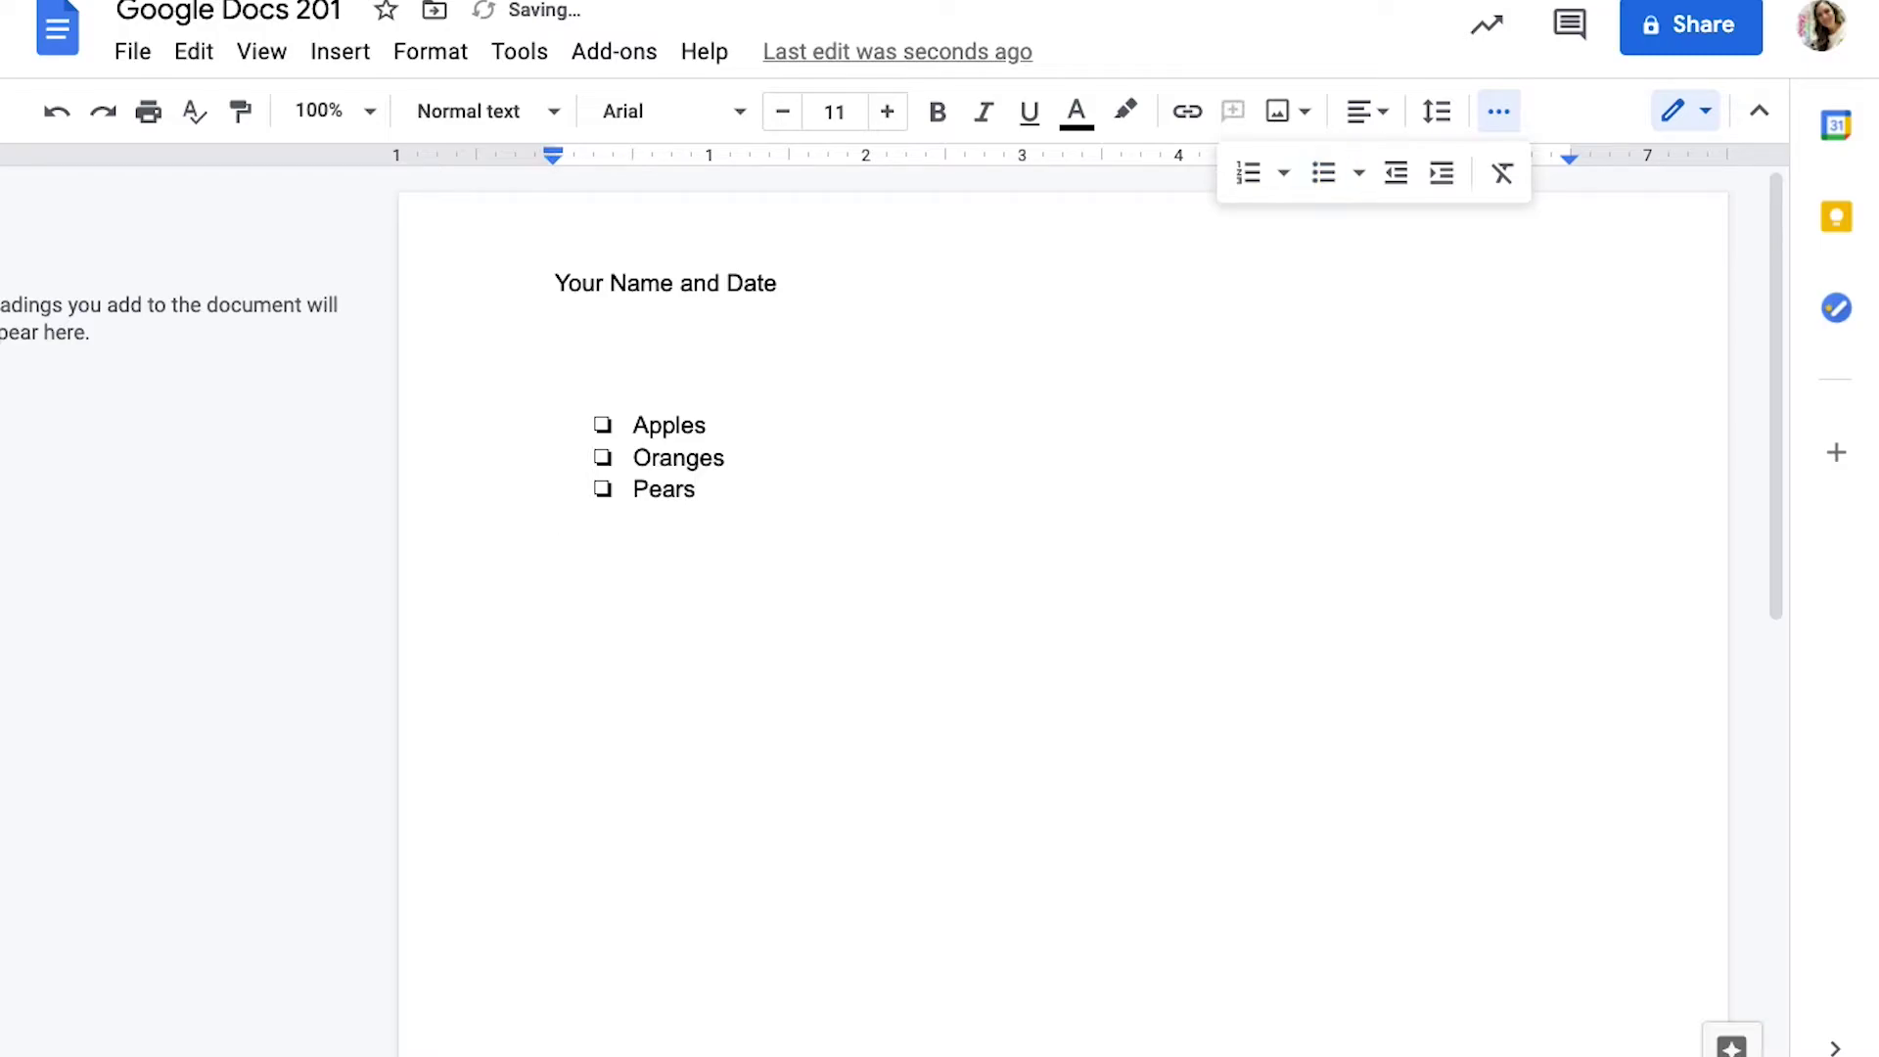
text(Back to regular text)
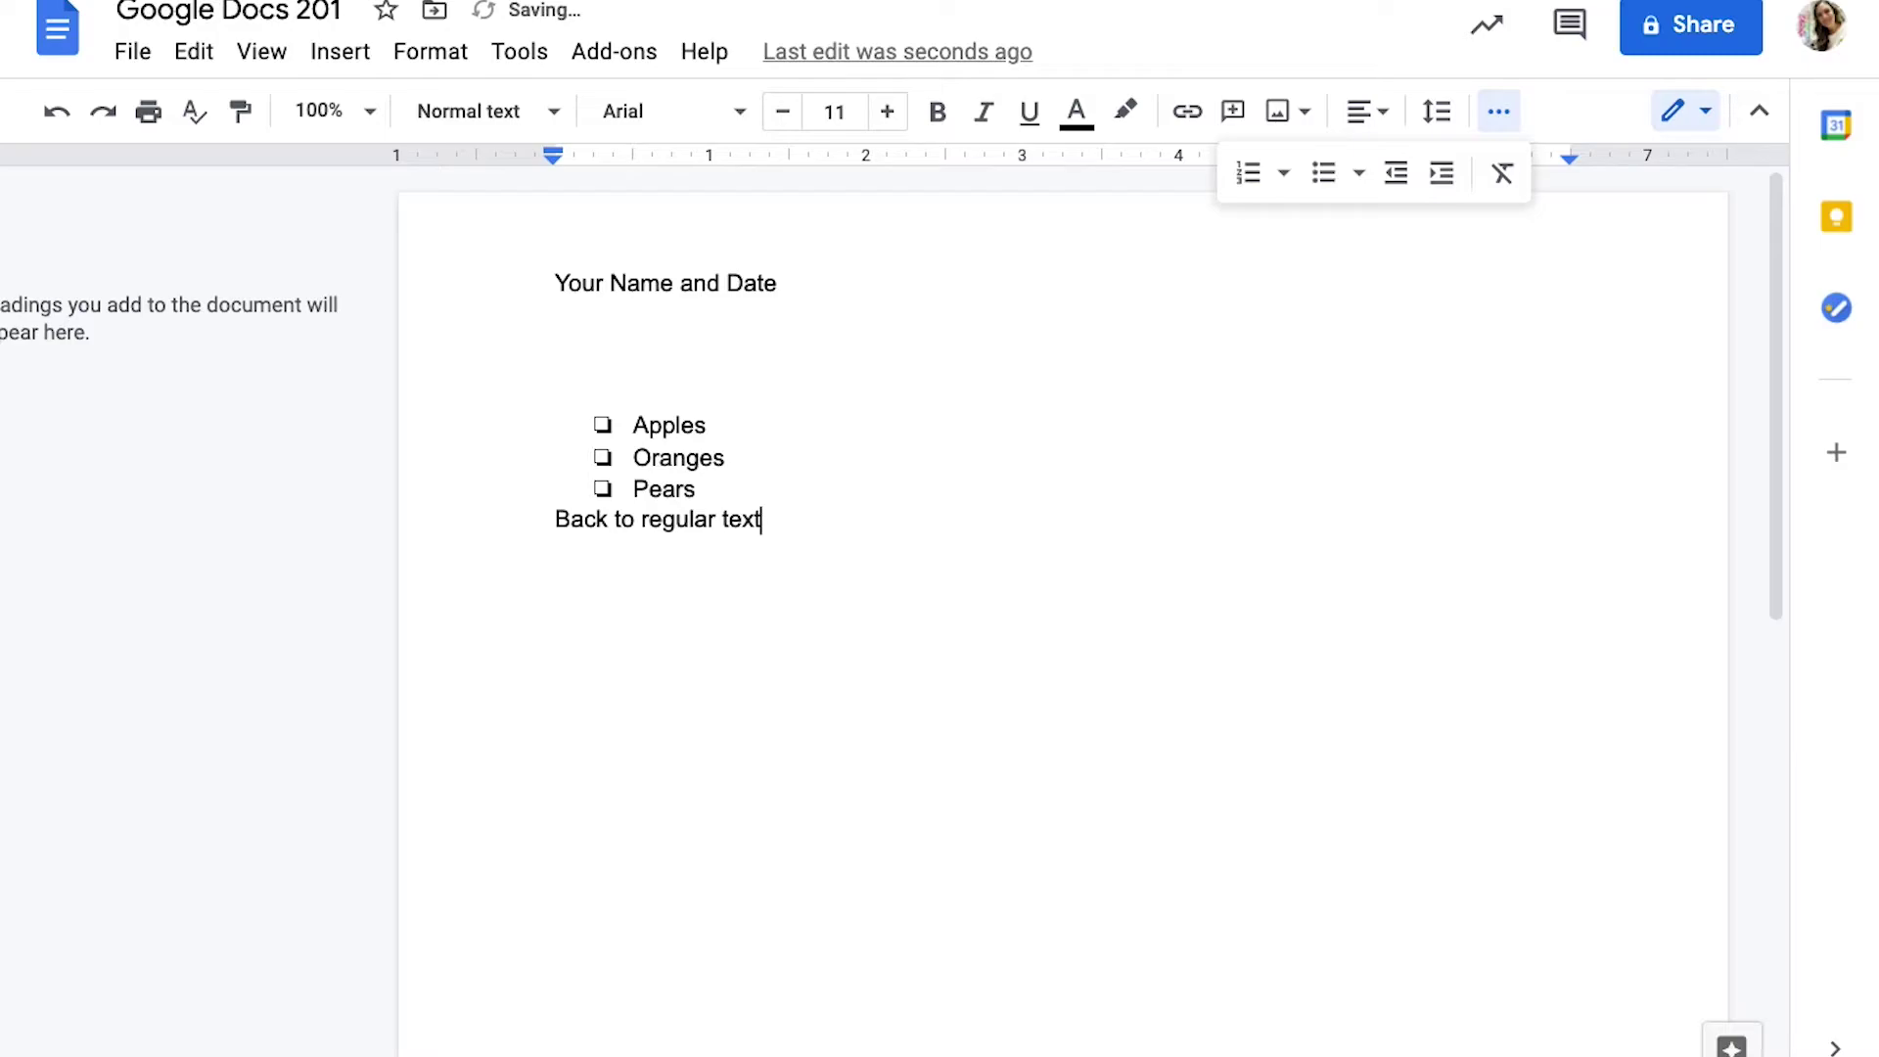
key(Return)
key(Return)
Step: Start a 1./a./i. numbered list with a name as item 1 and lettered sub-items Dog and Cat
click(1283, 178)
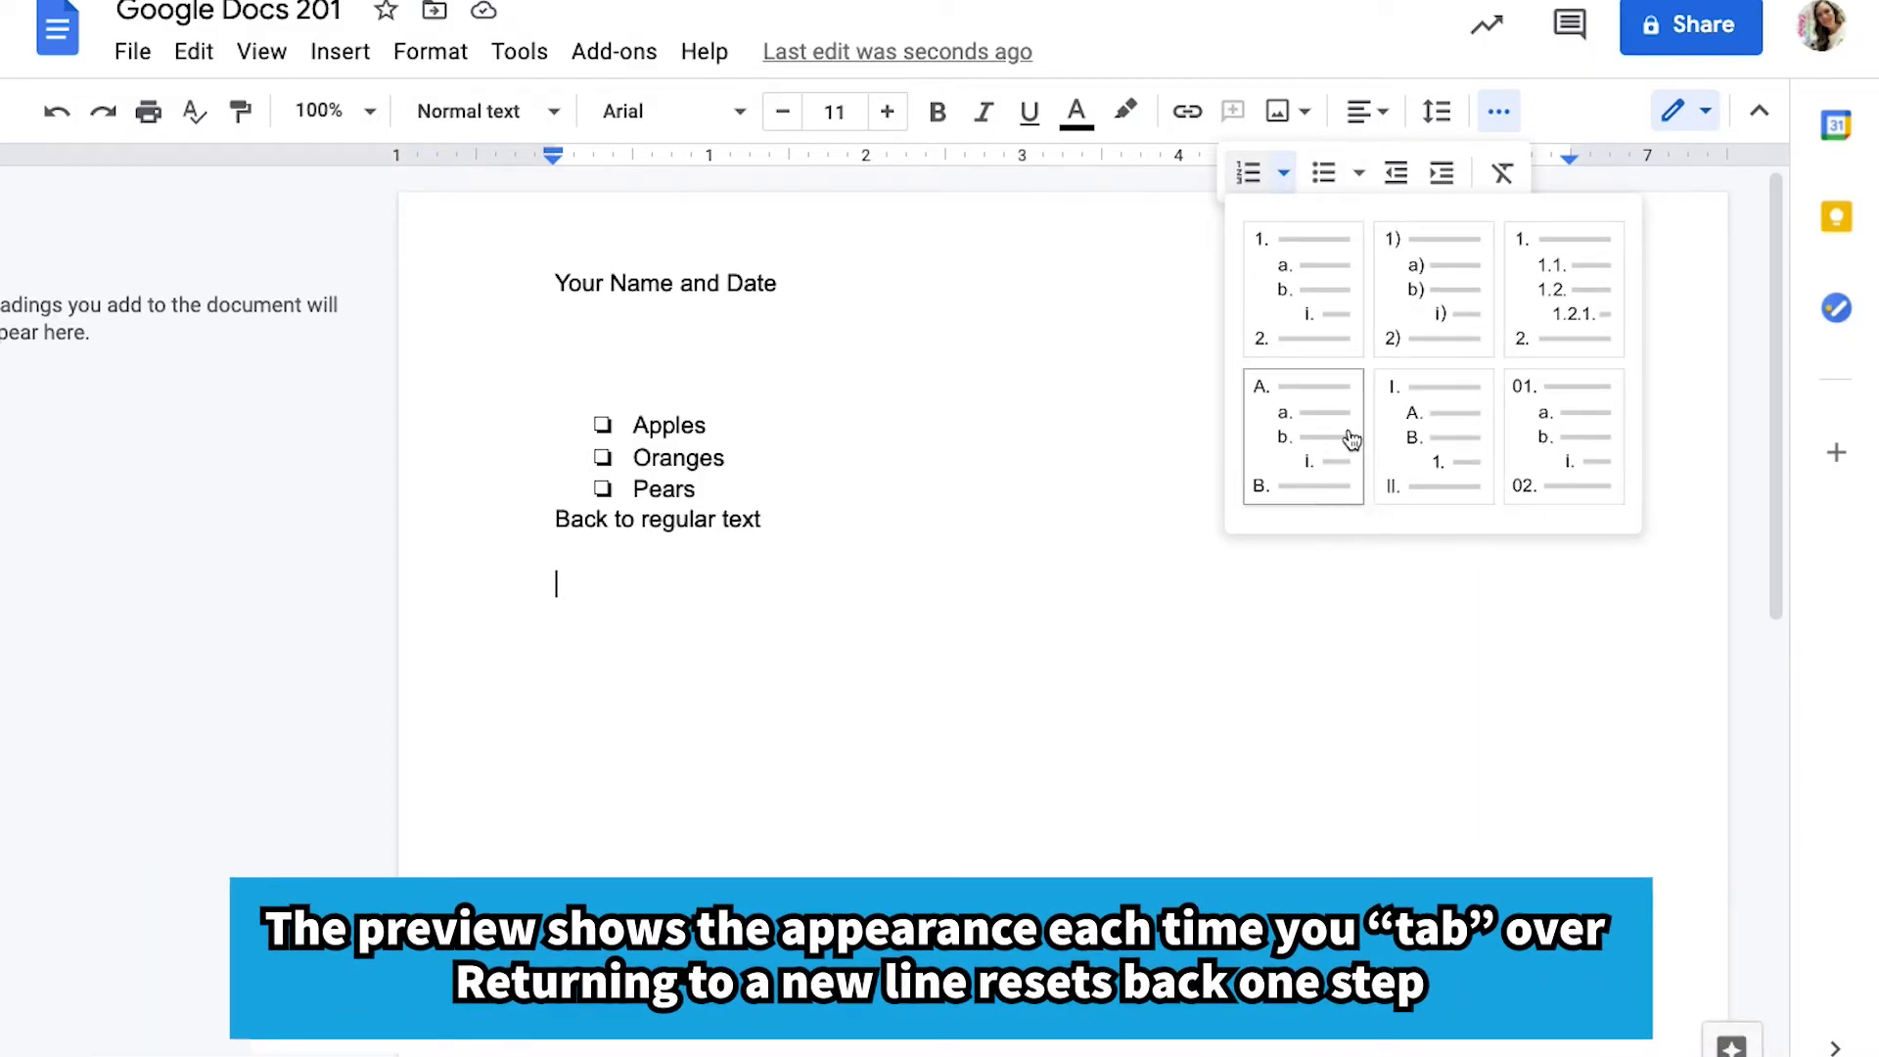
click(1307, 303)
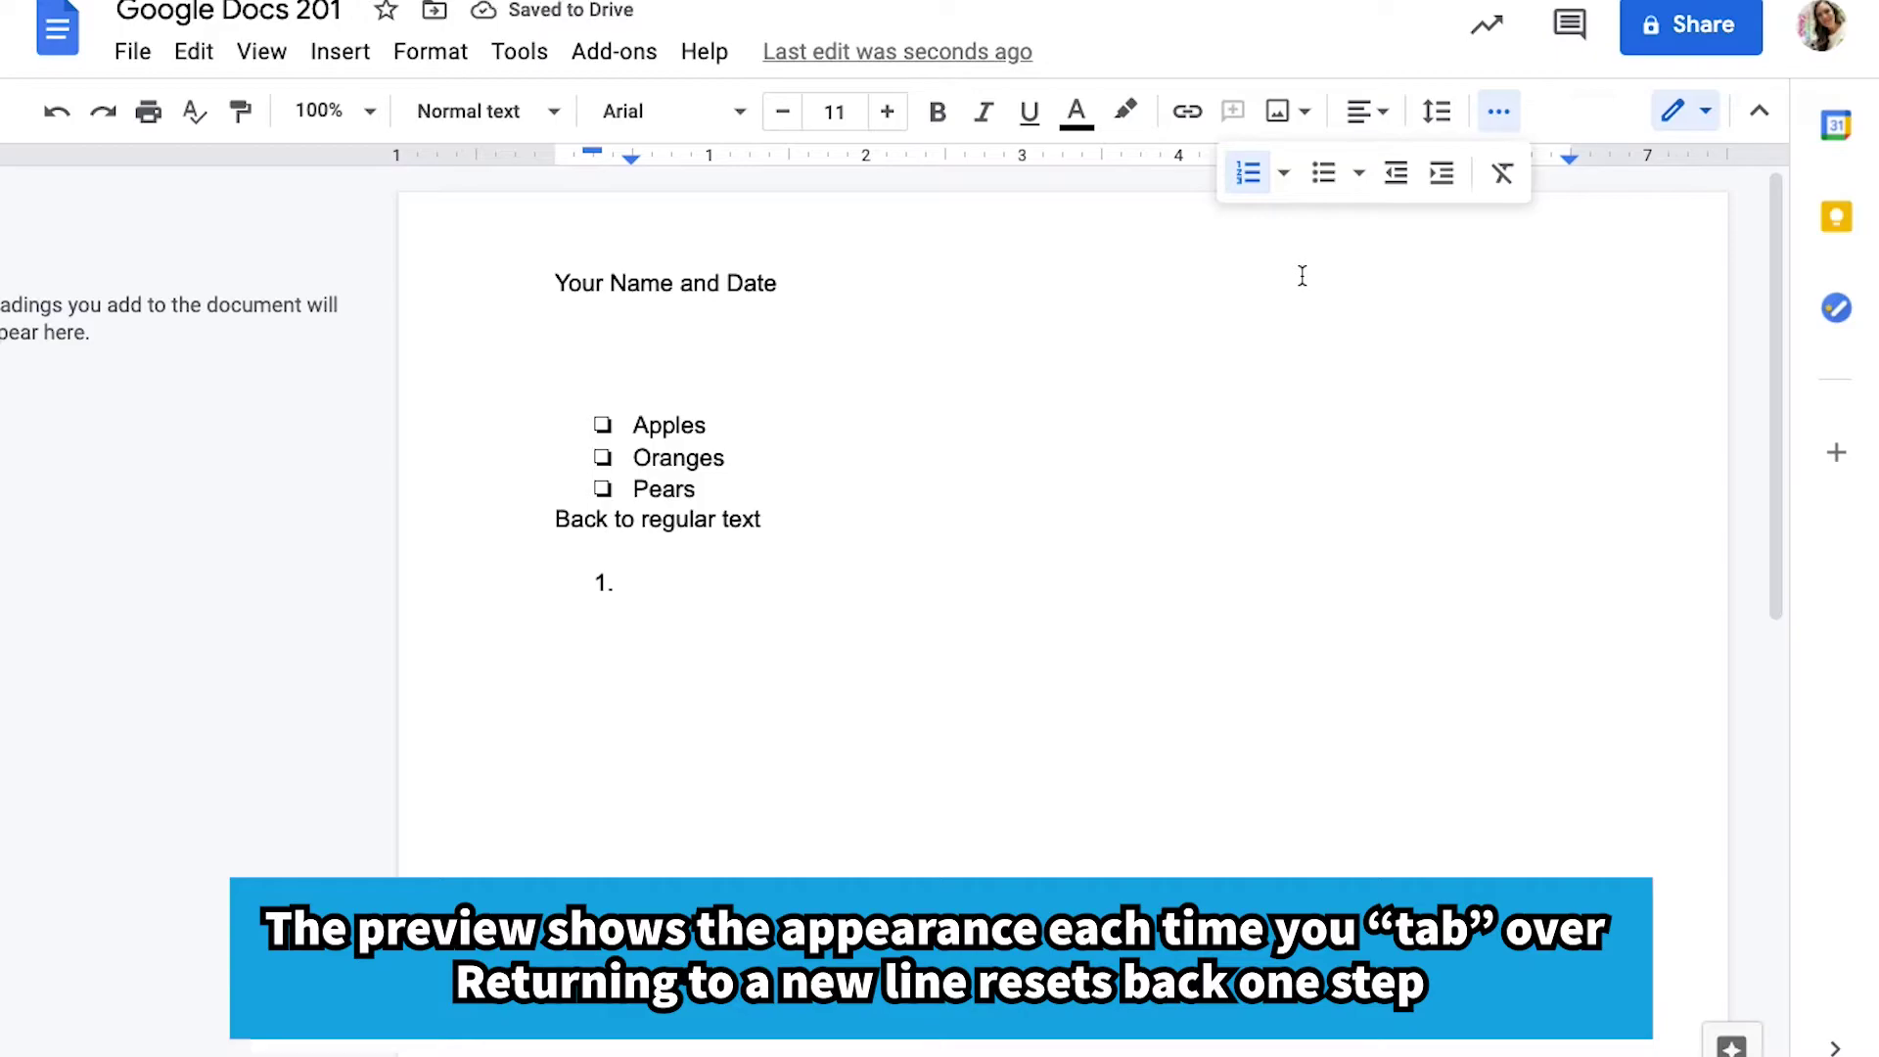
text(Haylee)
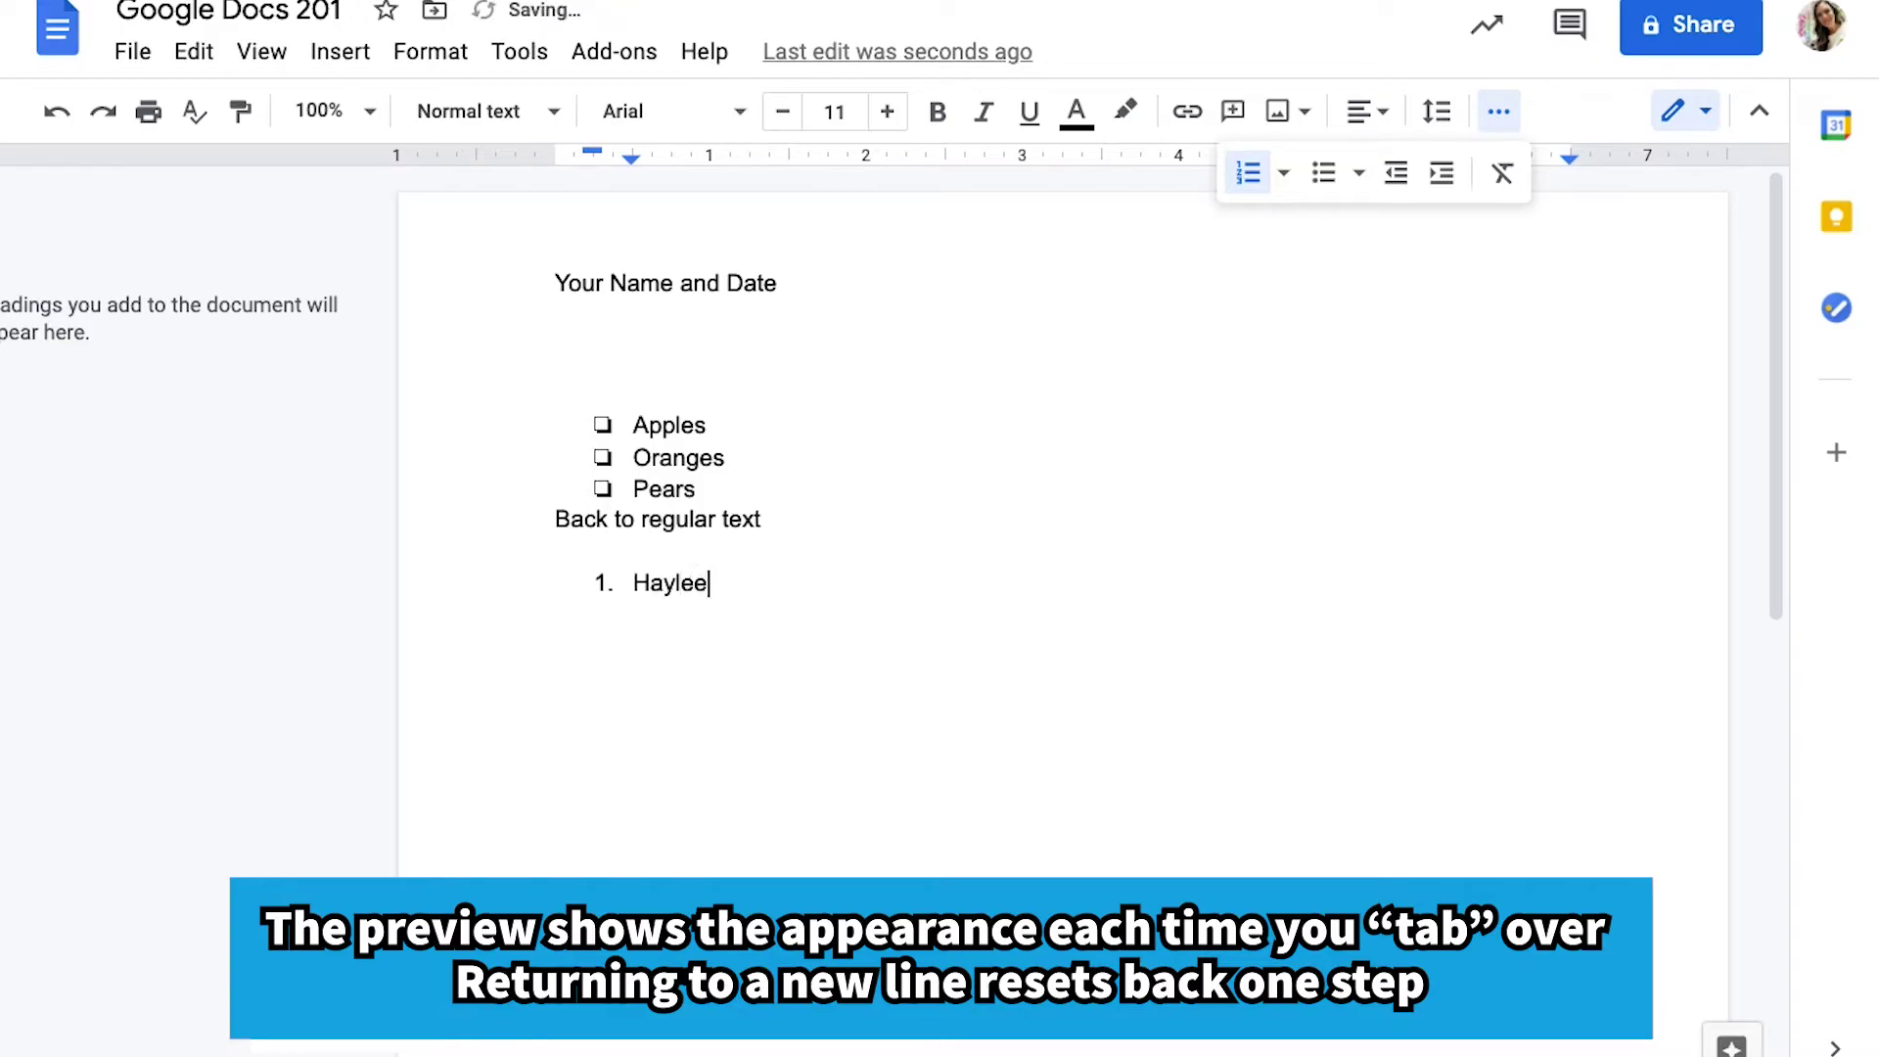
key(Return)
key(Tab)
text(Dof)
key(BackSpace)
text(g)
key(Return)
text(Cat)
Step: Add a name as a roman-numeral sub-item, then outdent and begin top-level item 'Ale'
key(Return)
key(Tab)
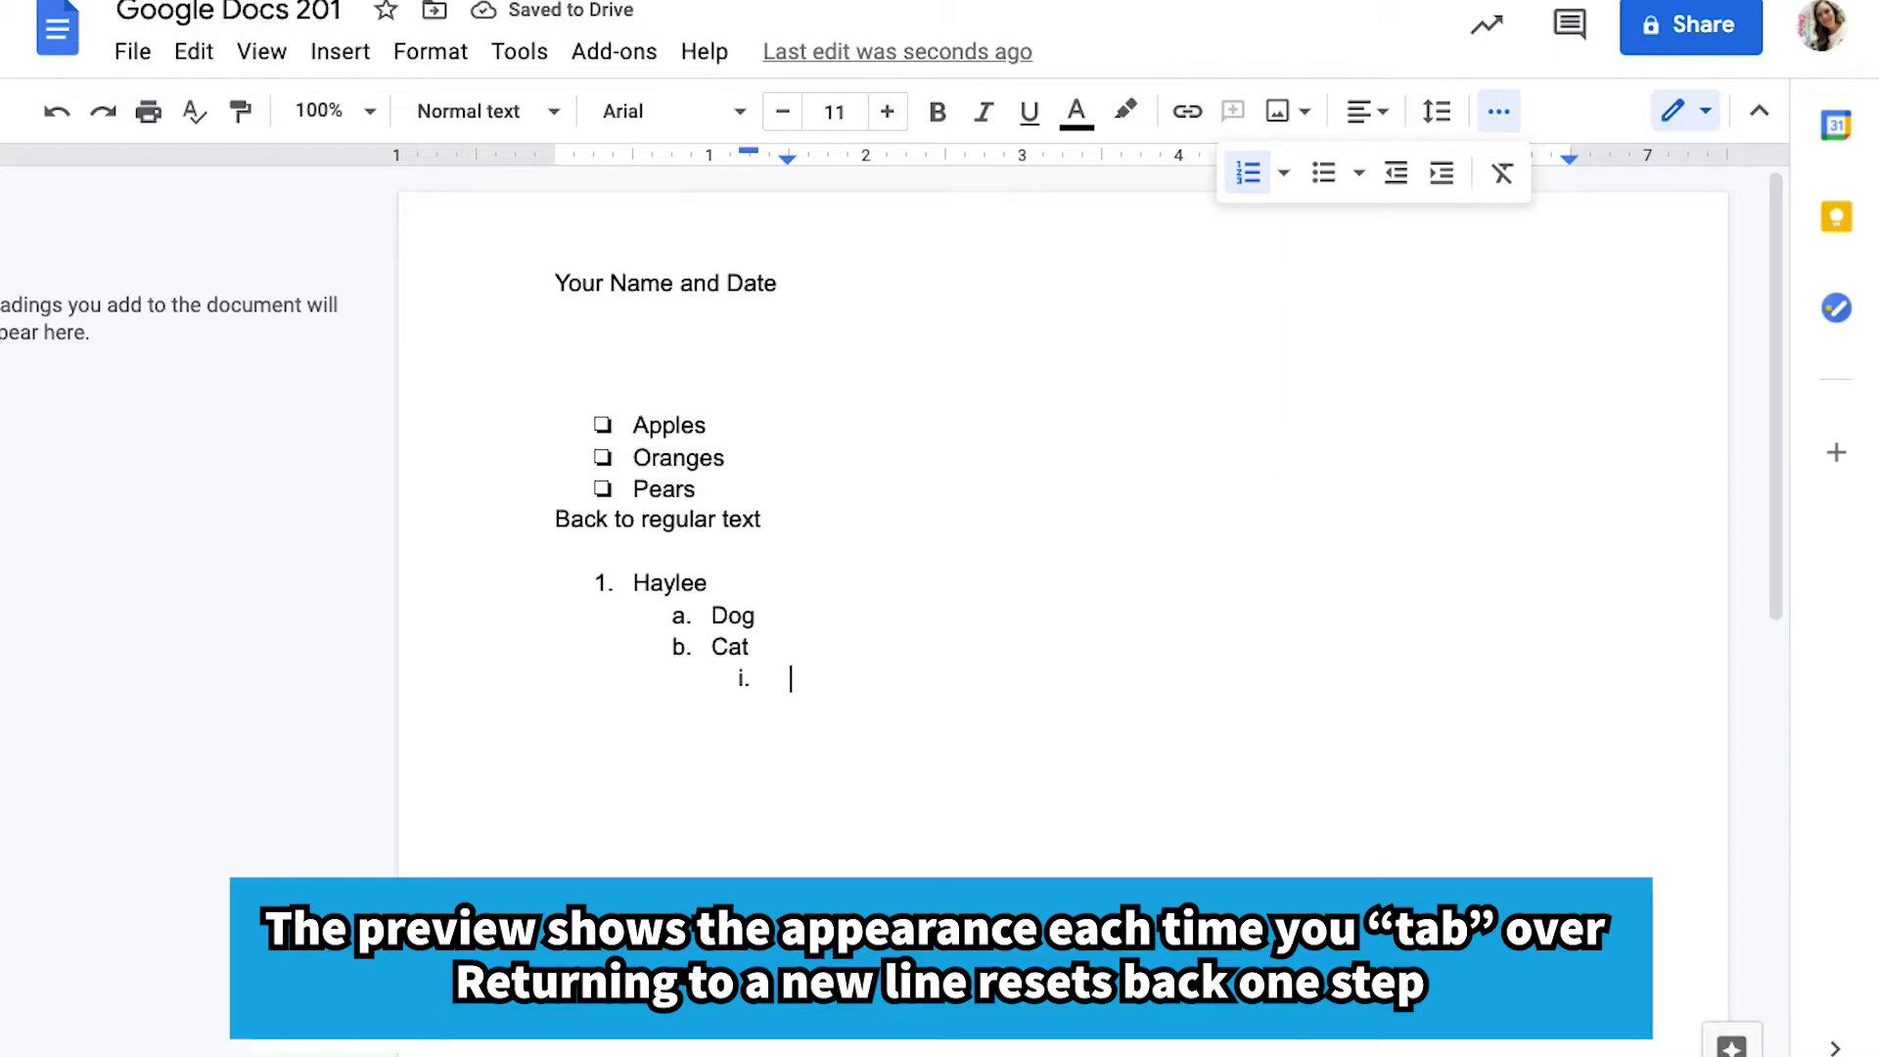
text(Jasmine)
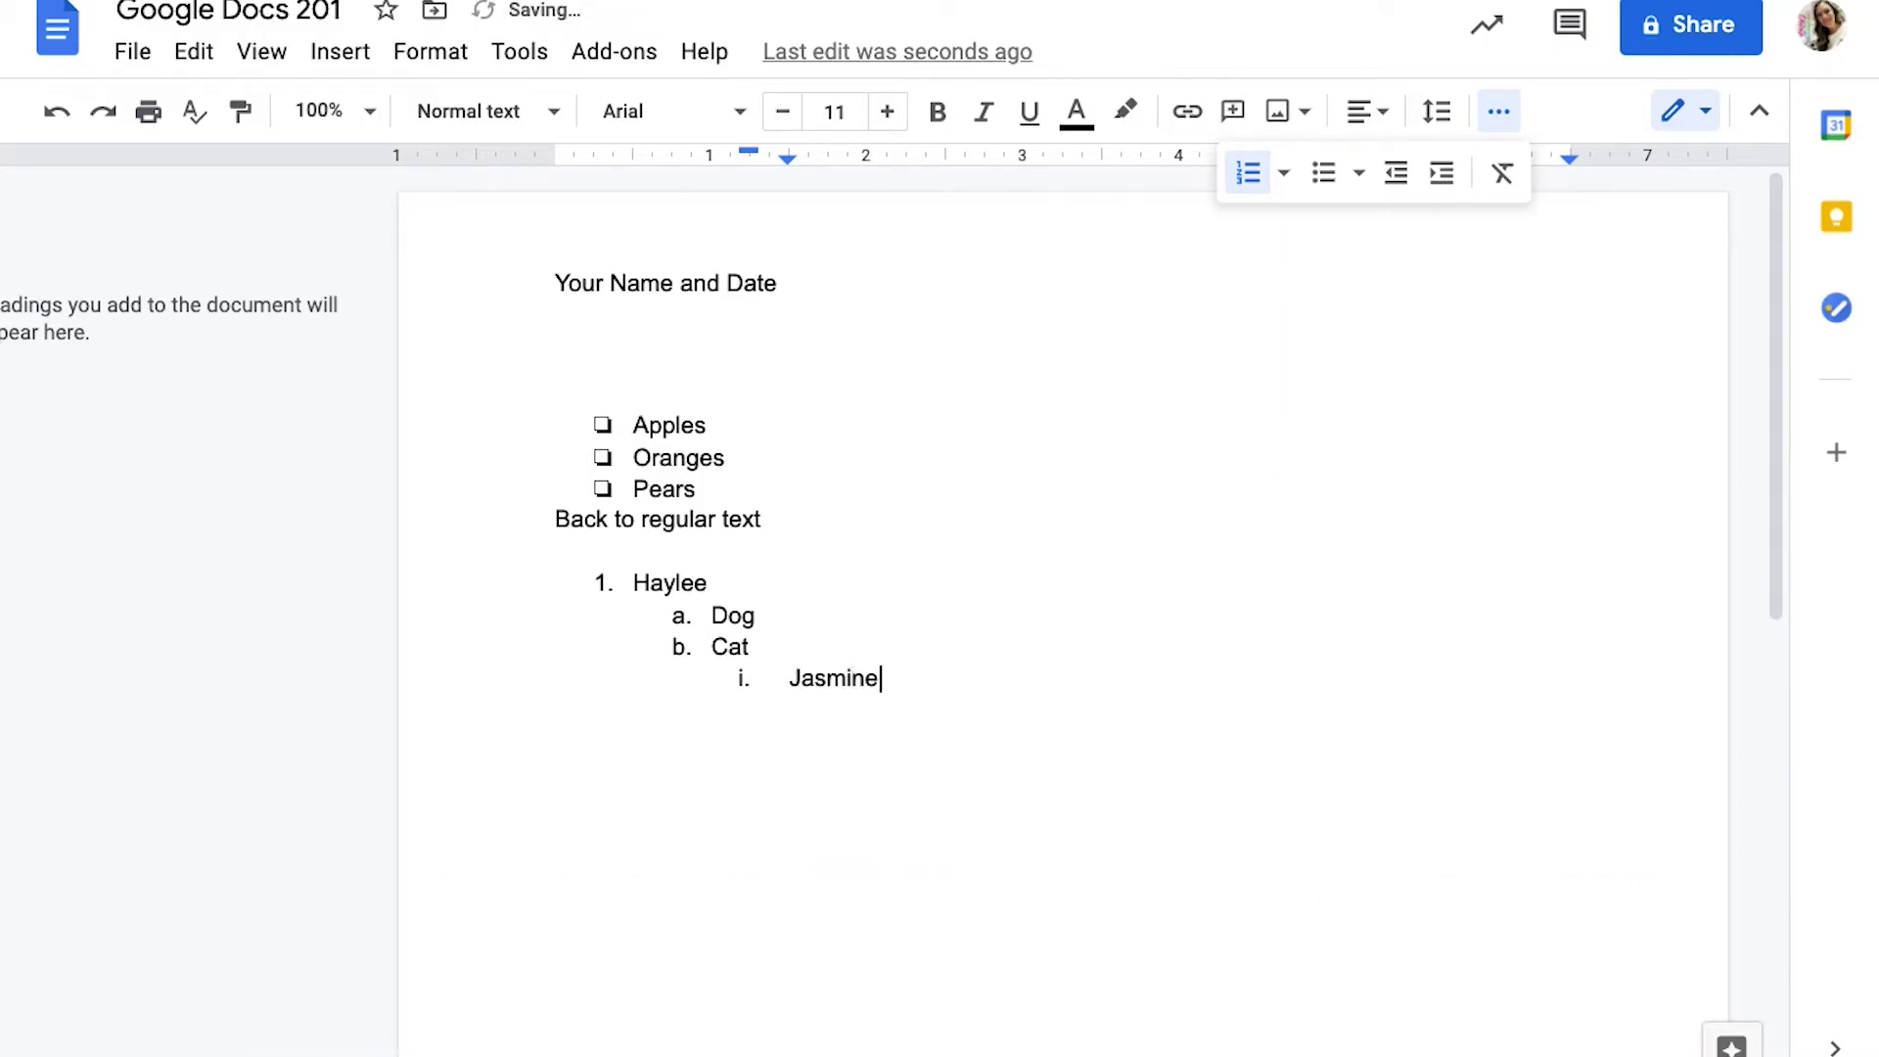
key(Return)
key(shift+Tab)
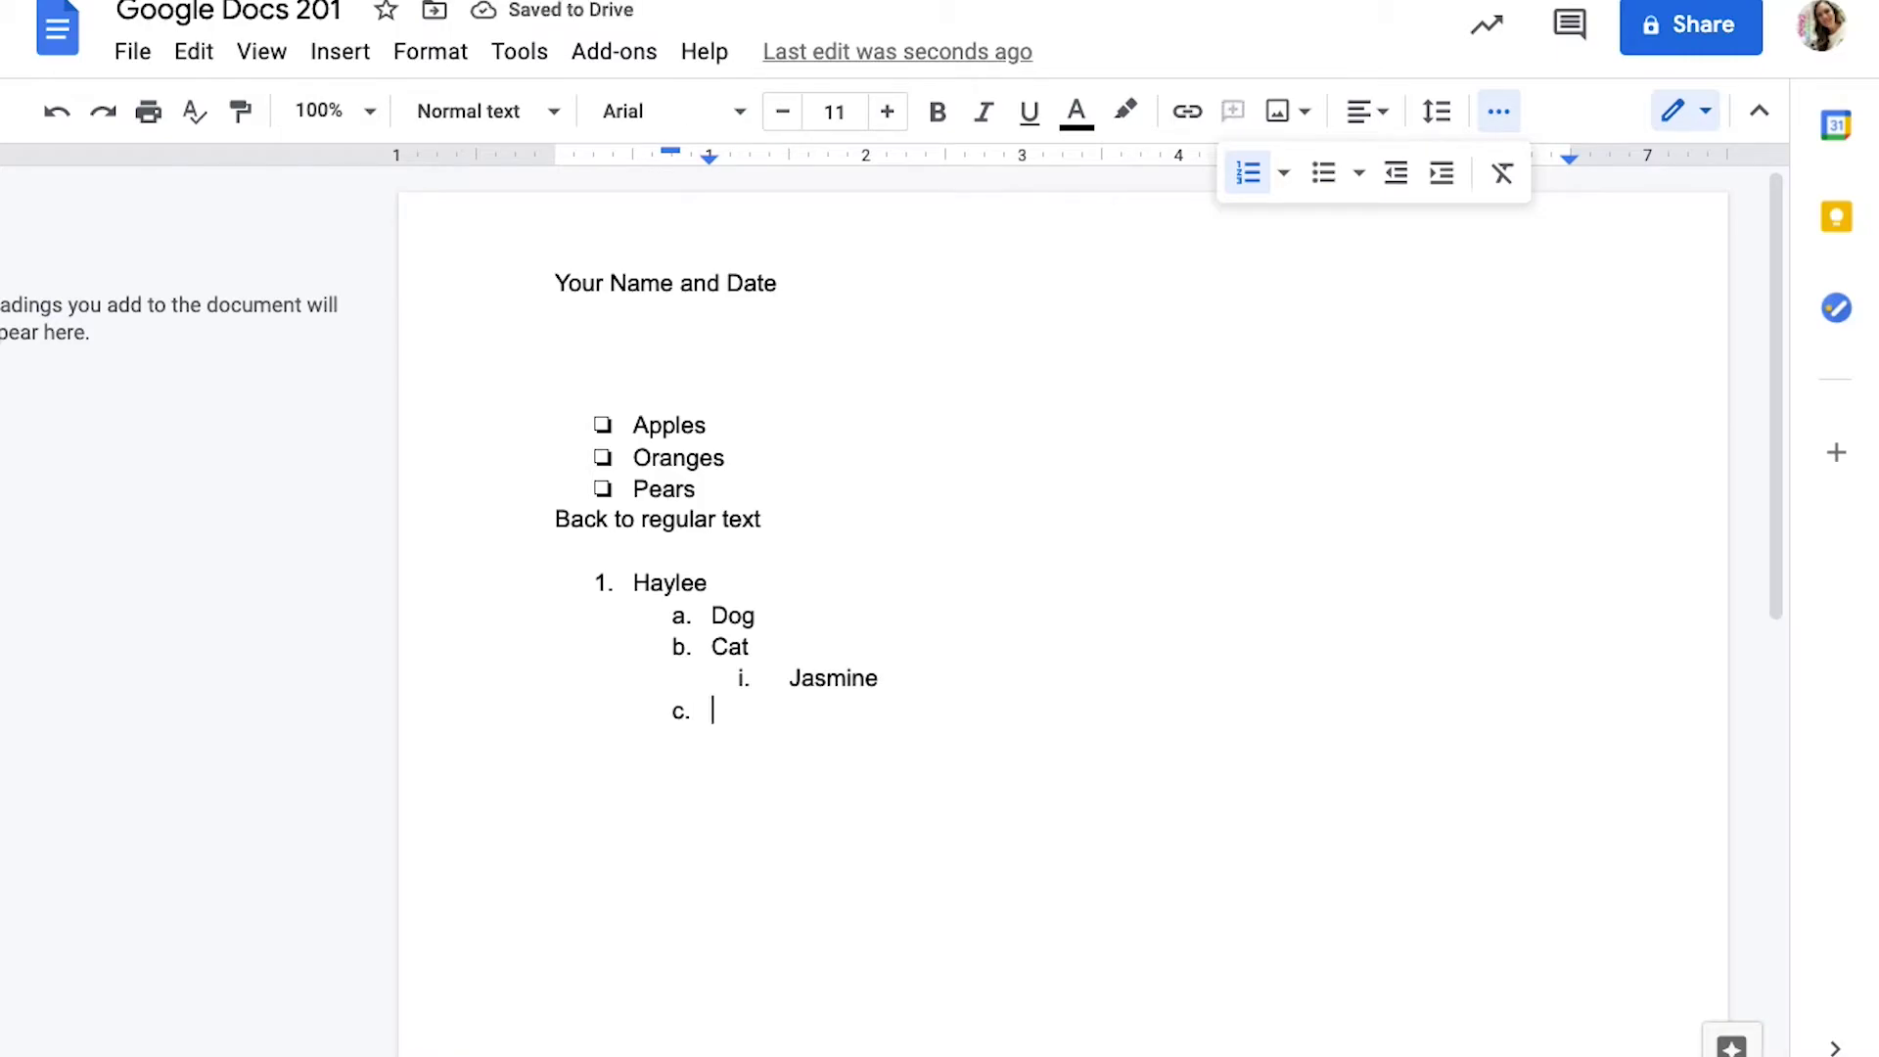
key(shift+Tab)
text(Ale)
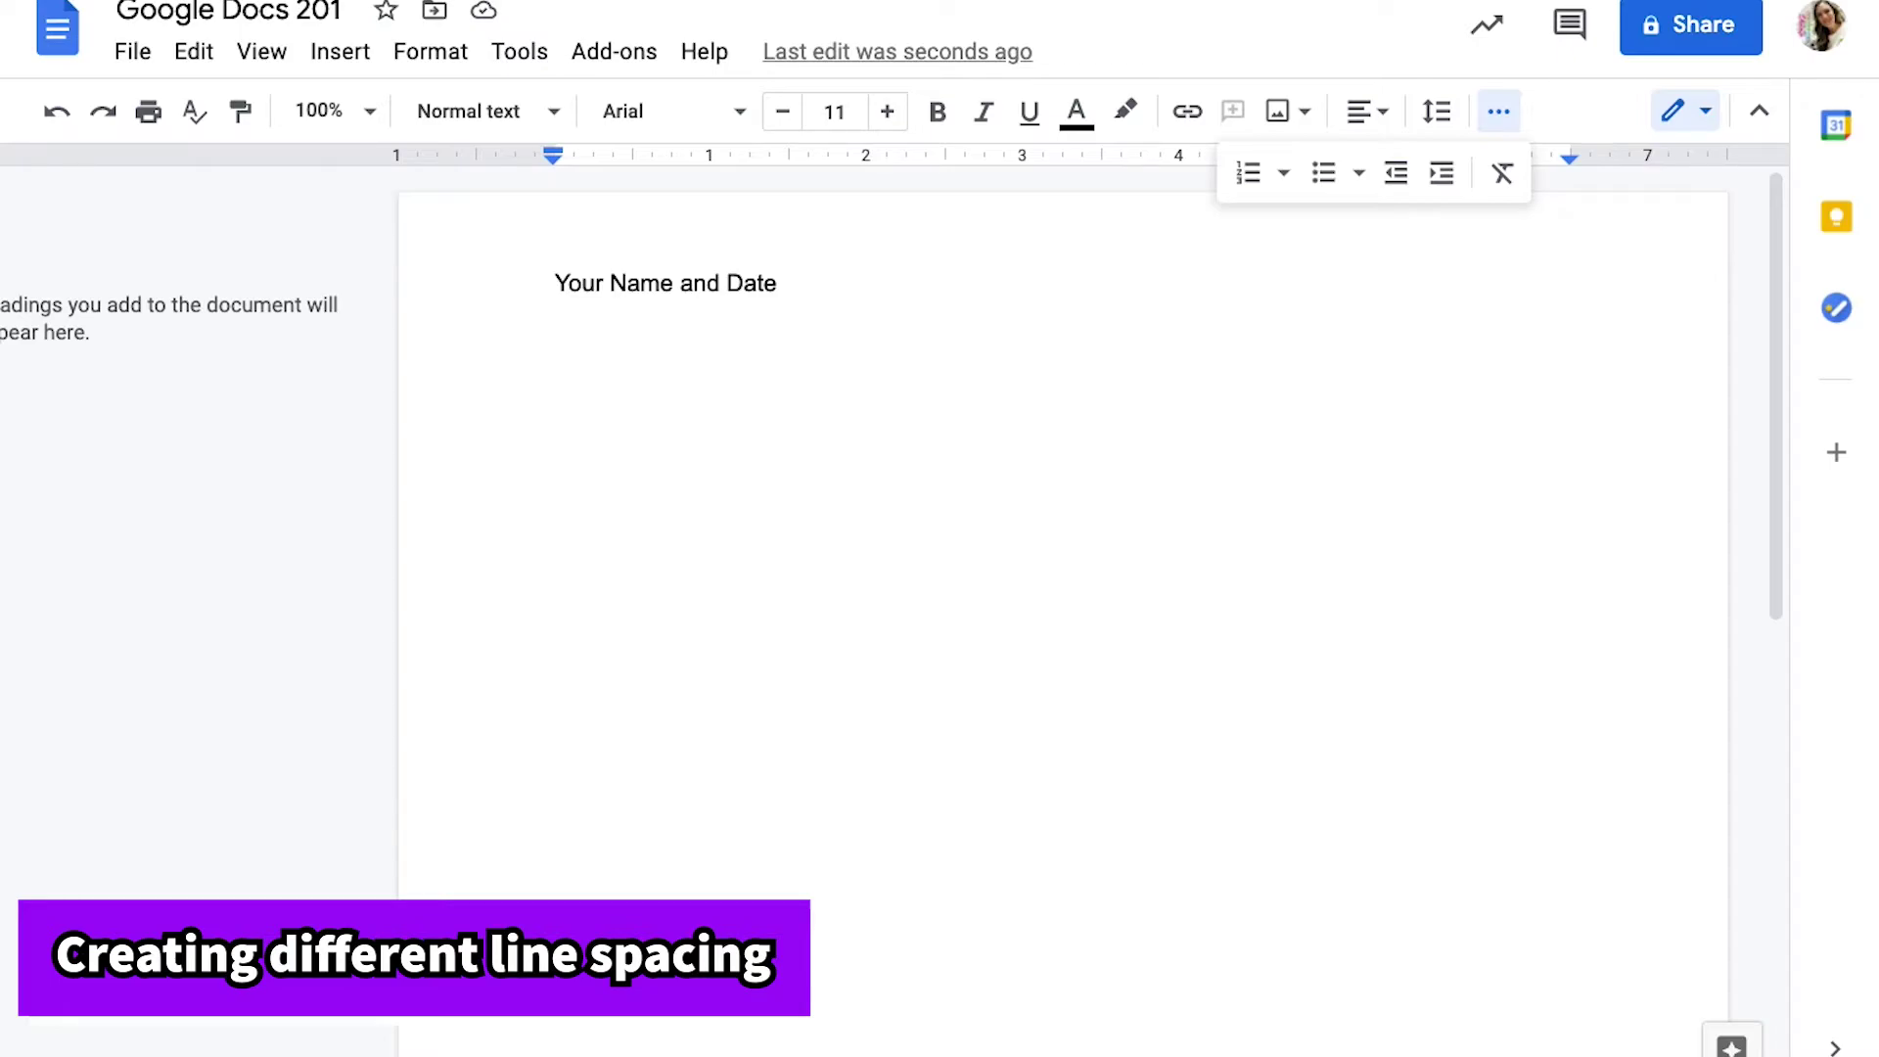
Step: Set Double line spacing and type the paragraph about buying pasta, tomatoes and basil for dinner
click(1502, 114)
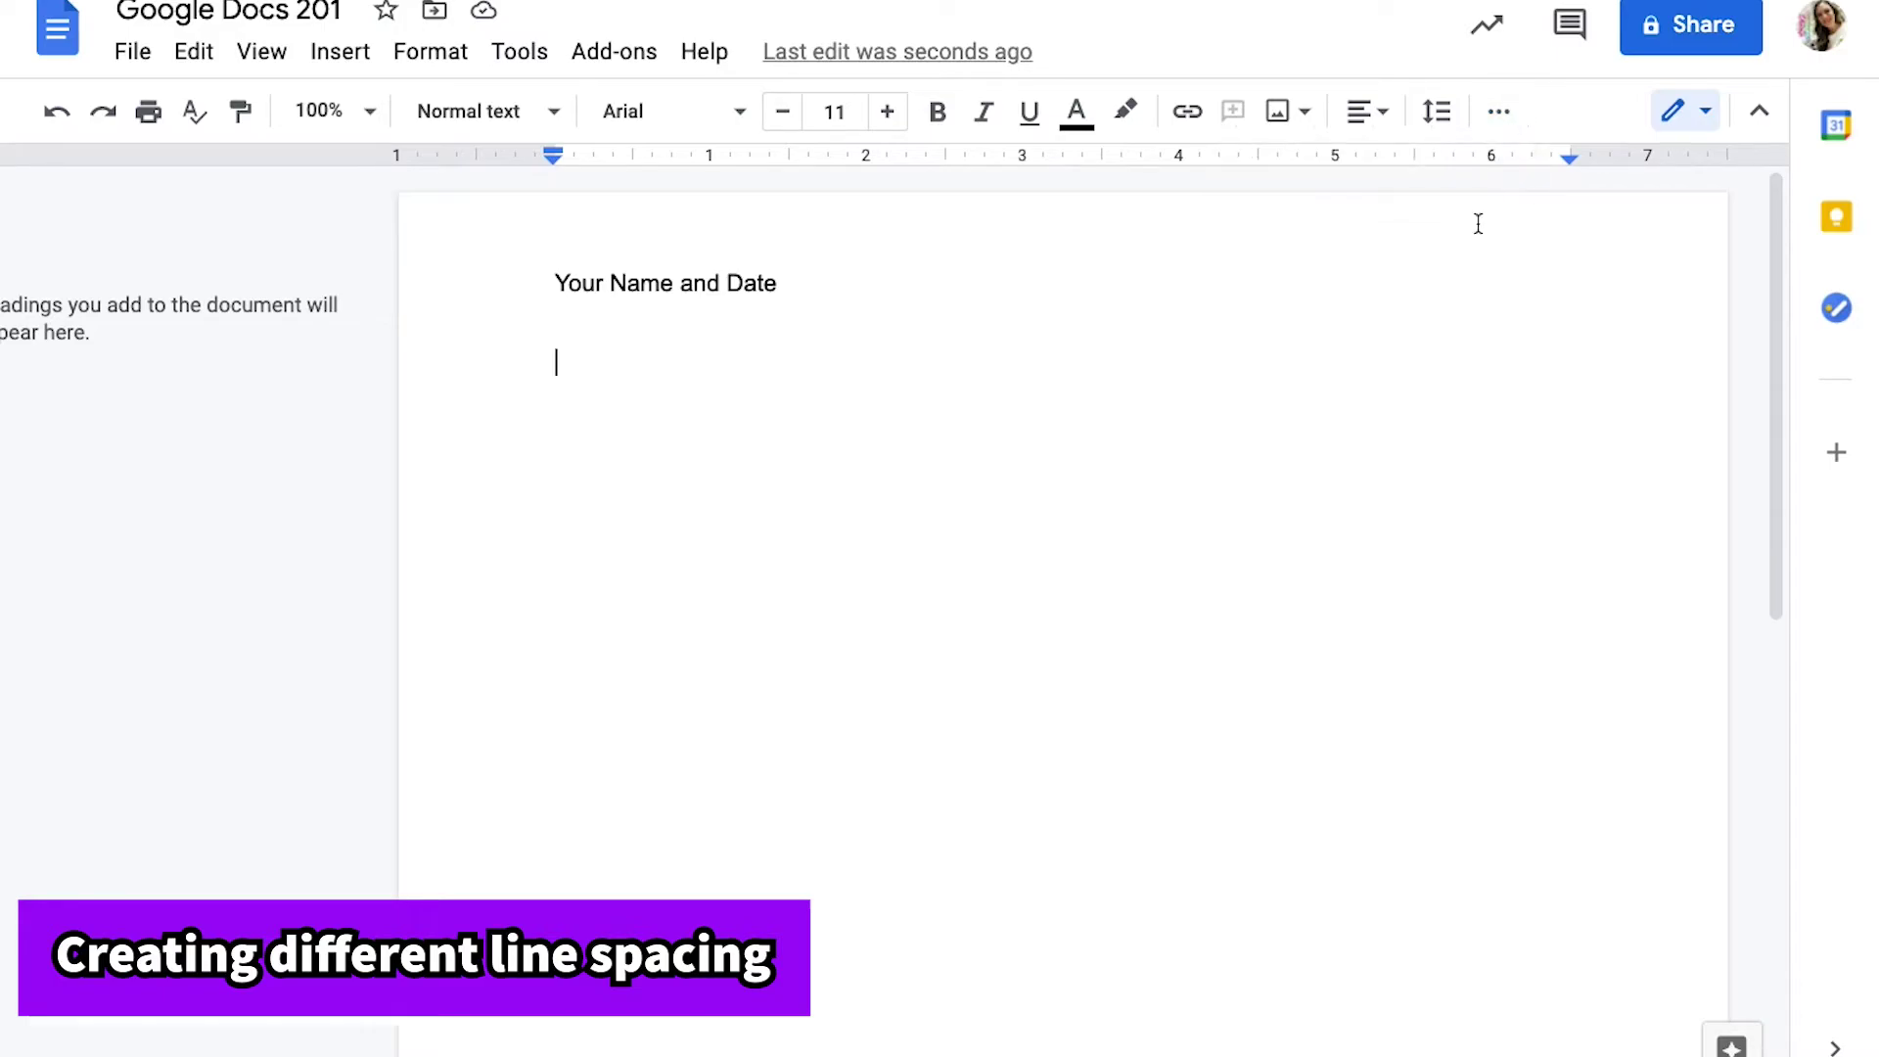
click(1443, 114)
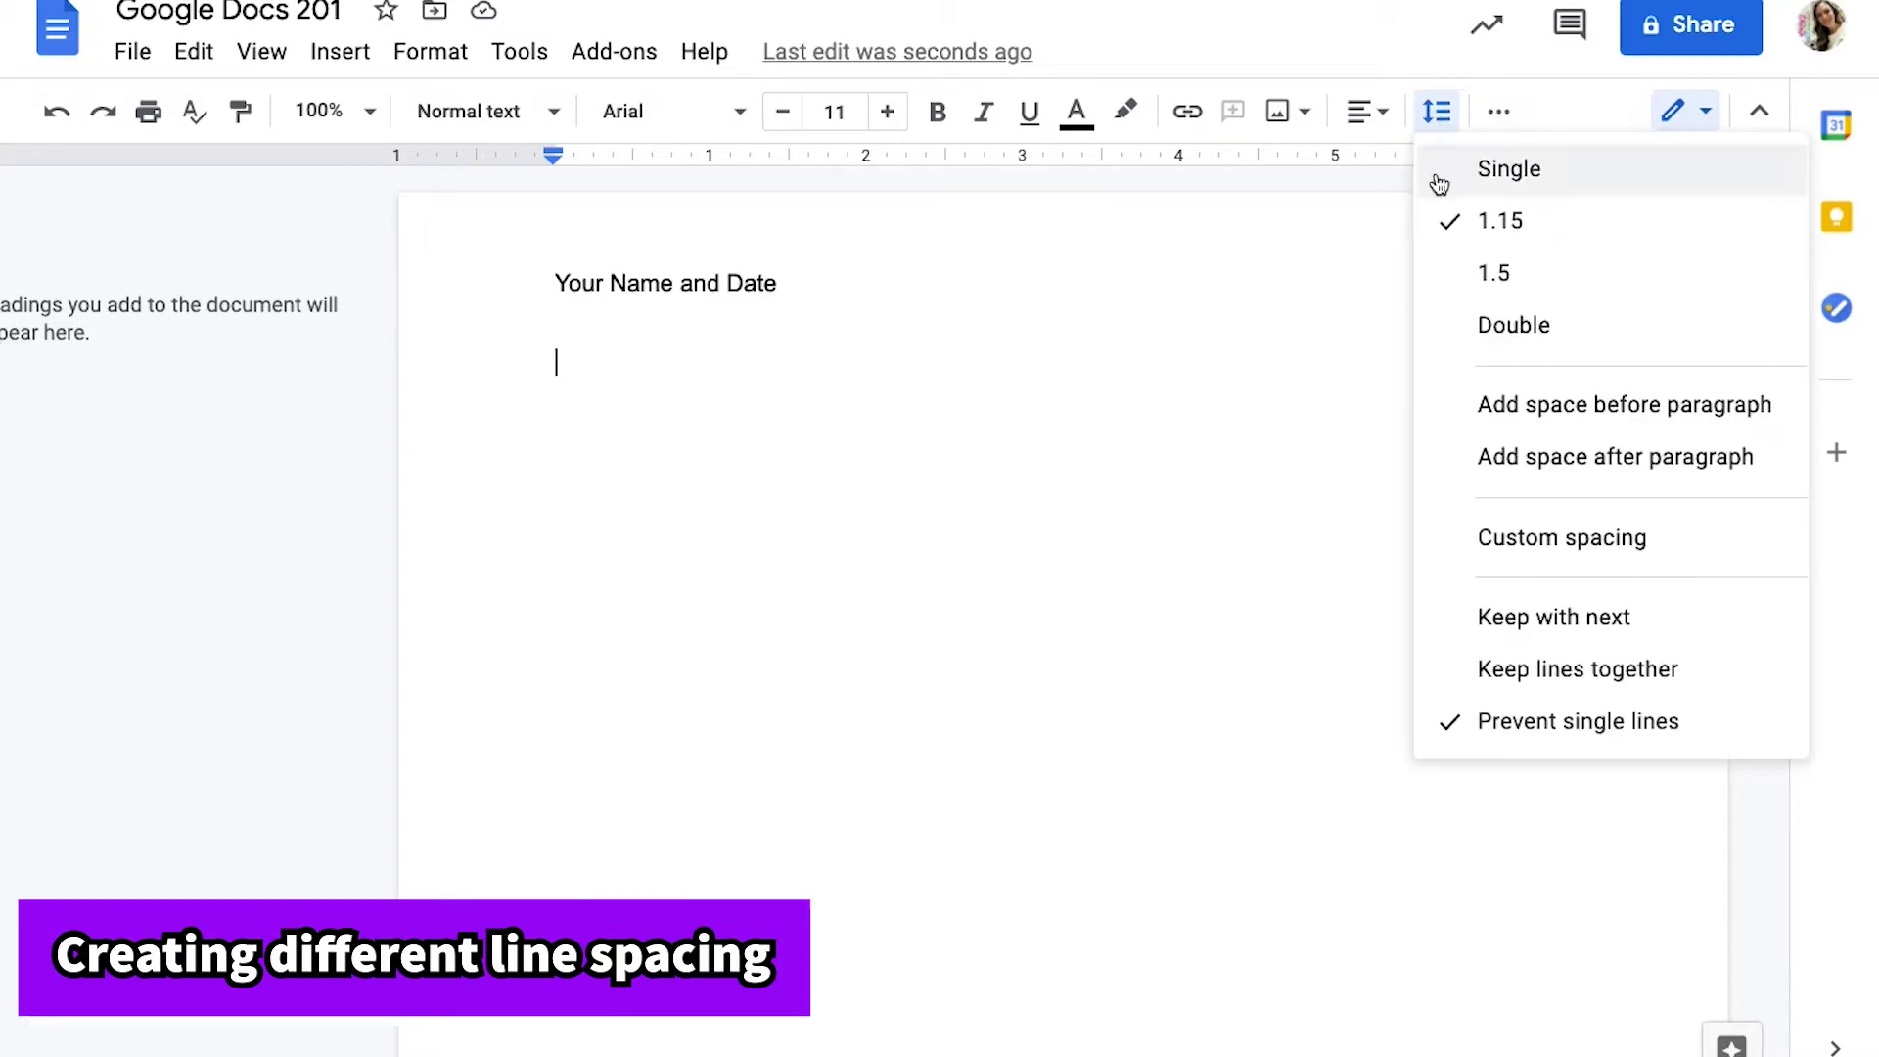
click(1478, 333)
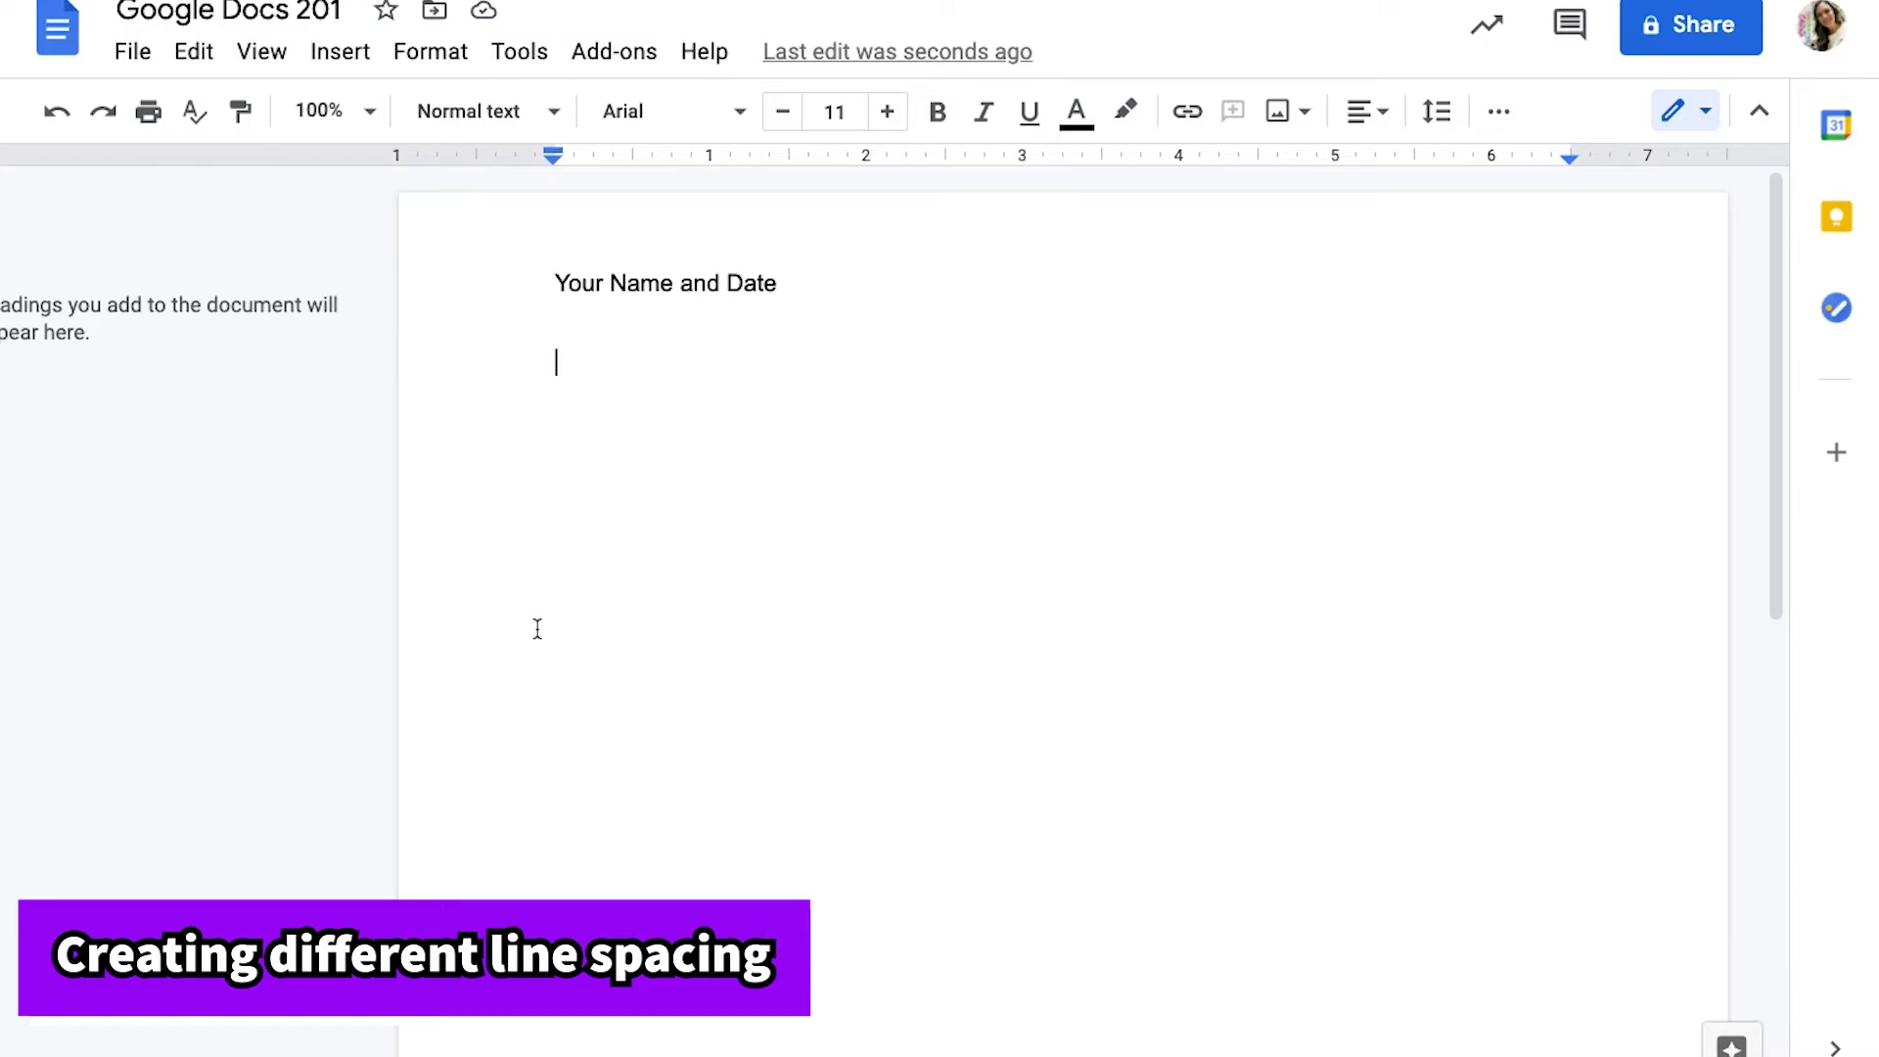
text(Today I went to the store and decided to pick up )
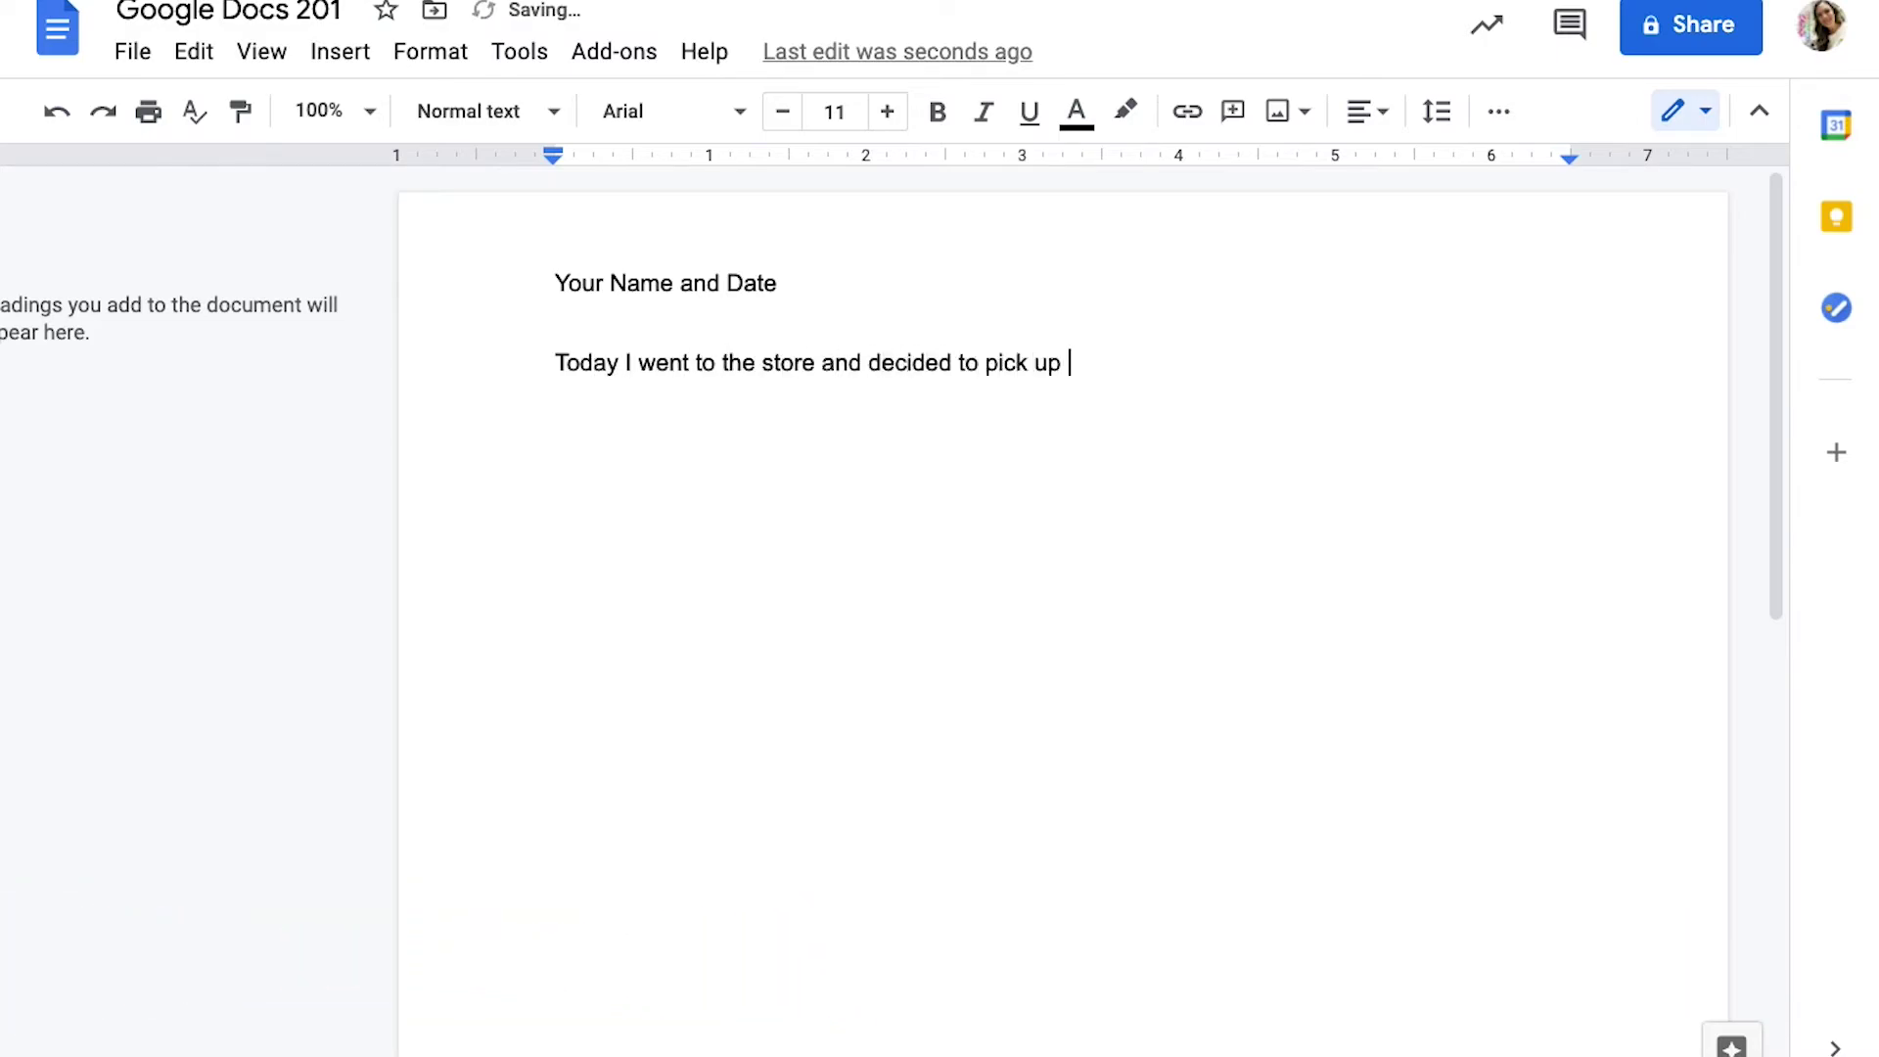
text(ingredients to make dinner. I added pasta, tomatoes, and basil to the cart.)
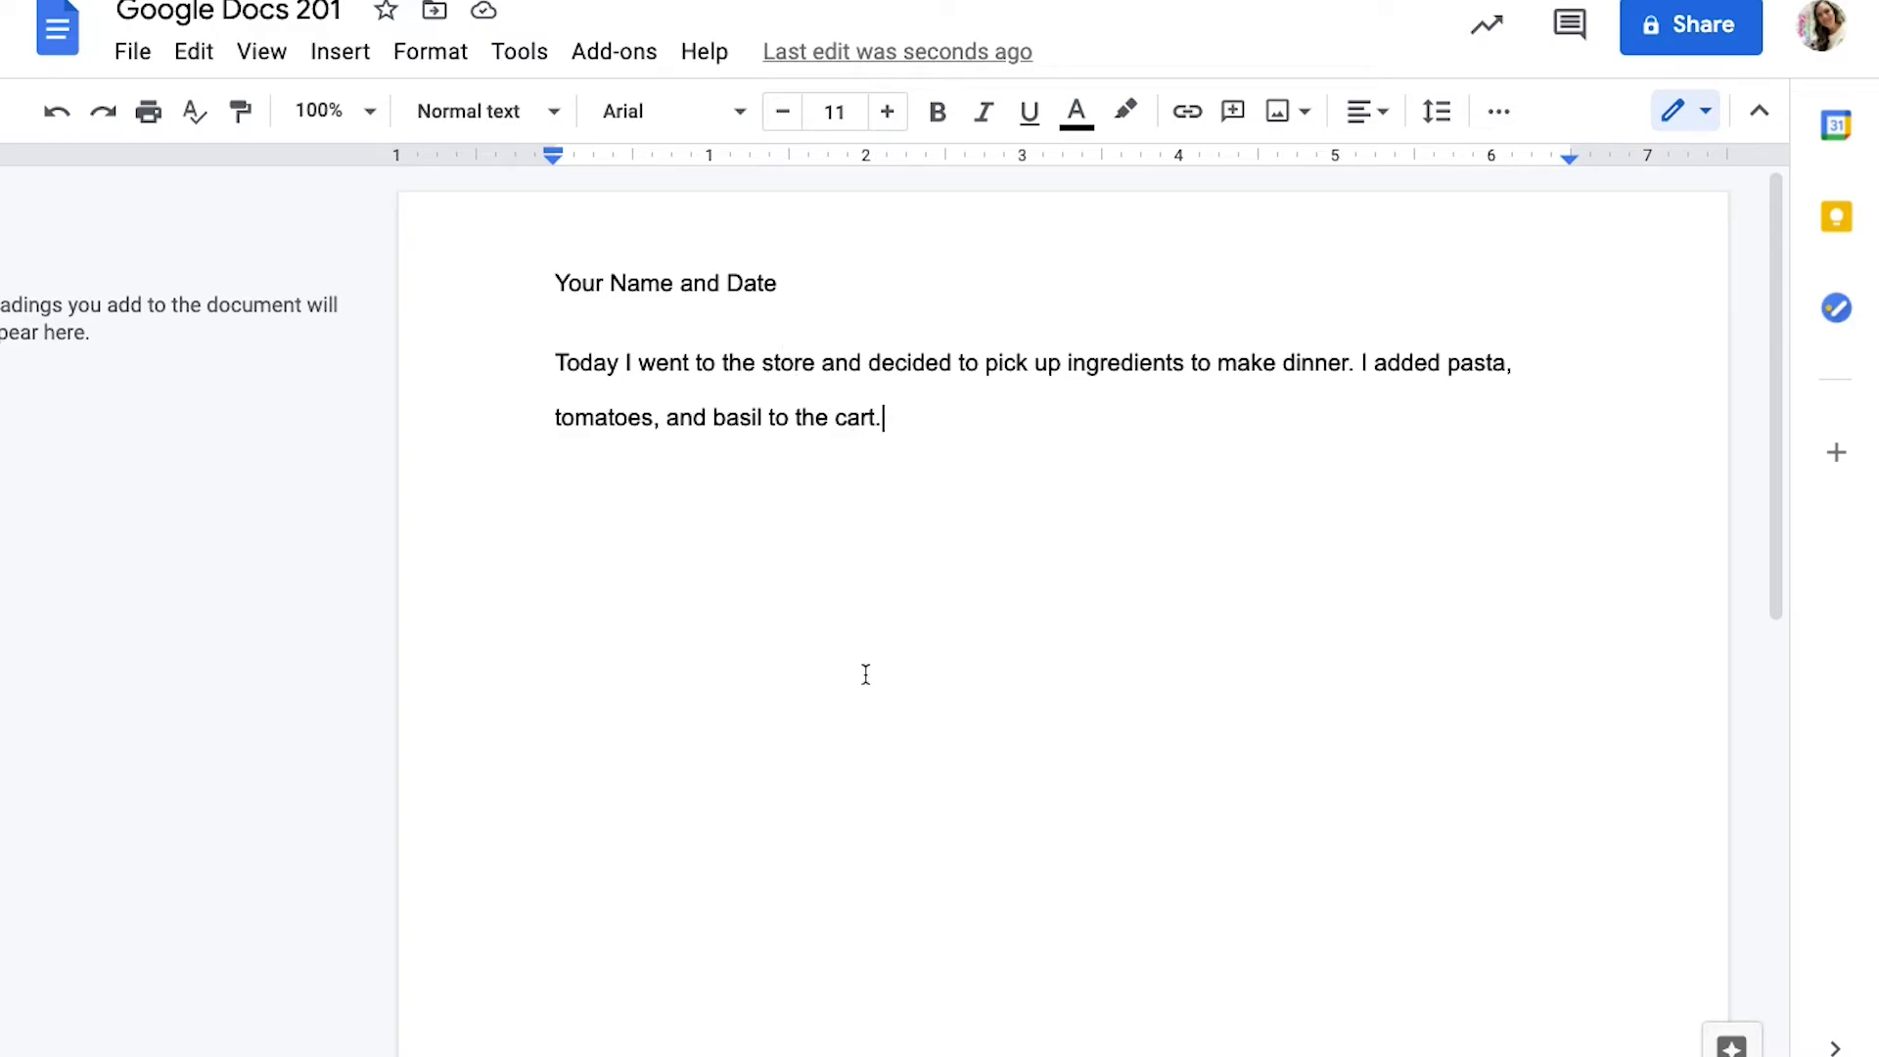
Step: Add an empty line below the paragraph and open the Insert image source menu
key(Return)
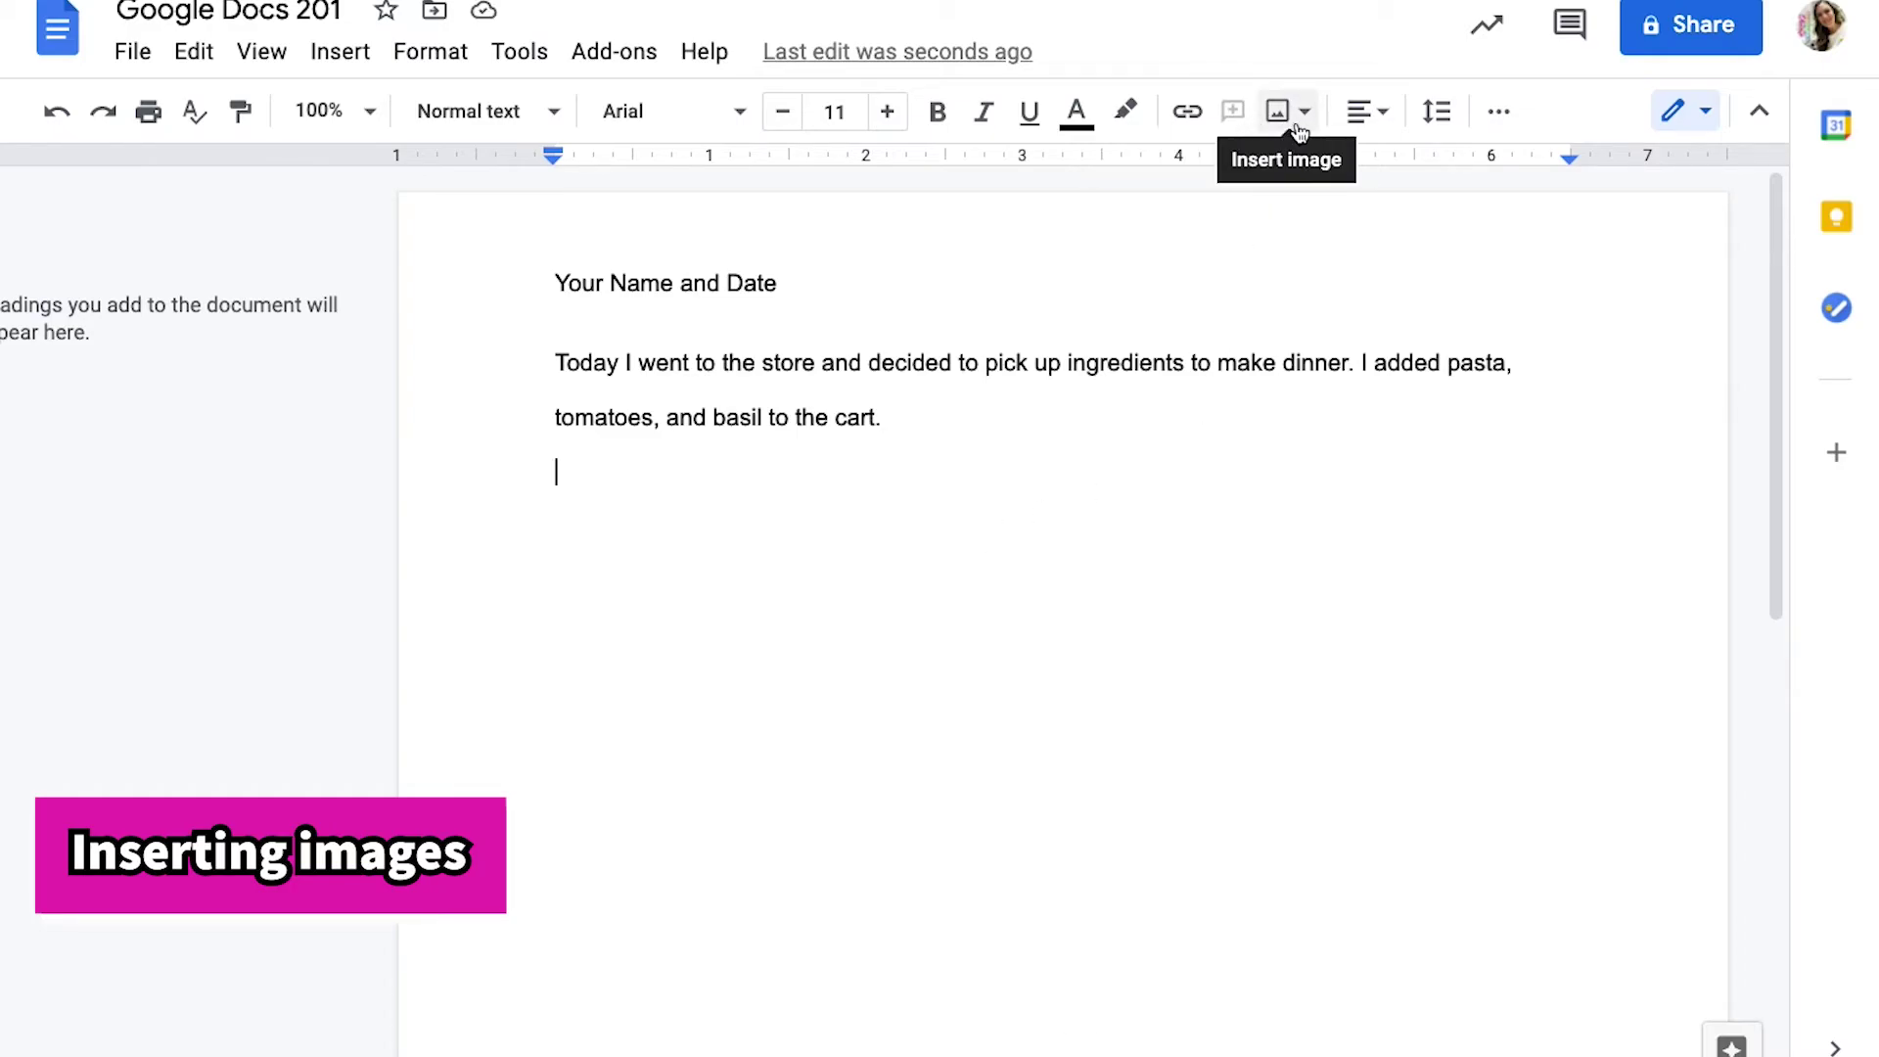
click(333, 51)
mouse_move(373, 122)
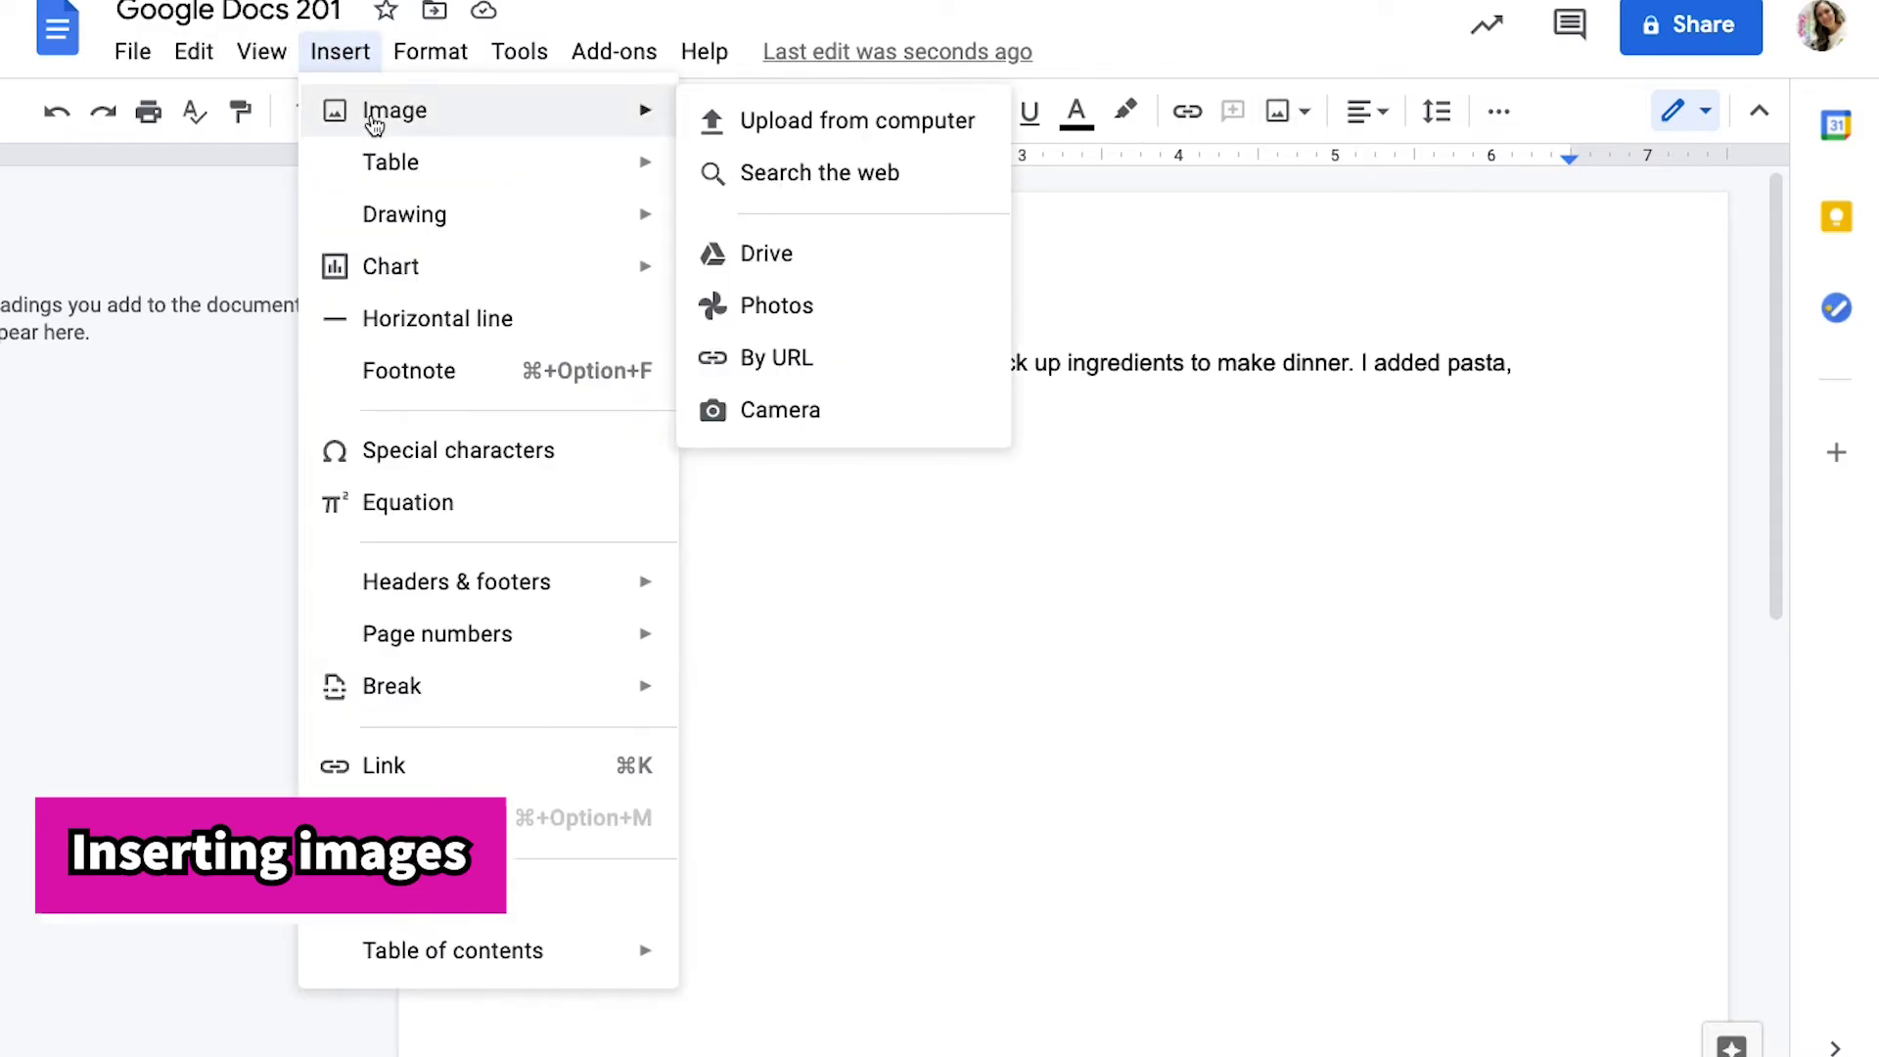
click(942, 438)
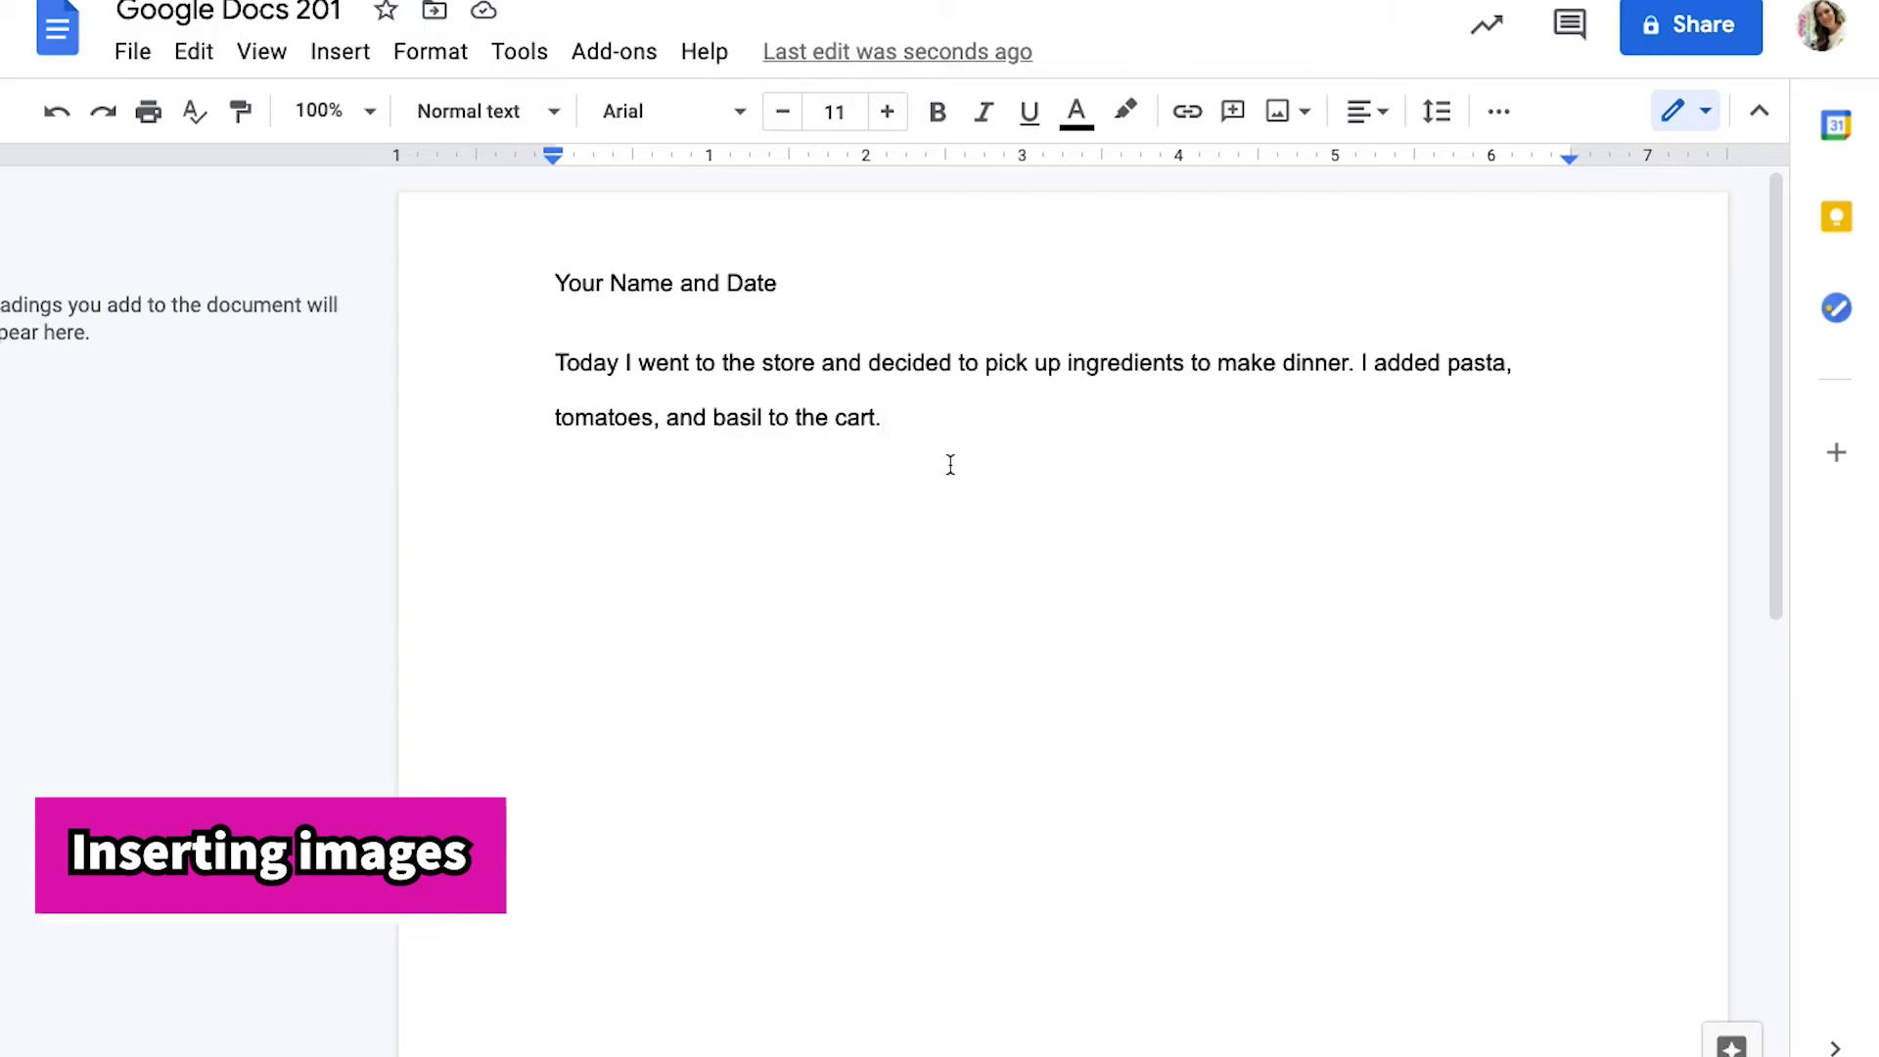
key(Return)
click(1304, 112)
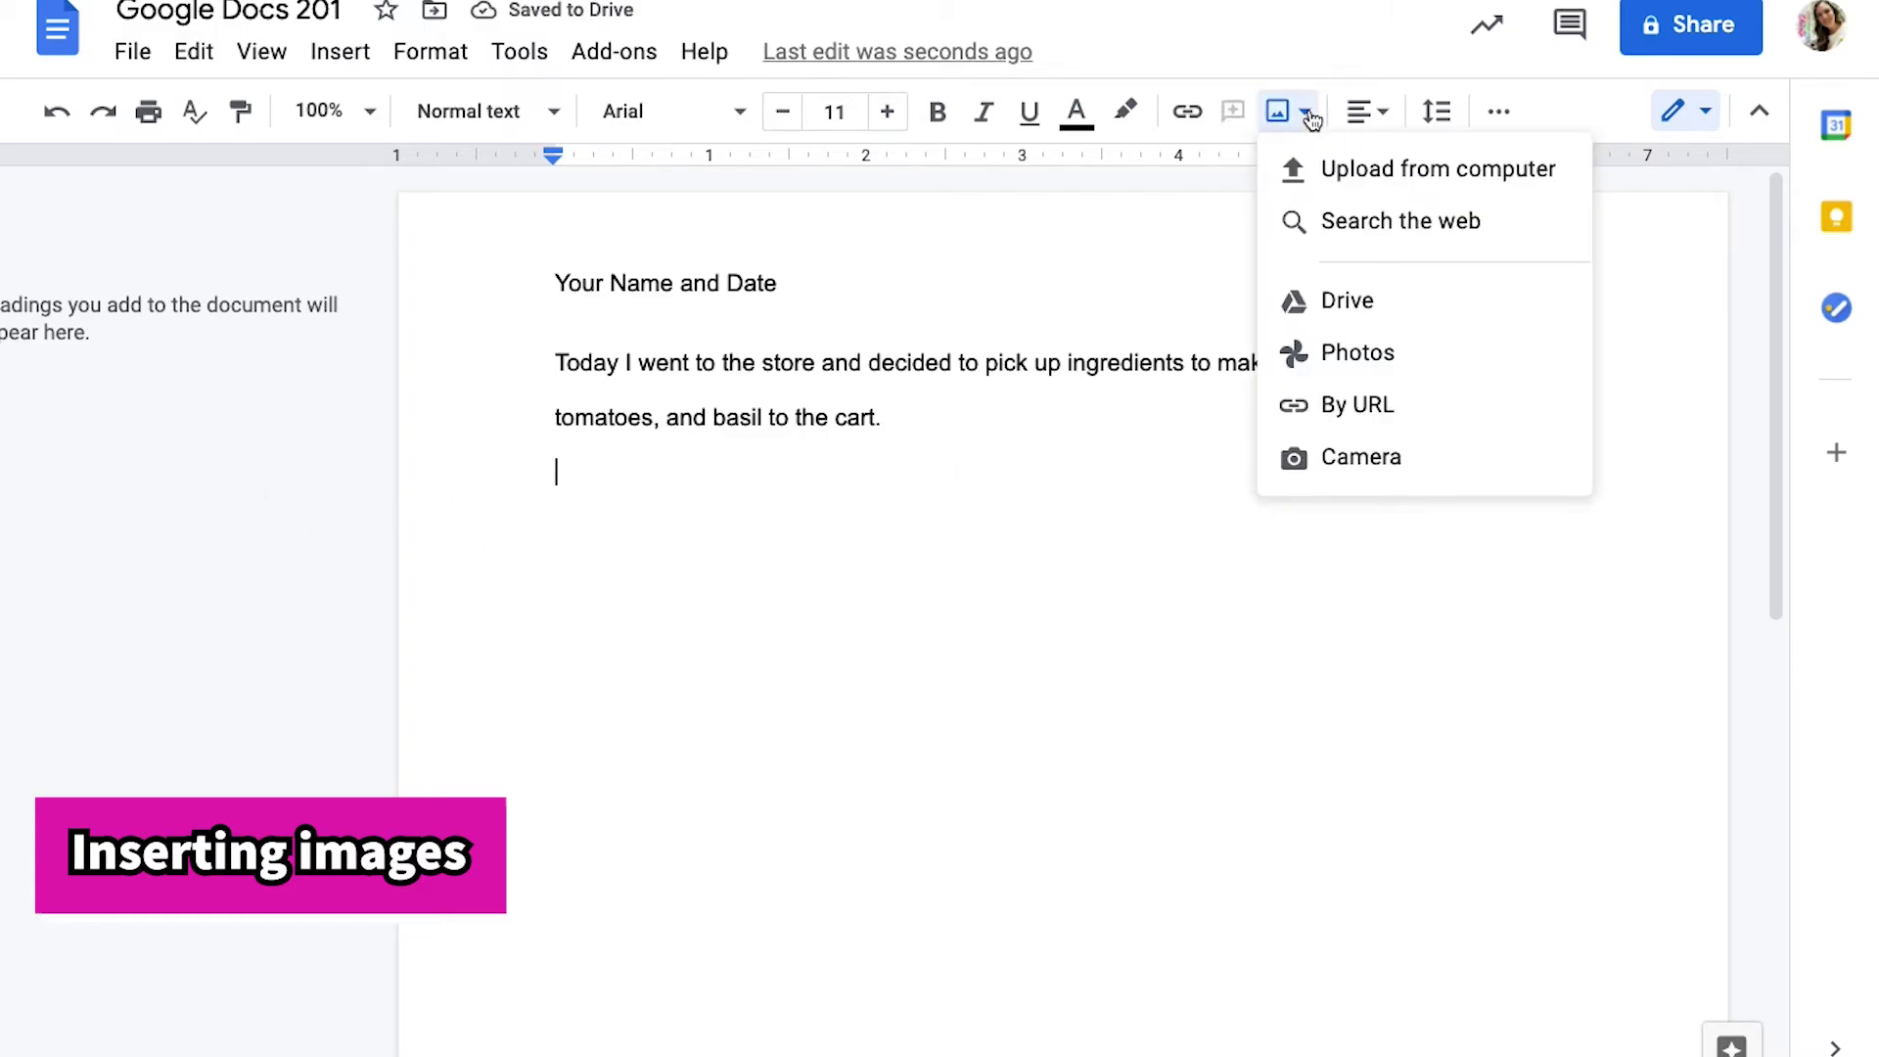
Step: Insert the MATH WITH TEACHER and HANDS-ON MATH images from Drive
click(1383, 311)
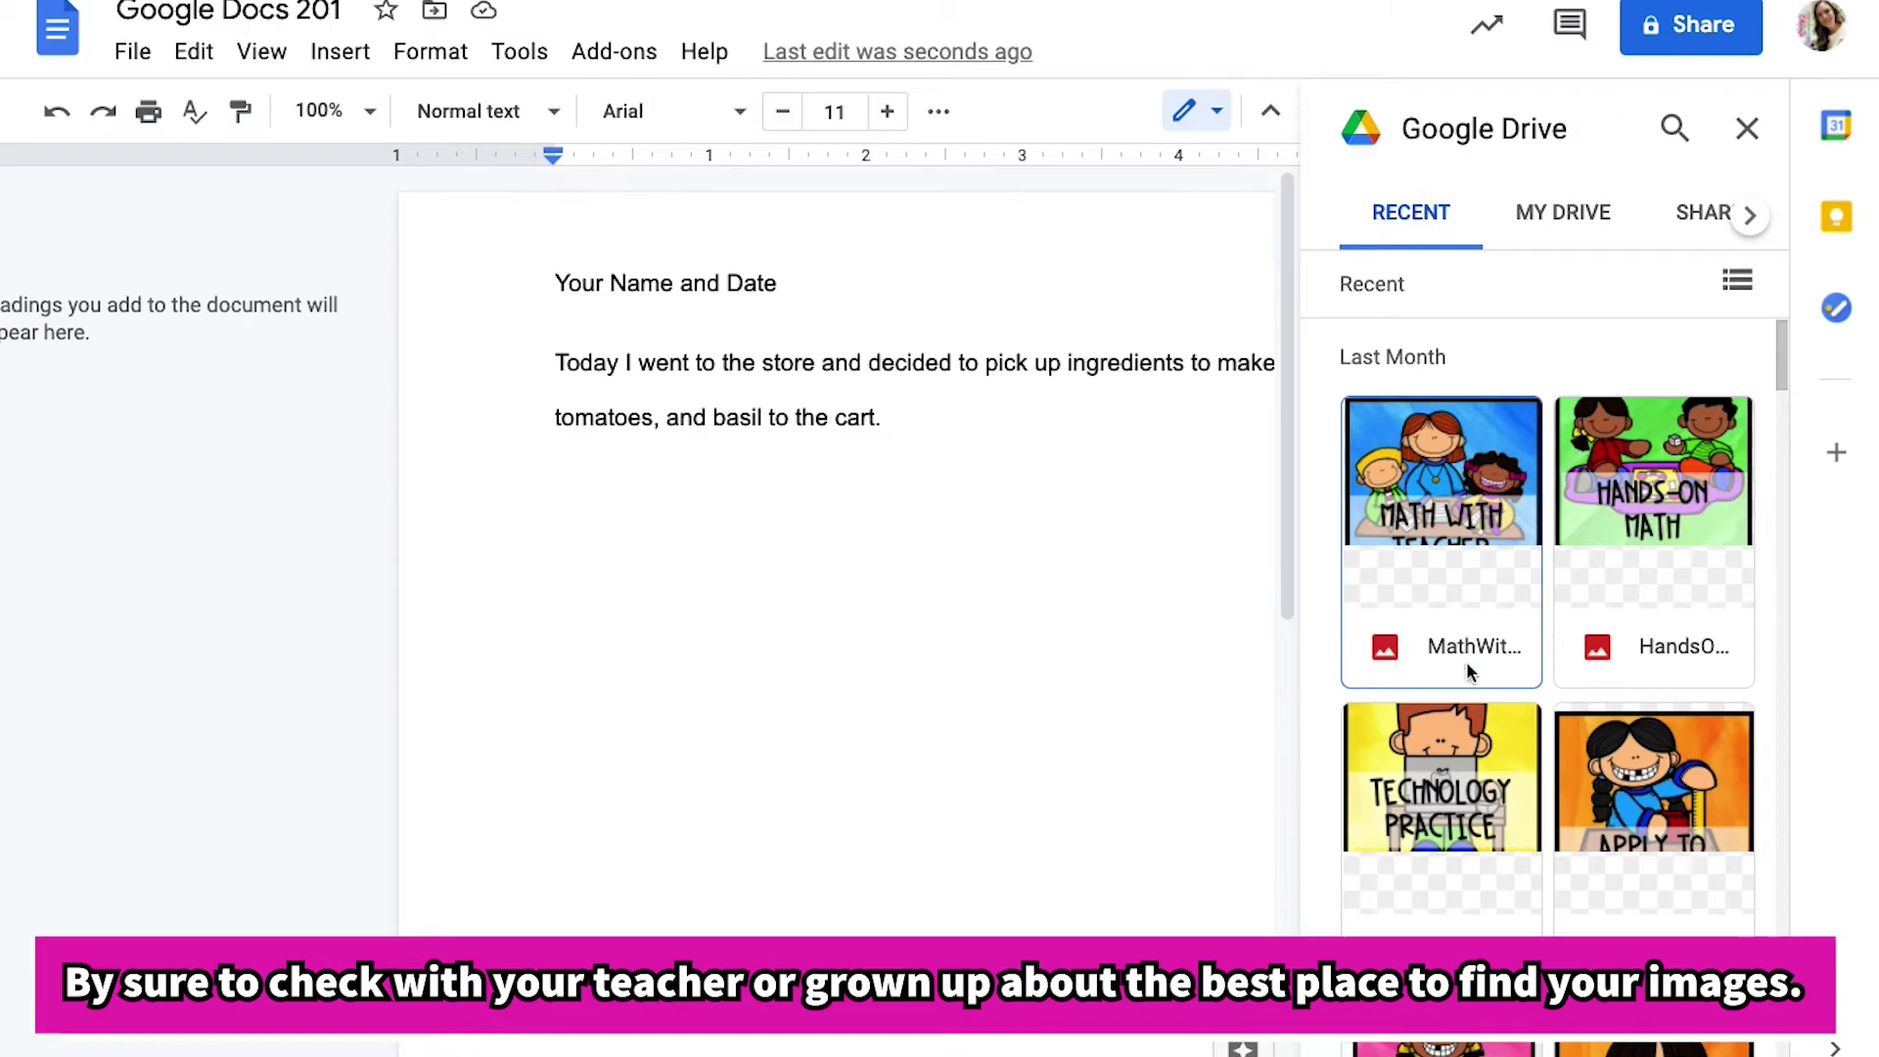
click(1471, 490)
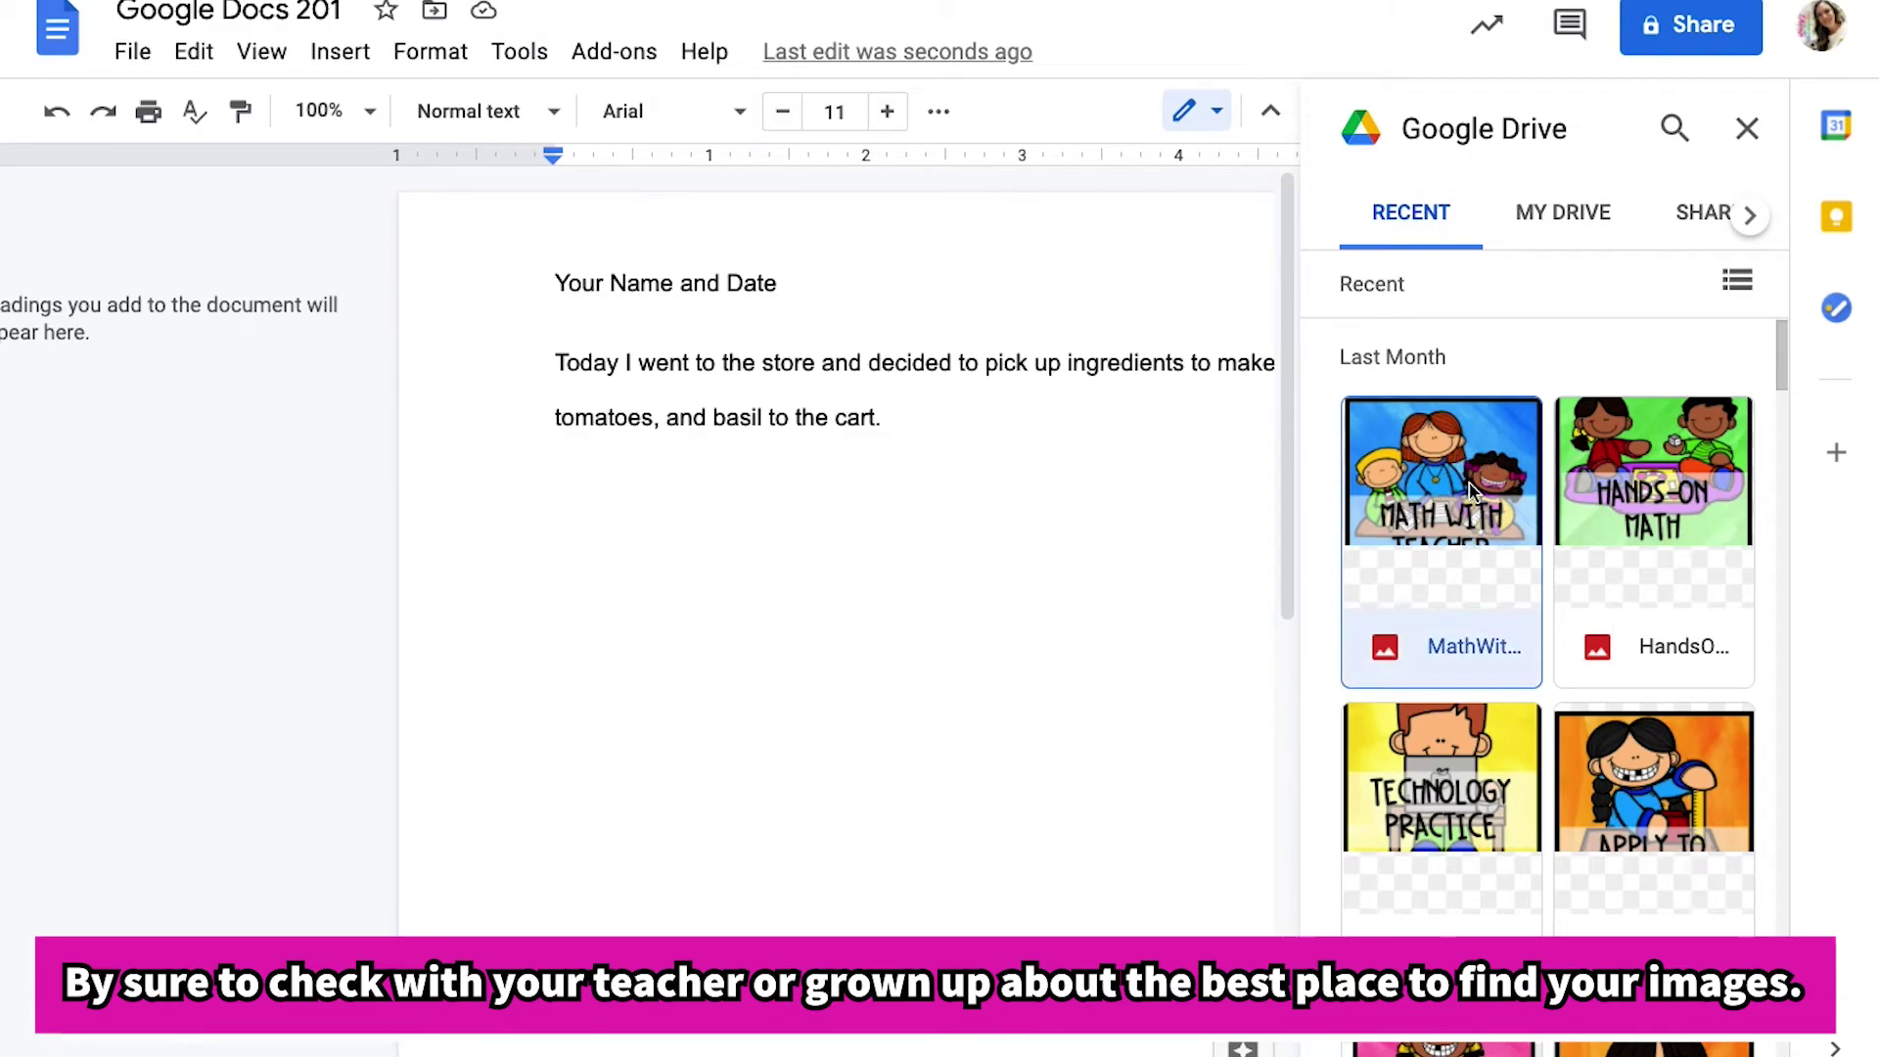
click(1606, 536)
click(1703, 1049)
Step: Shrink both images so they sit side by side below the paragraph
click(1153, 461)
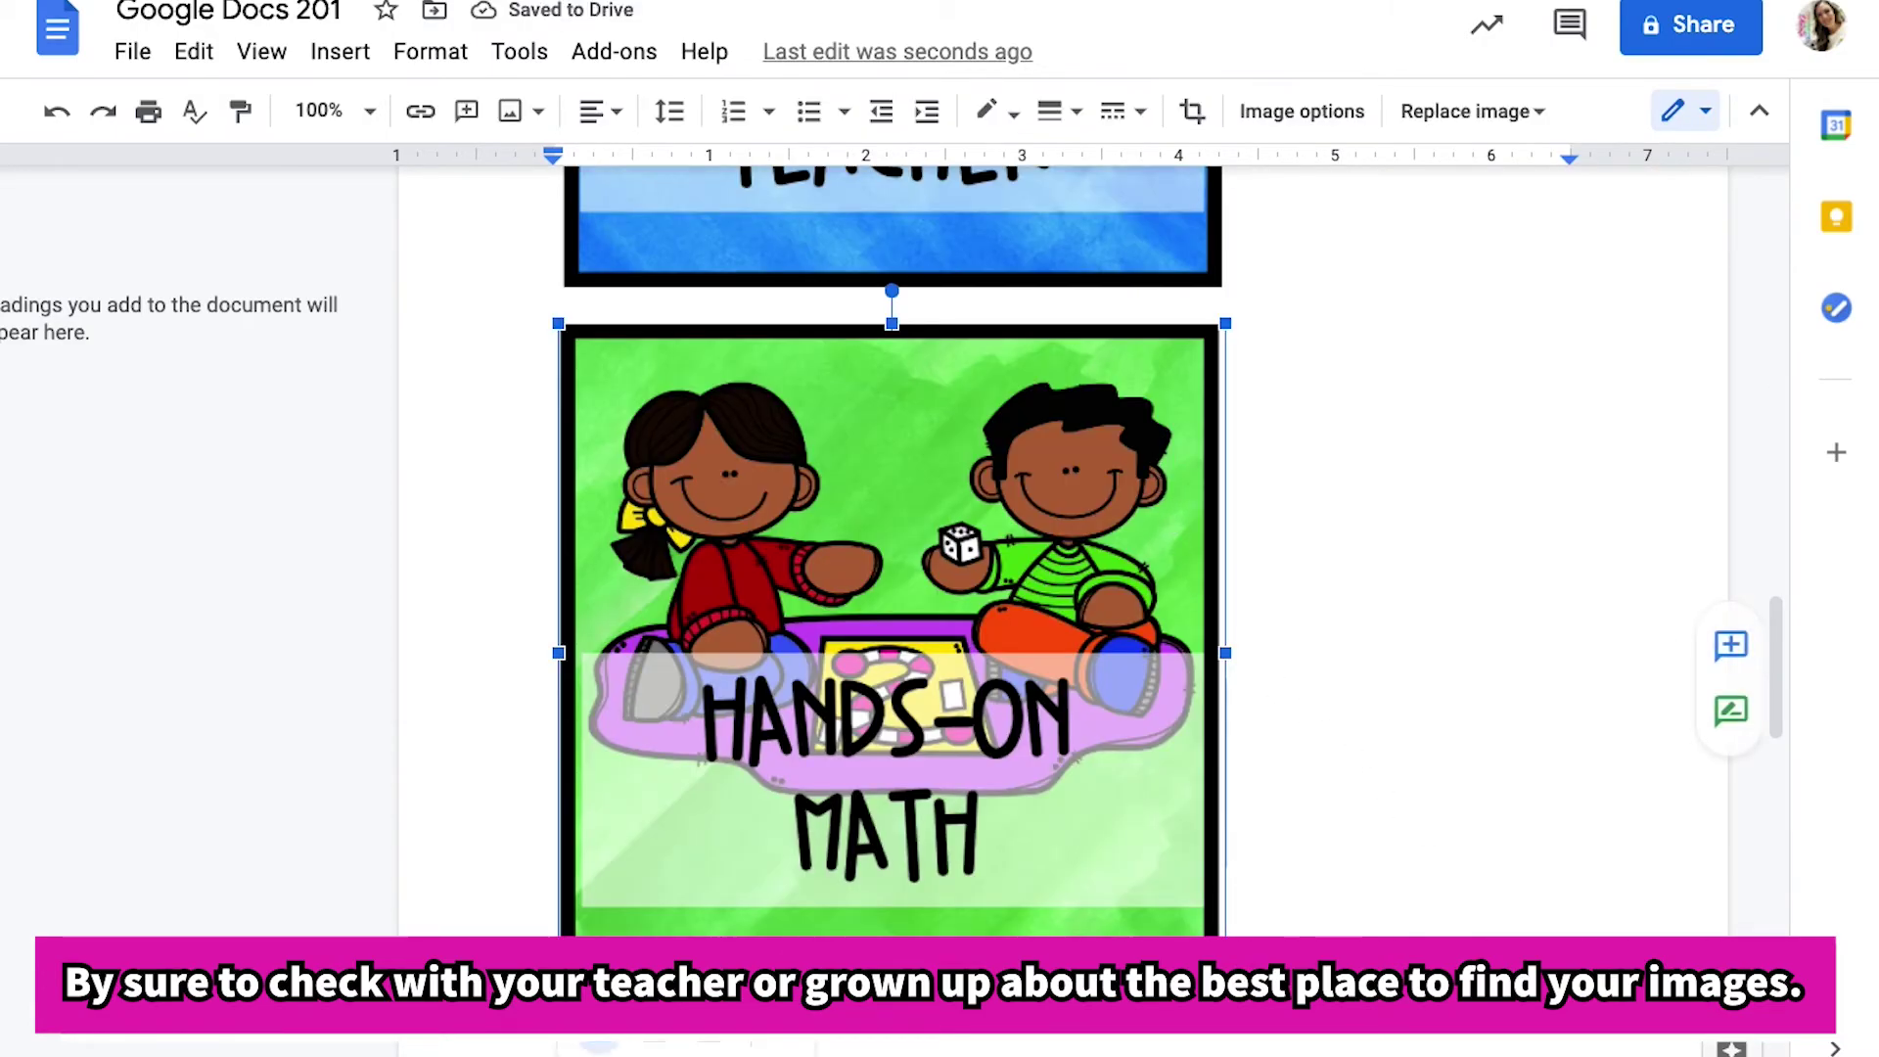
drag(1224, 981, 803, 449)
scroll(1115, 620, up, 10)
click(1132, 490)
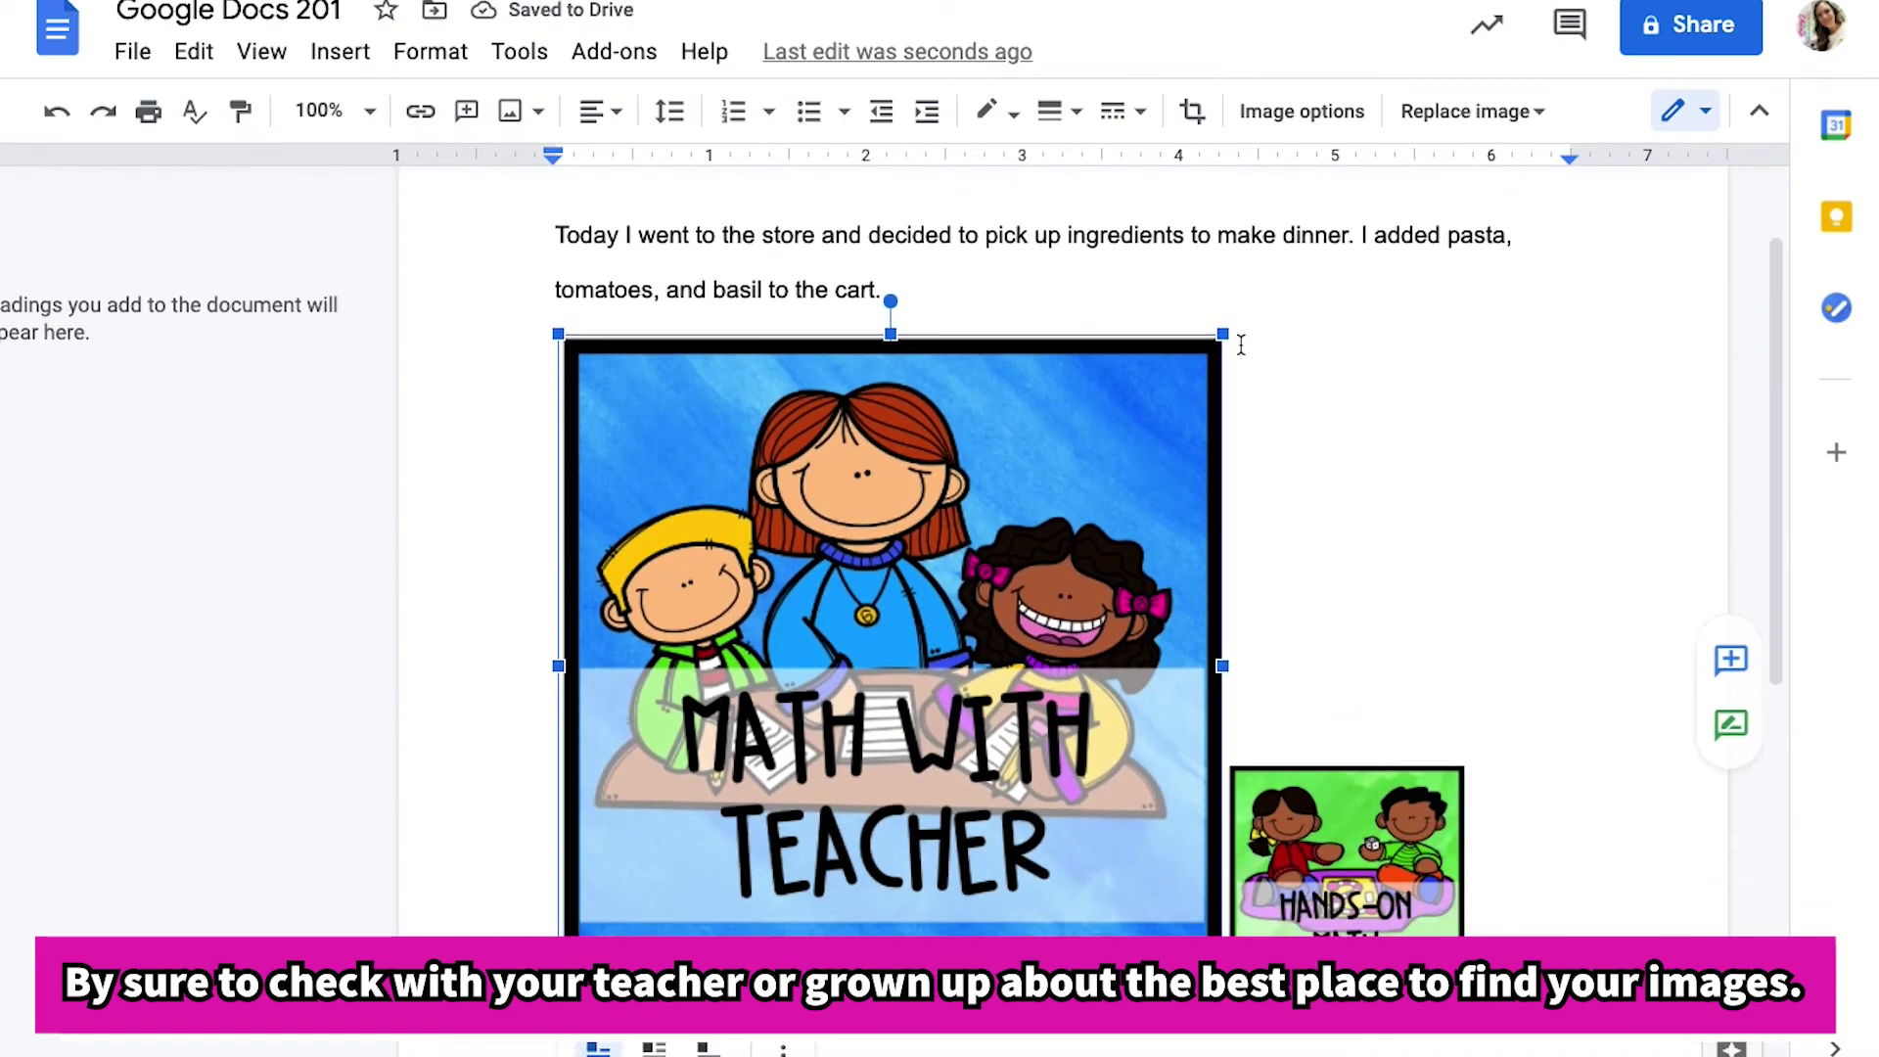
drag(1222, 334, 1094, 714)
click(1094, 714)
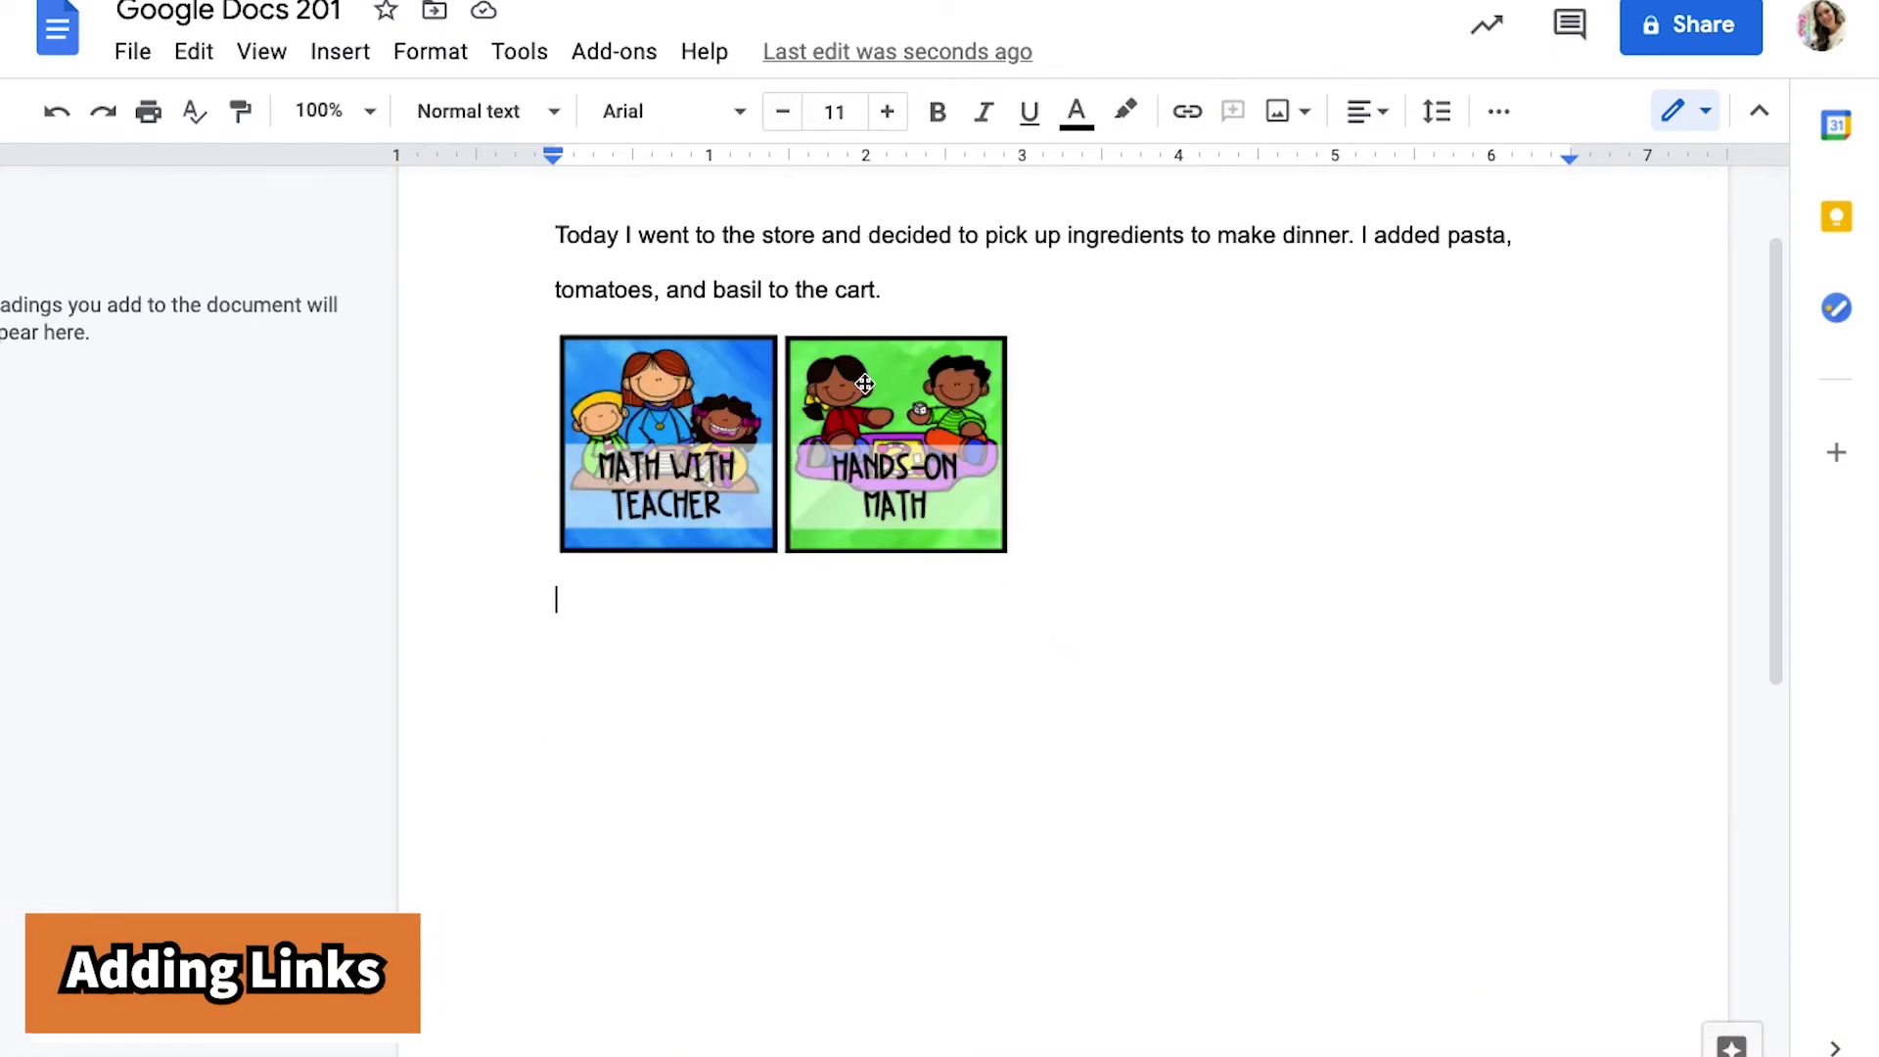
Step: Link the HANDS-ON MATH image to the pasted YouTube channel URL and check the link
click(1233, 528)
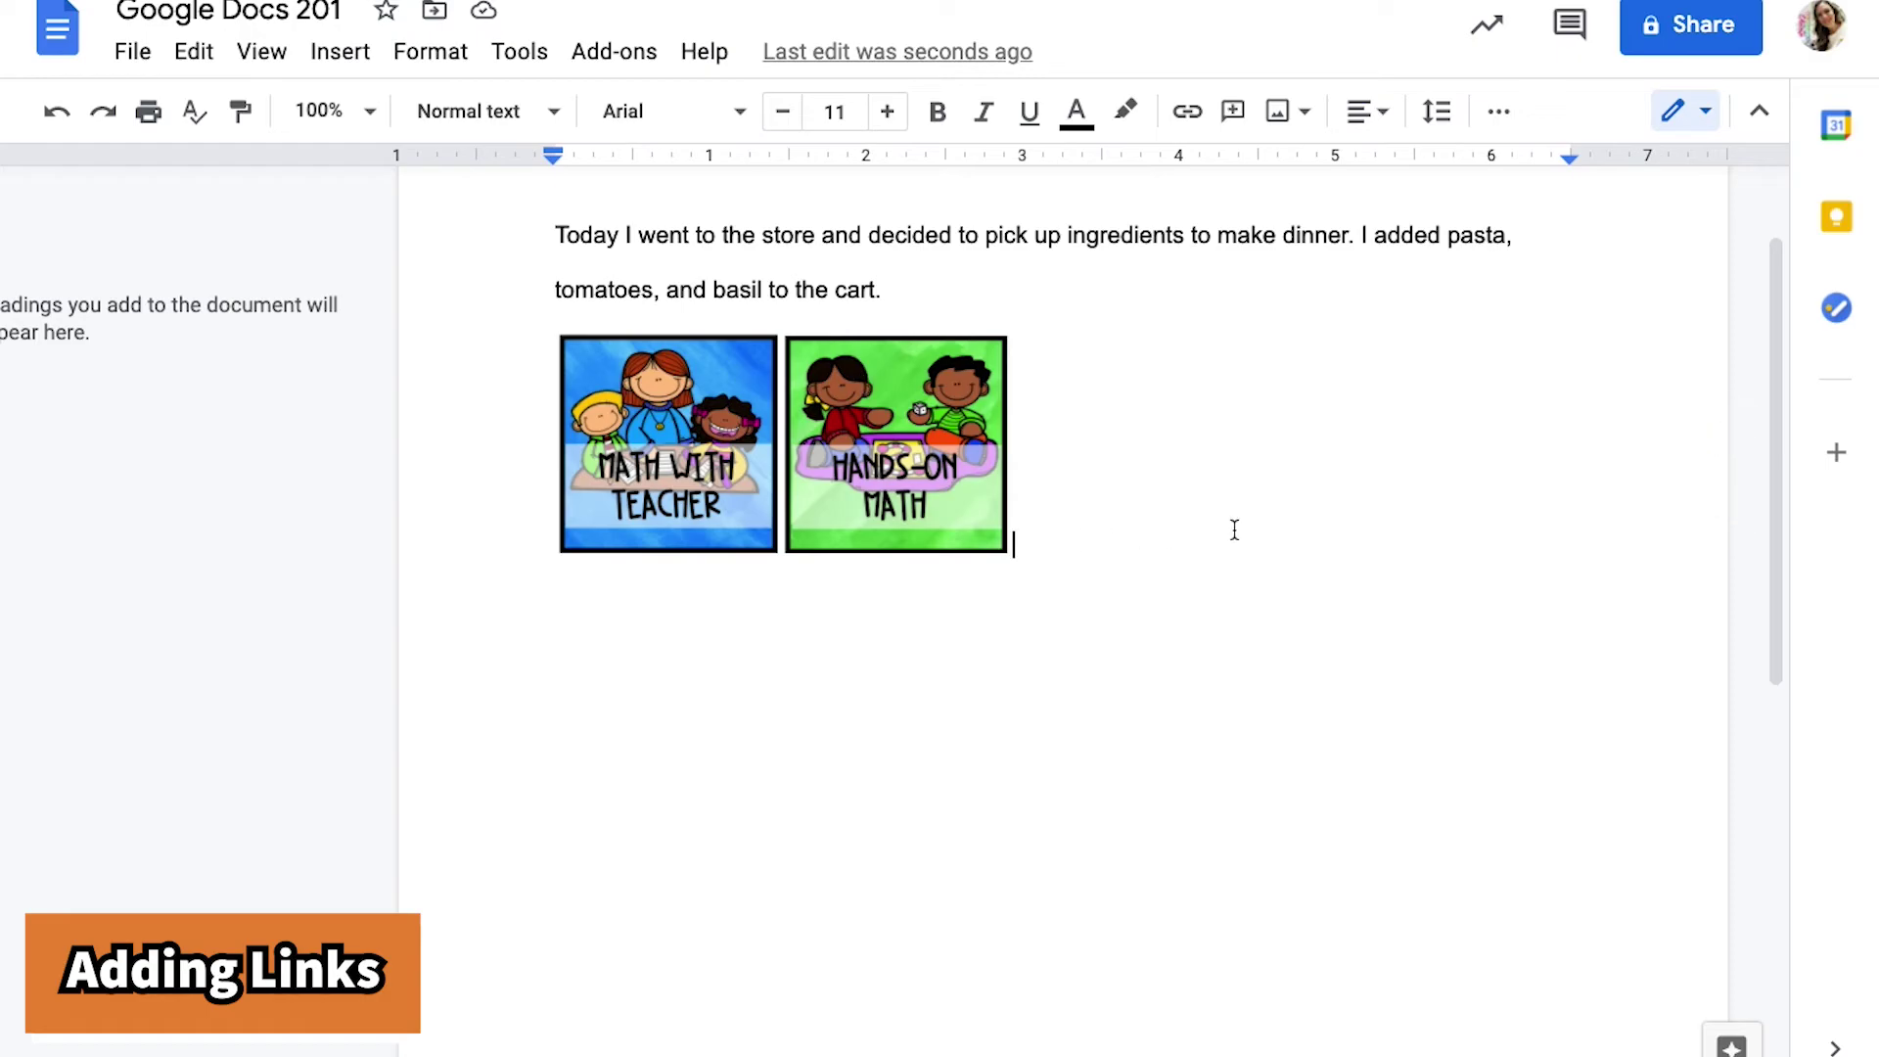
right_click(984, 395)
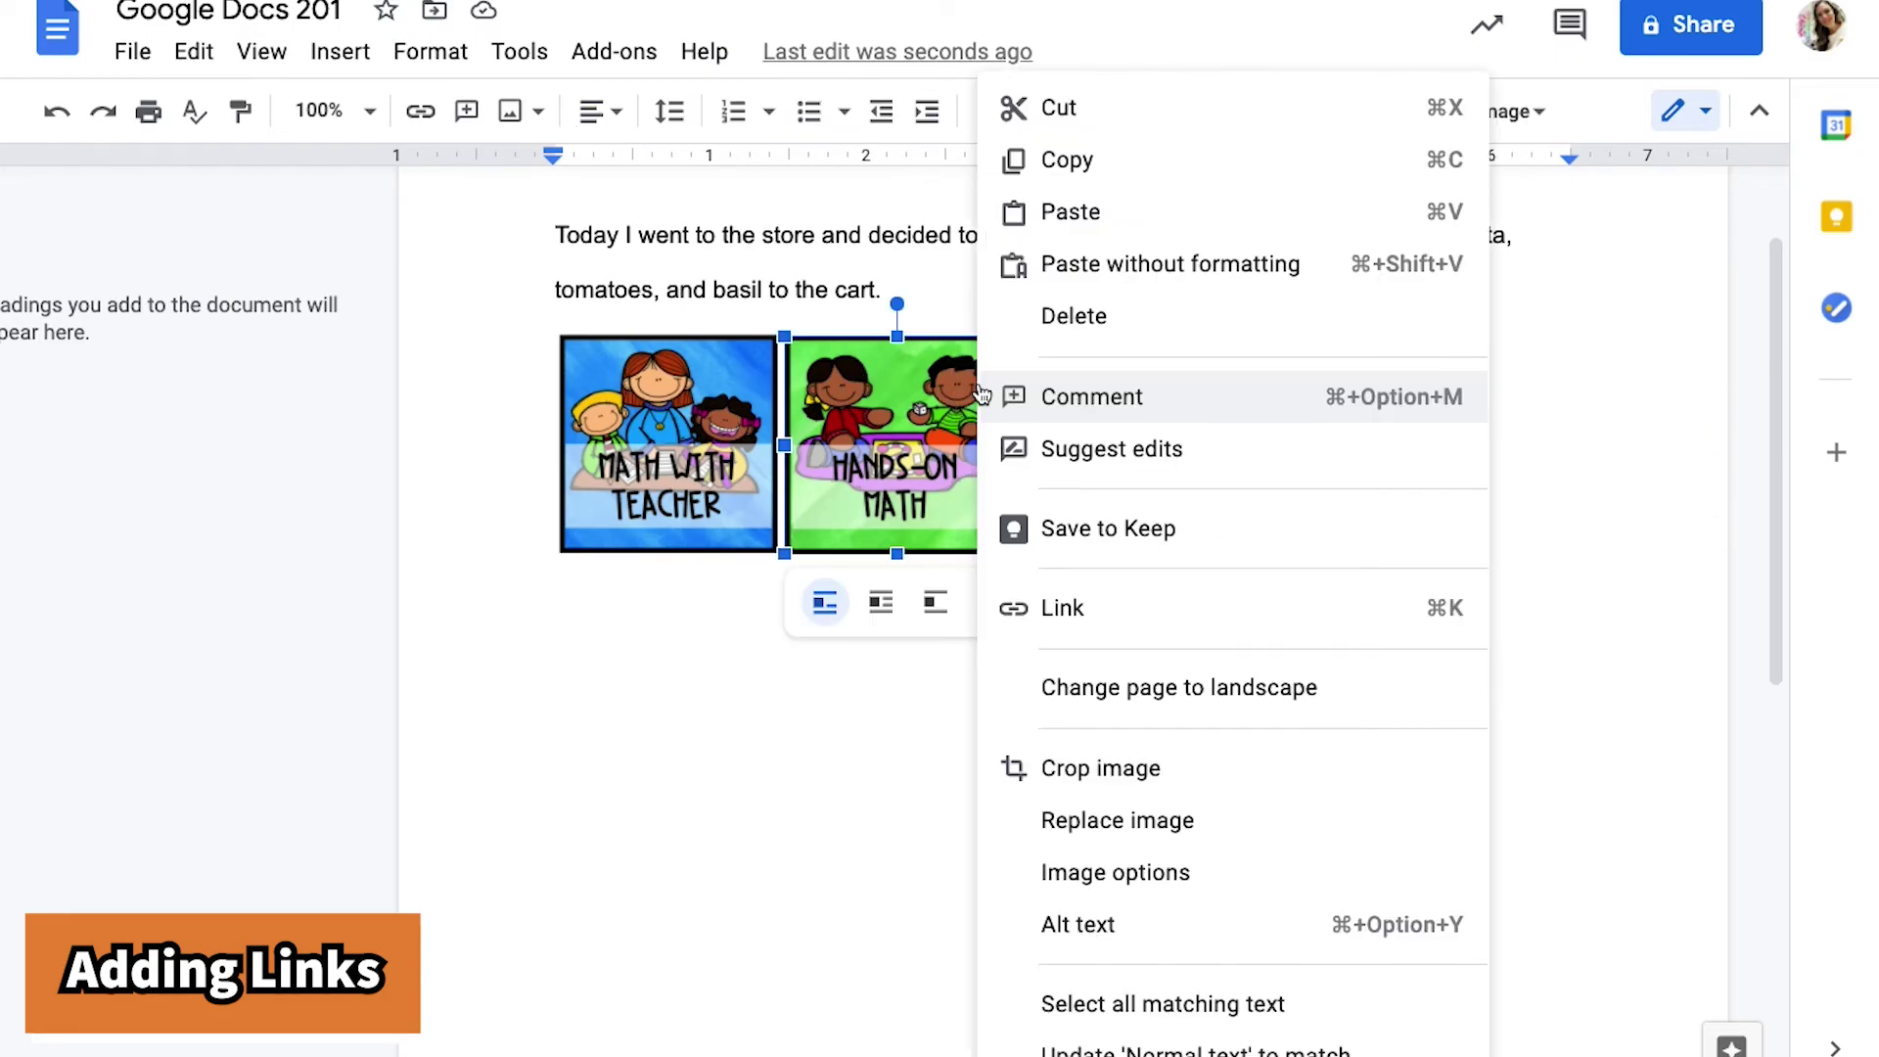
click(1088, 621)
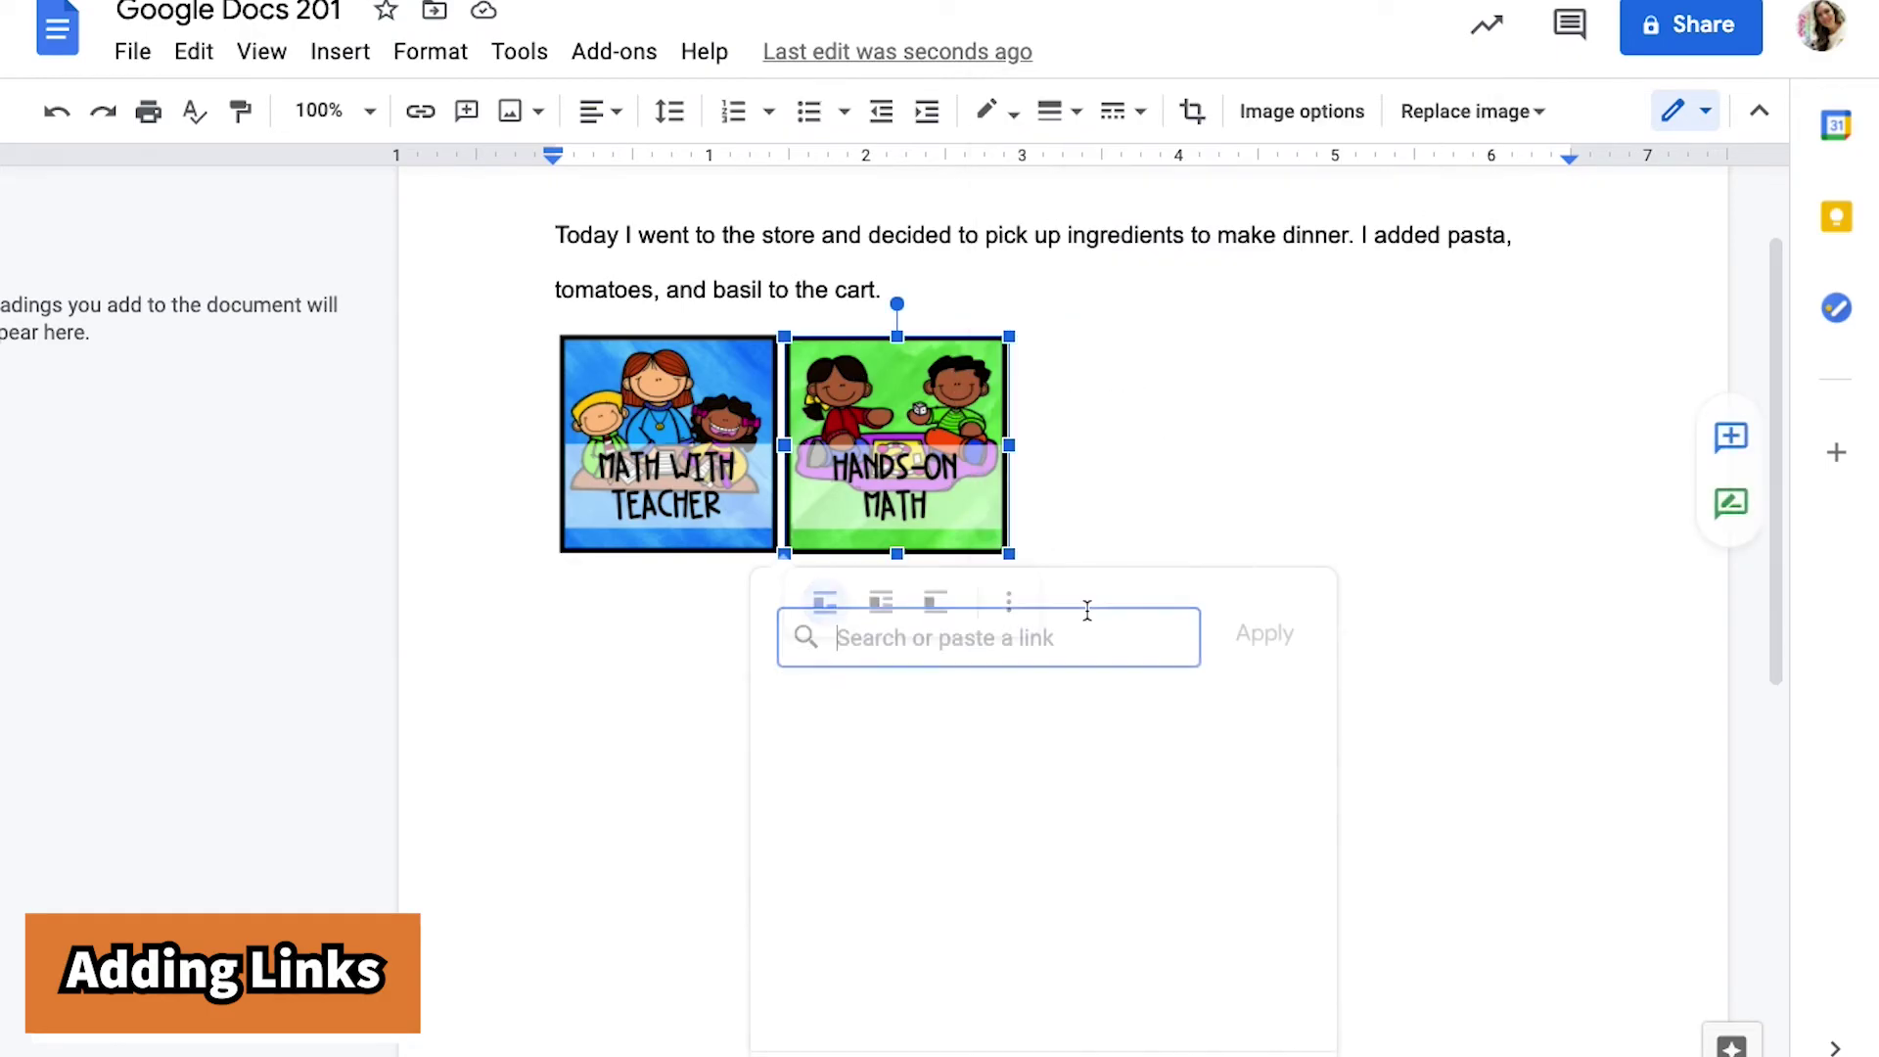
right_click(1008, 636)
click(1064, 802)
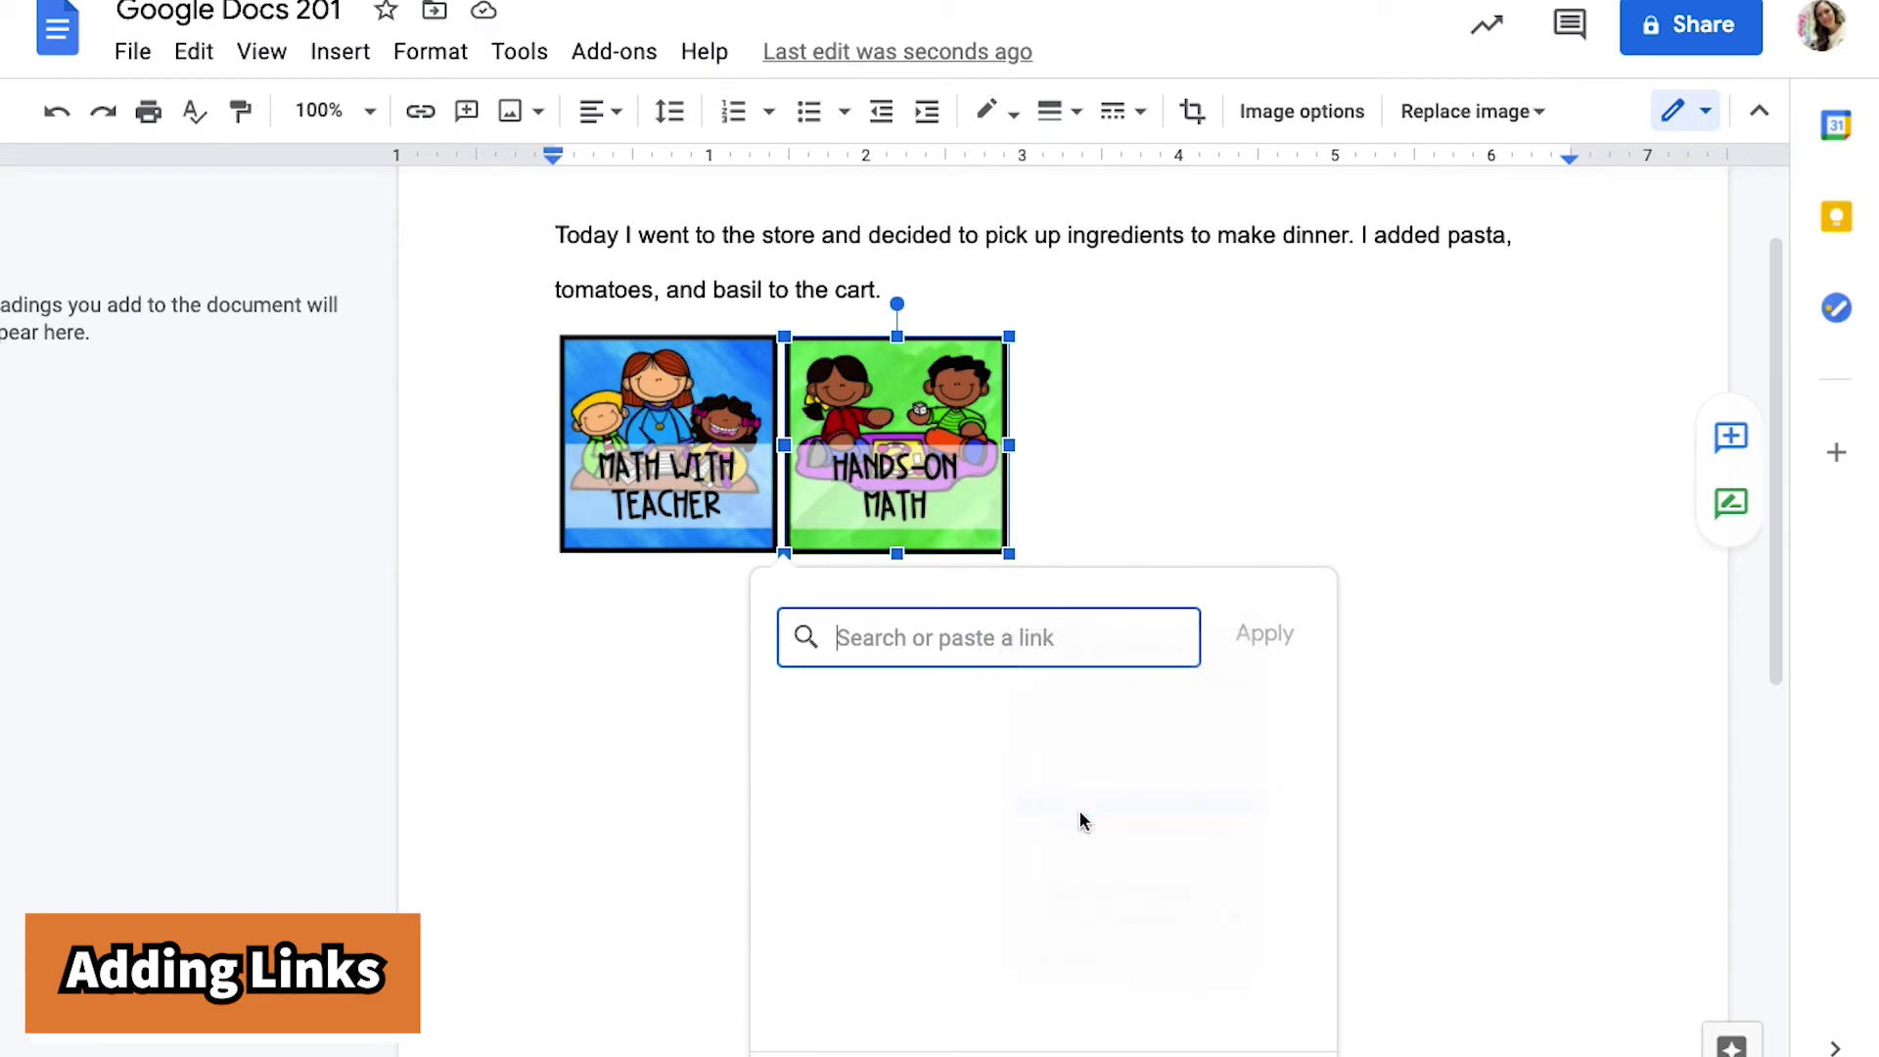
click(1270, 642)
click(934, 442)
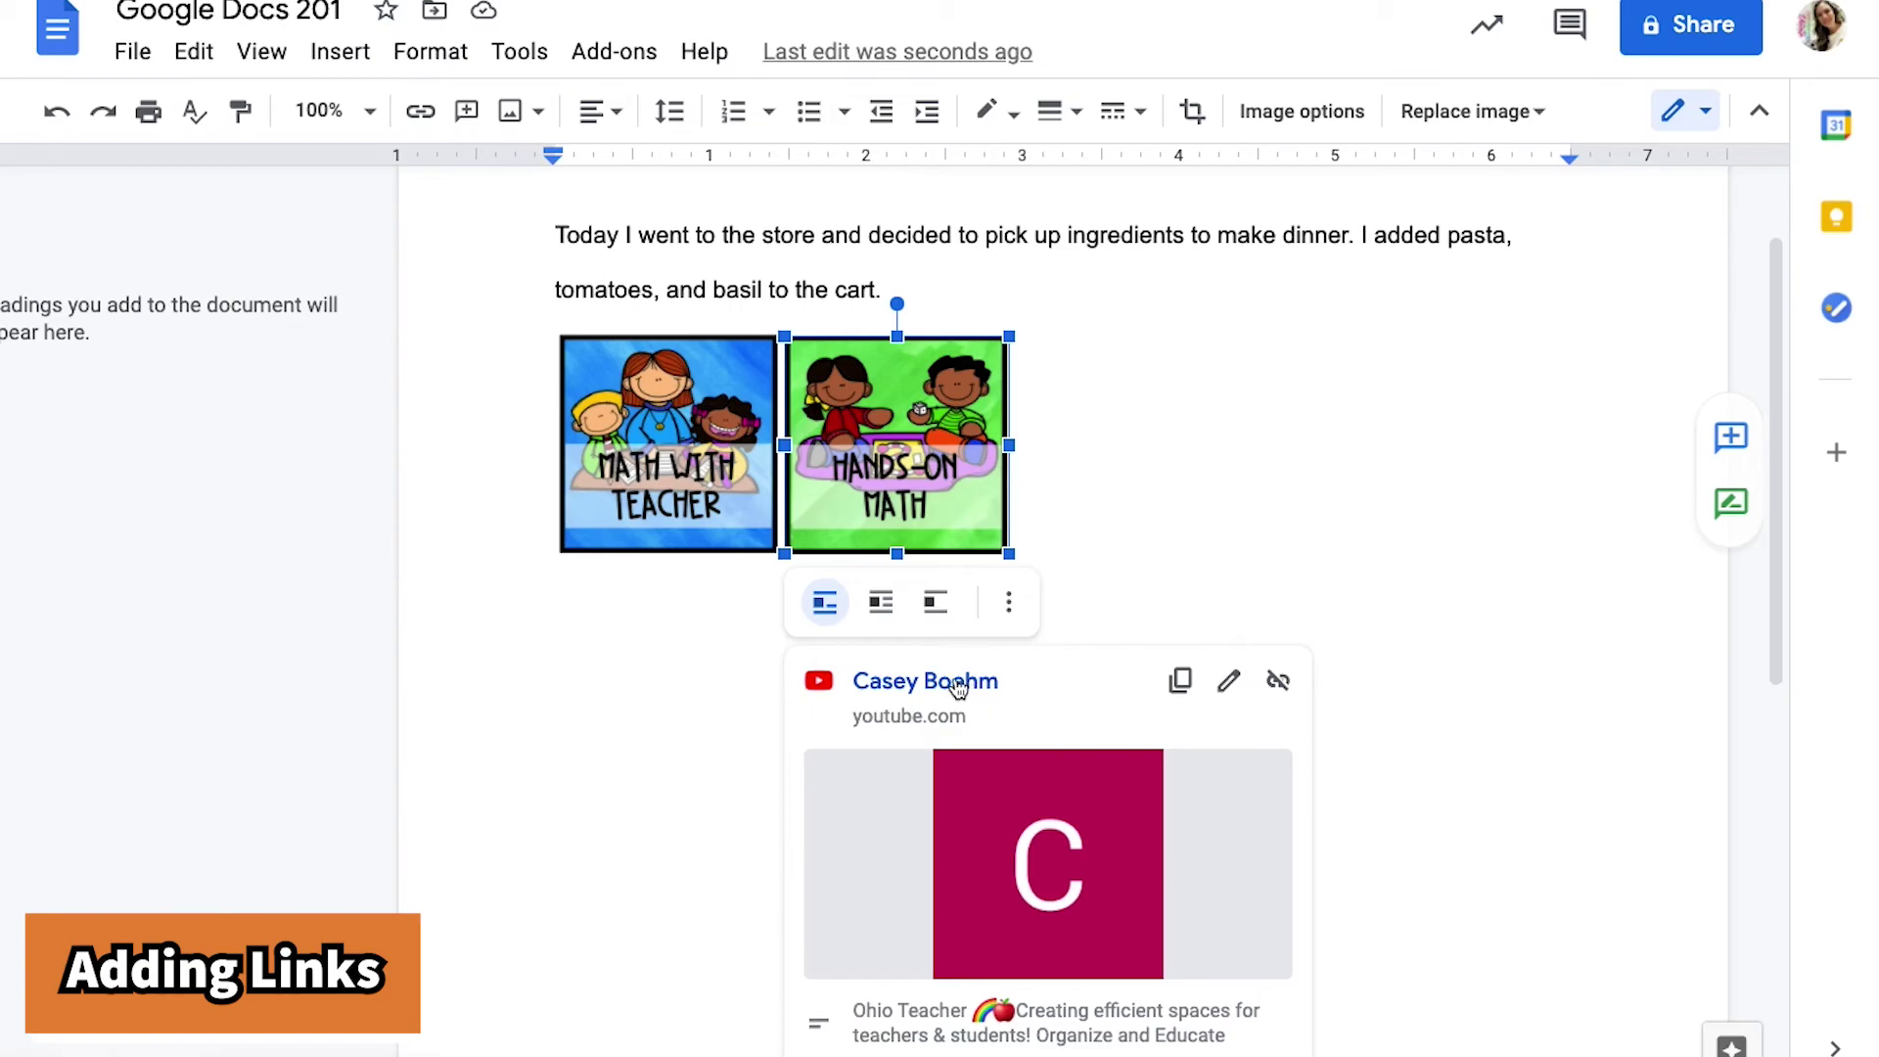
Step: Hyperlink the sentence "tomatoes, and basil to the cart." to the pasted YouTube channel address
click(1092, 540)
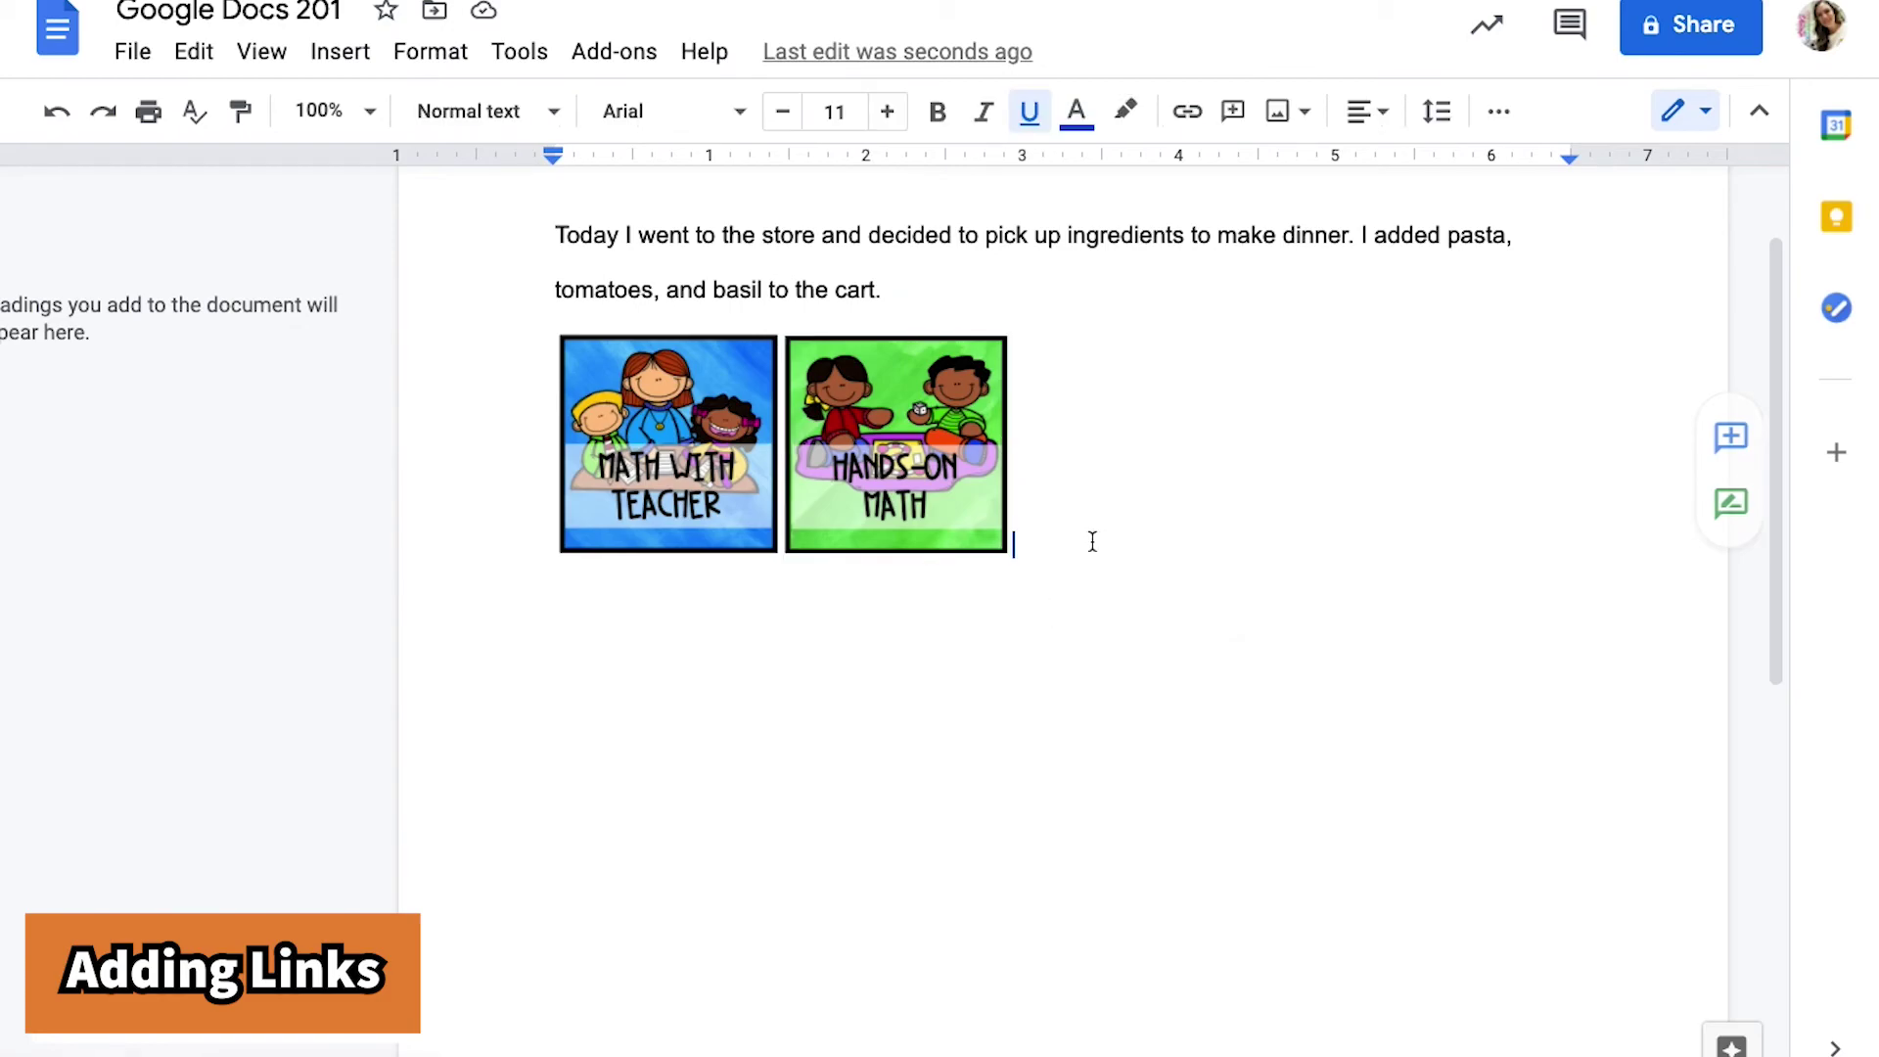
scroll(1123, 279, up, 2)
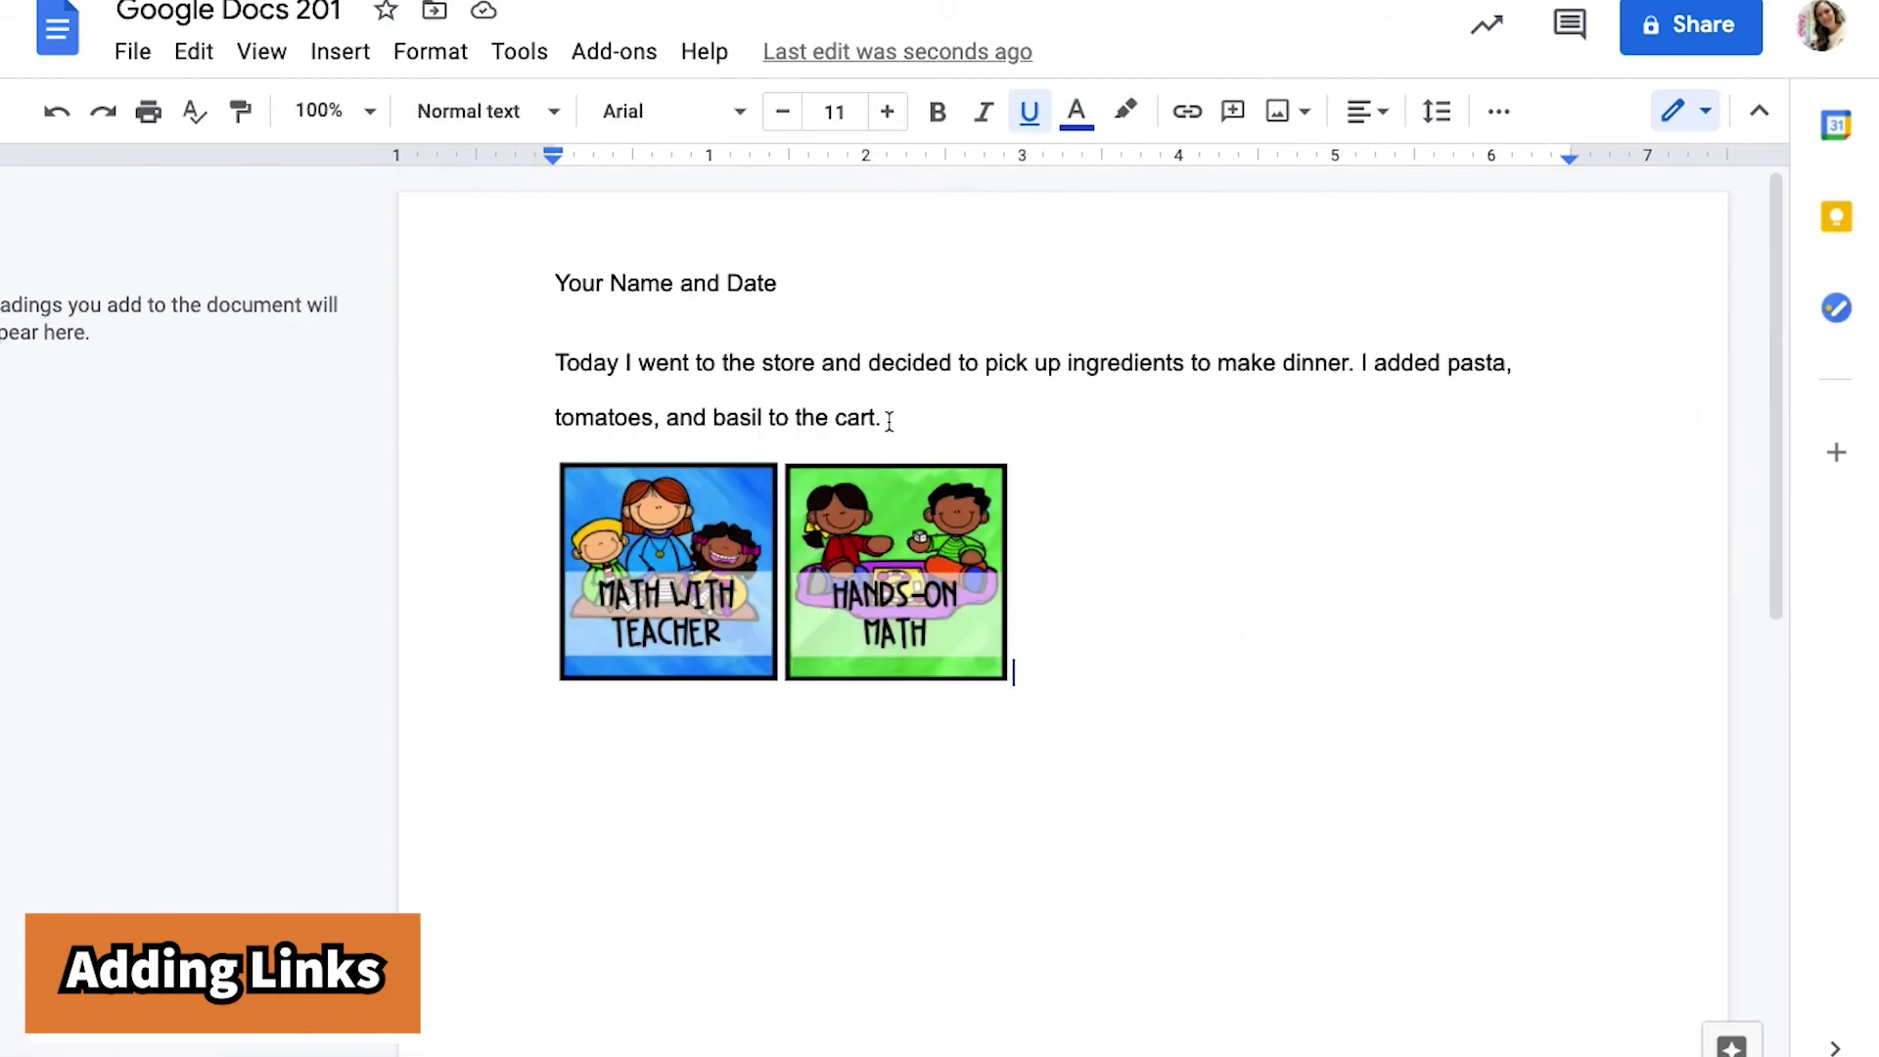
drag(884, 420, 532, 419)
right_click(620, 419)
click(778, 789)
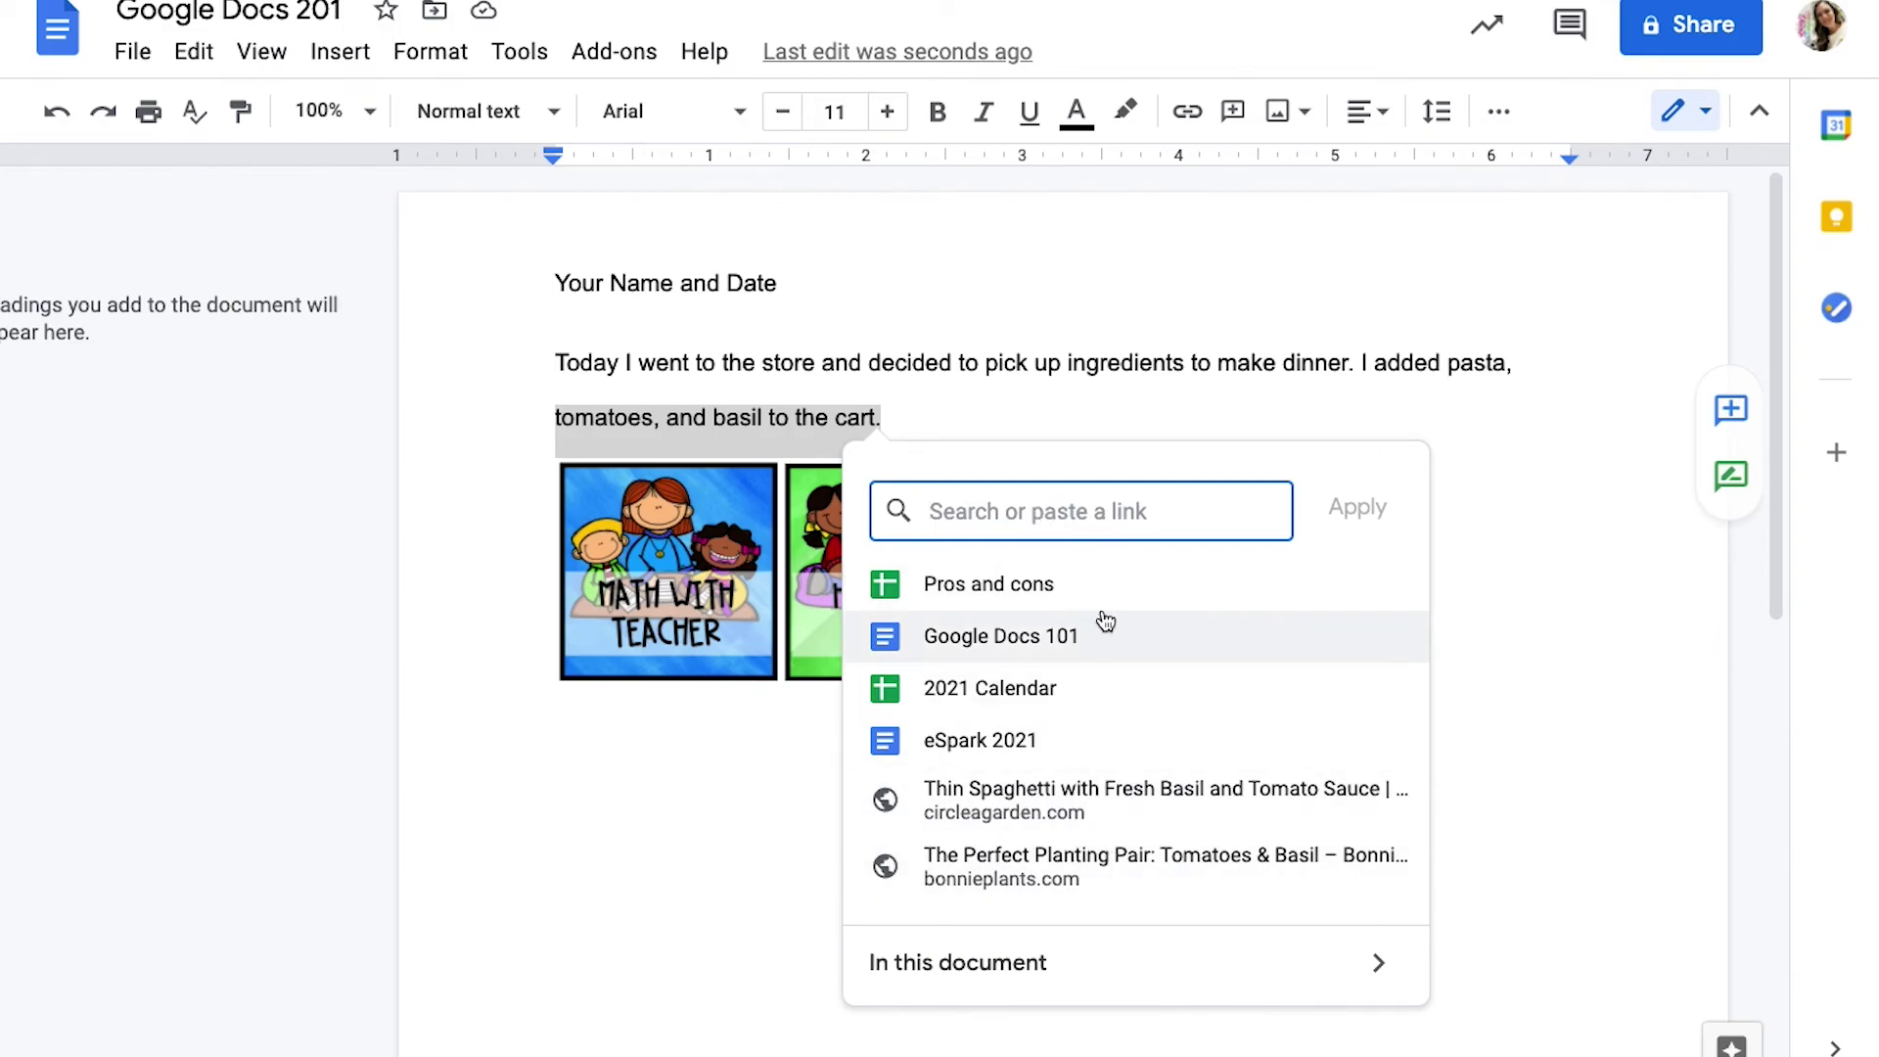
right_click(1076, 516)
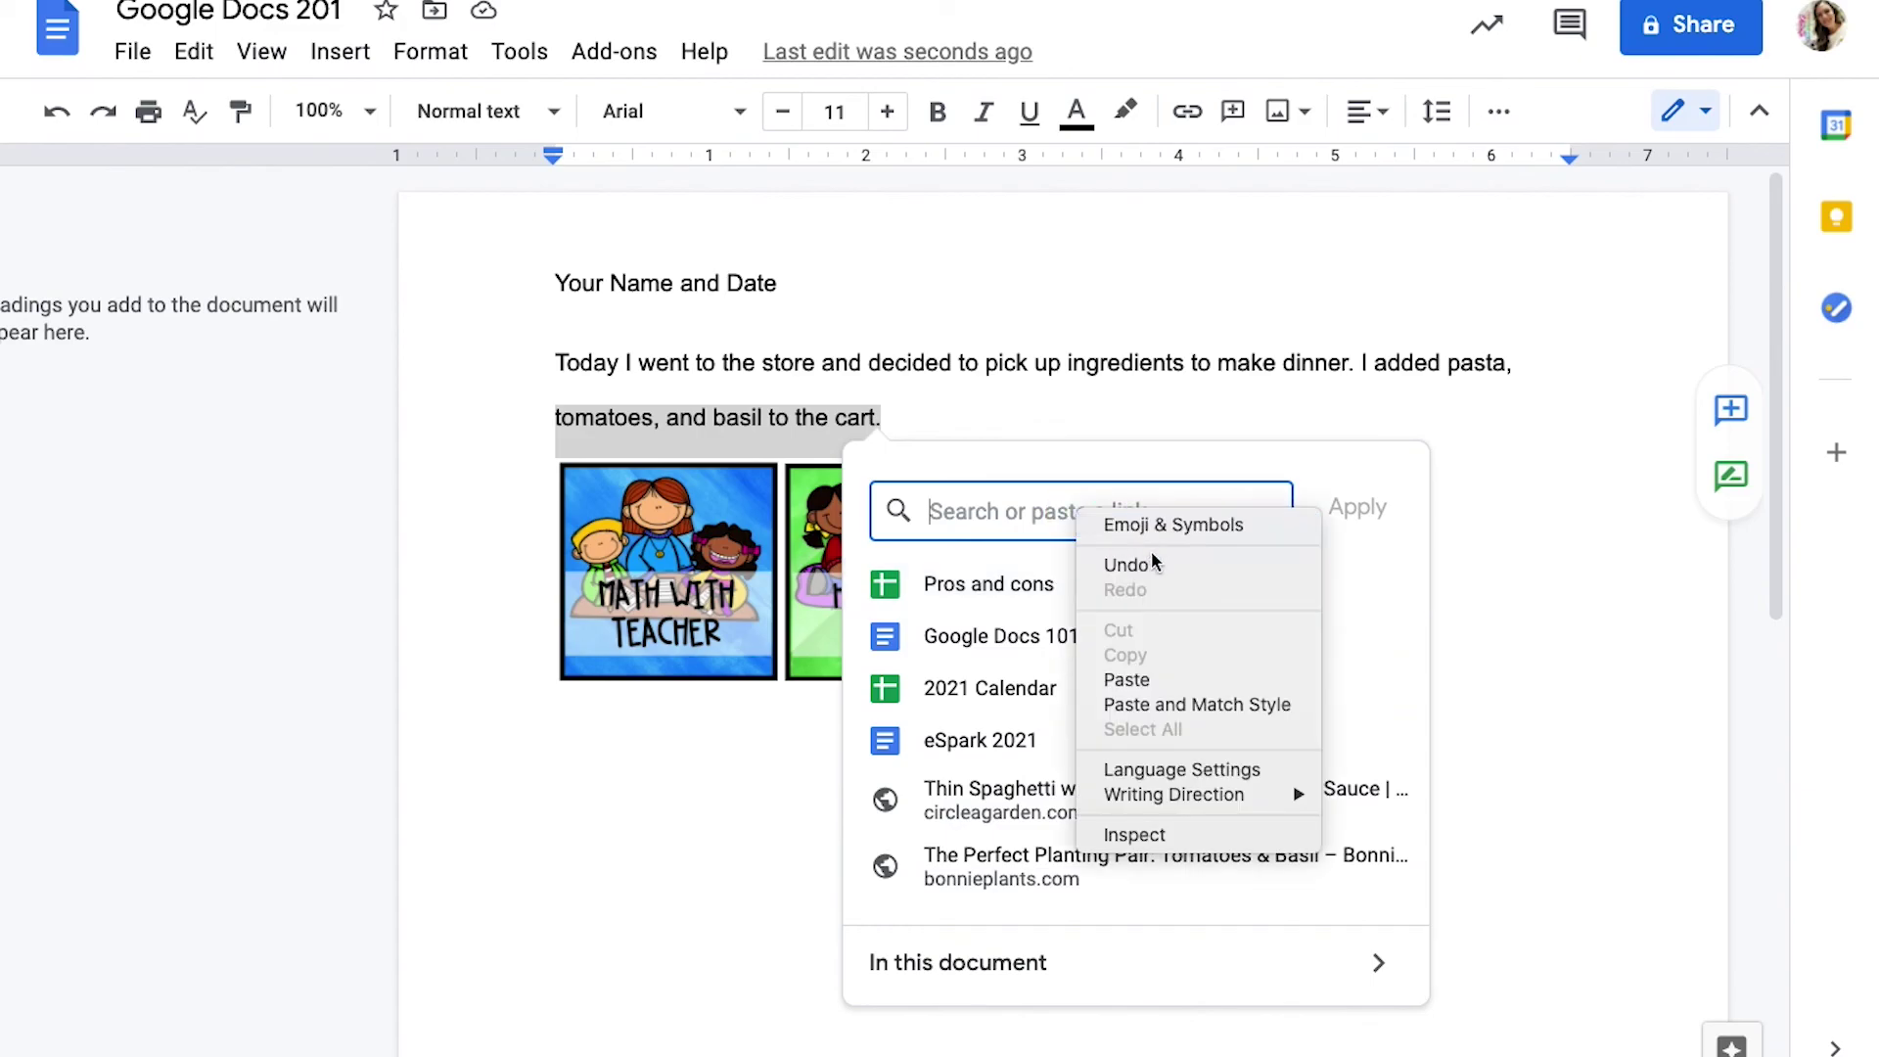
click(1167, 679)
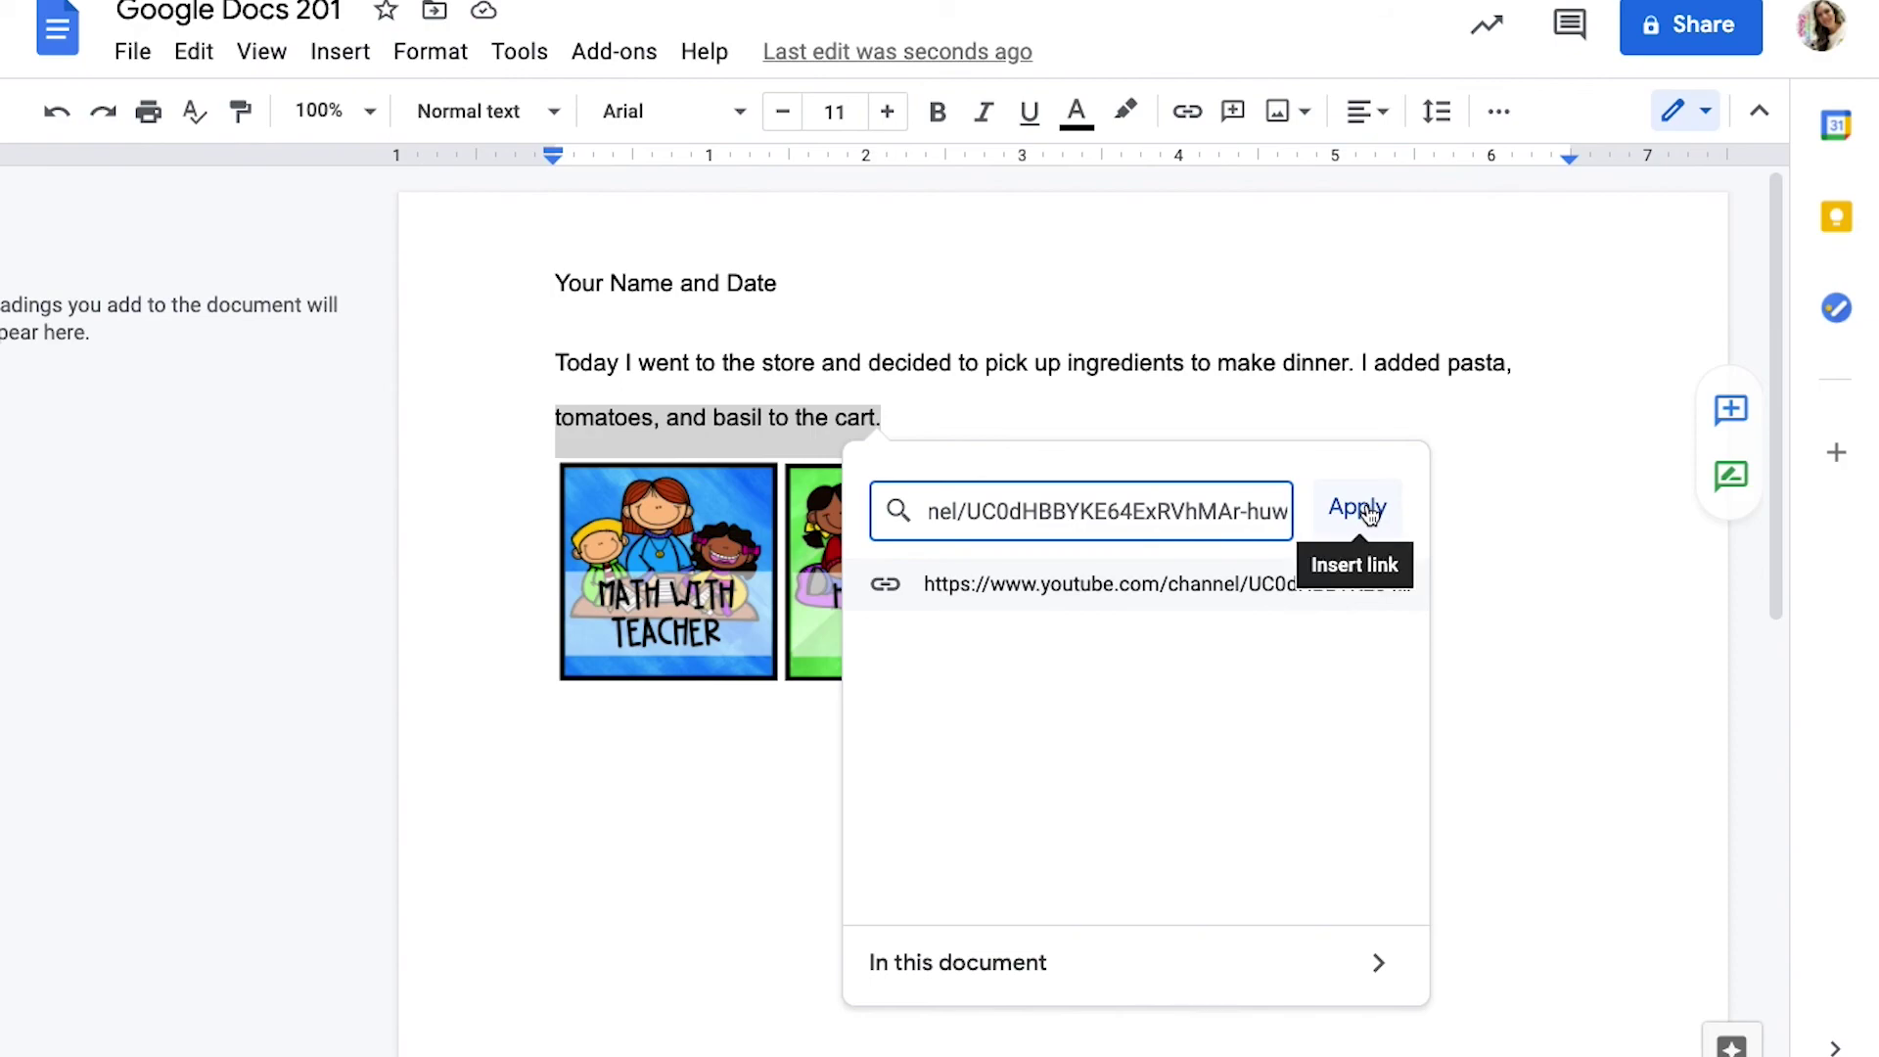
click(1360, 508)
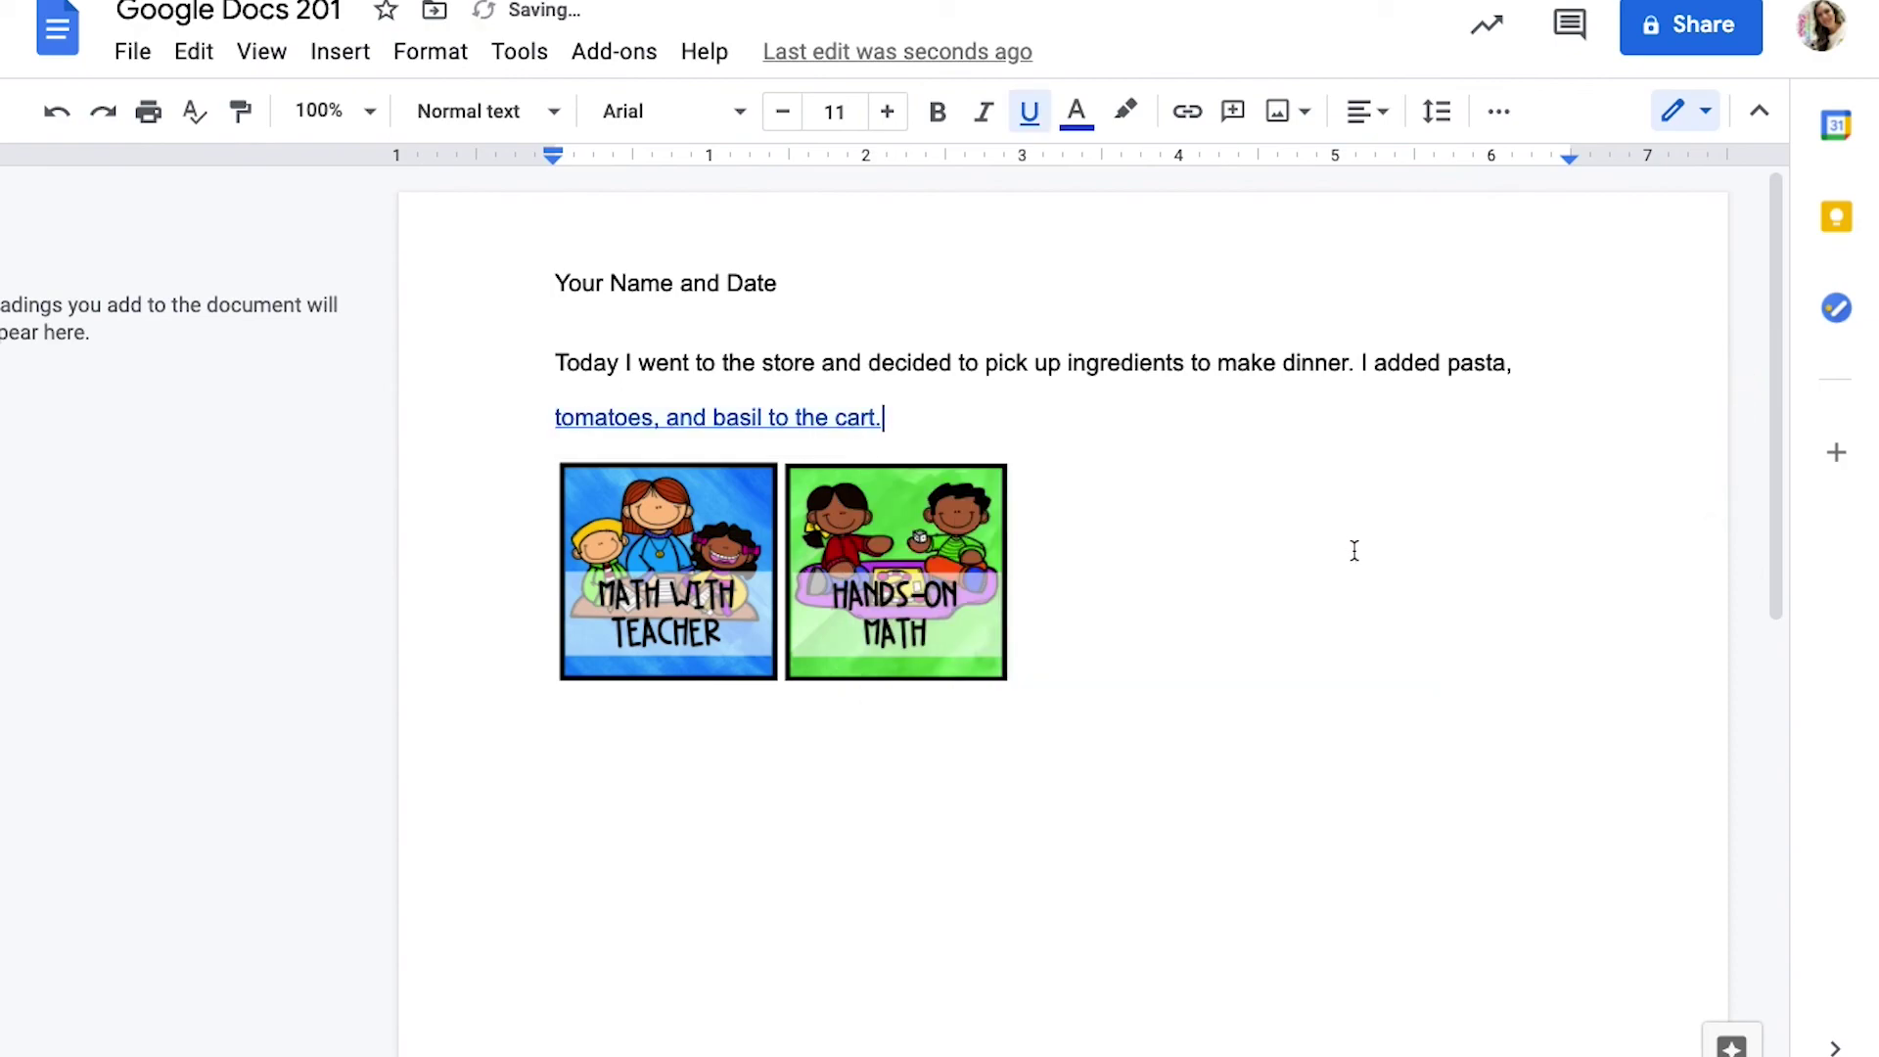
click(771, 416)
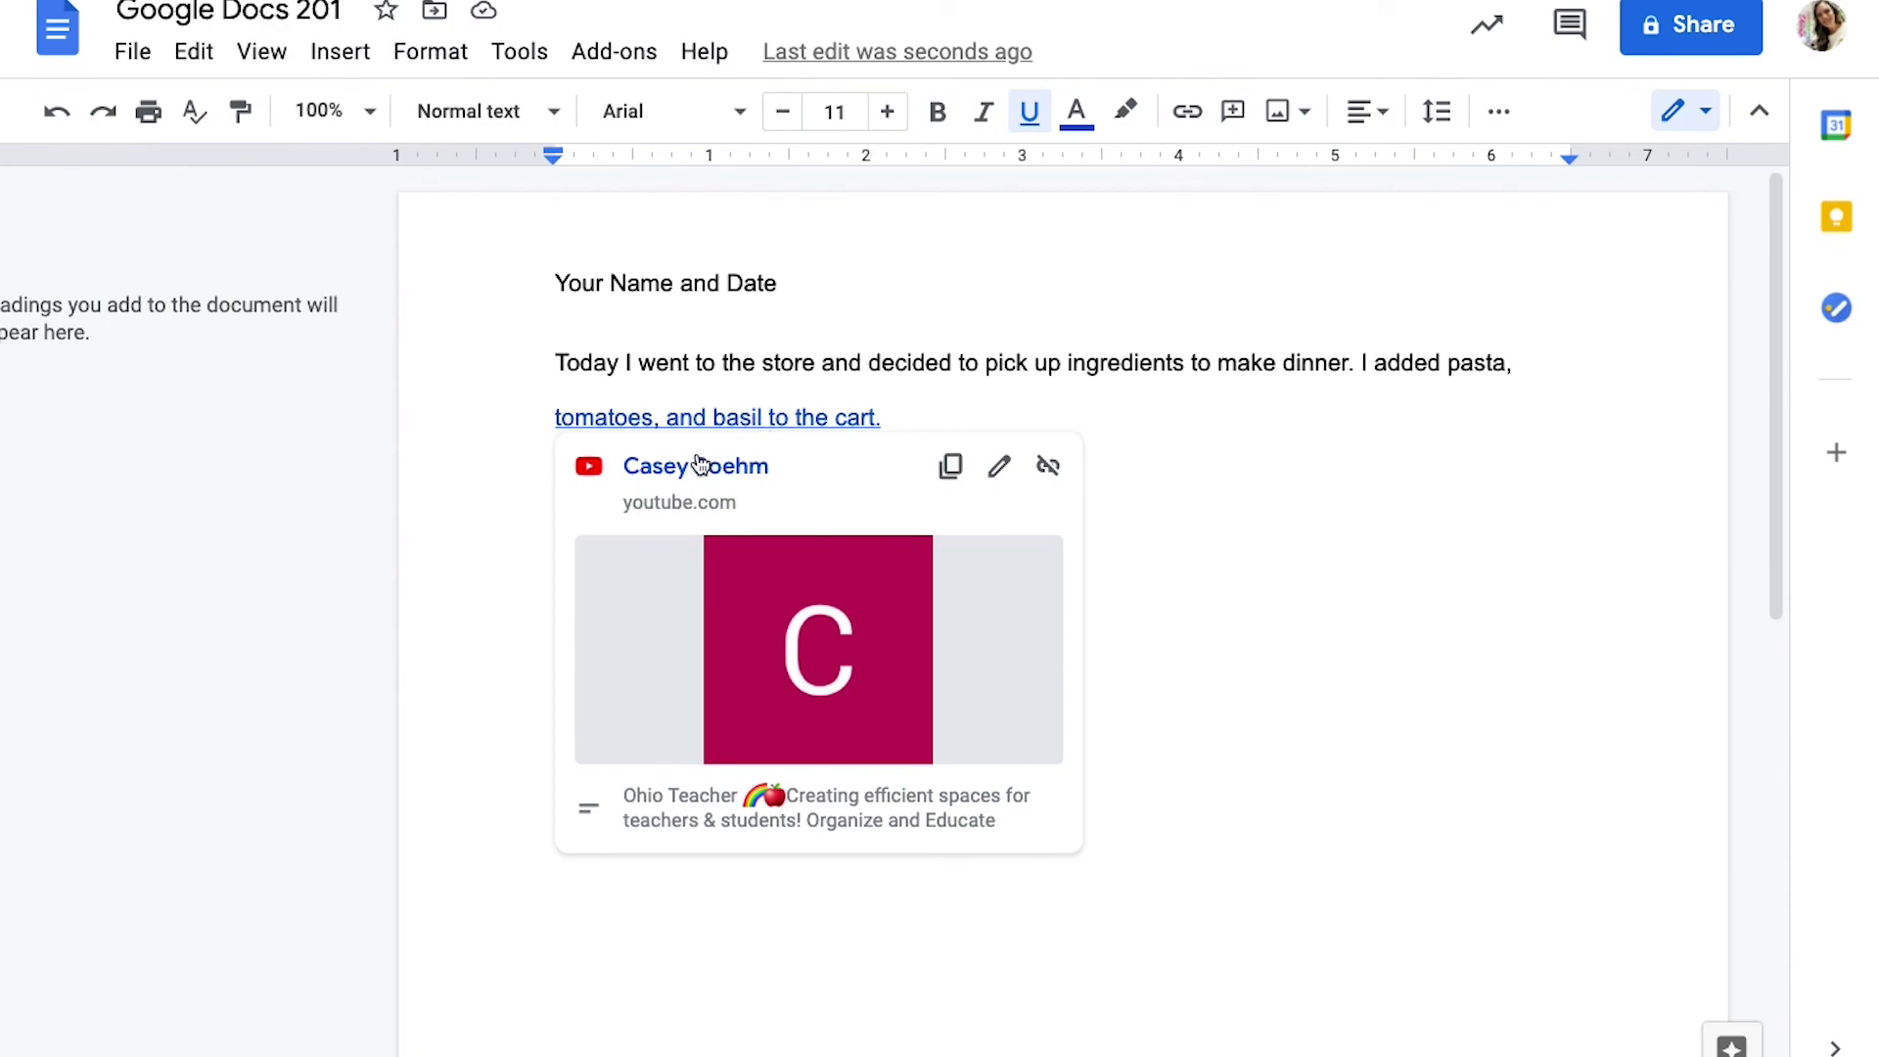